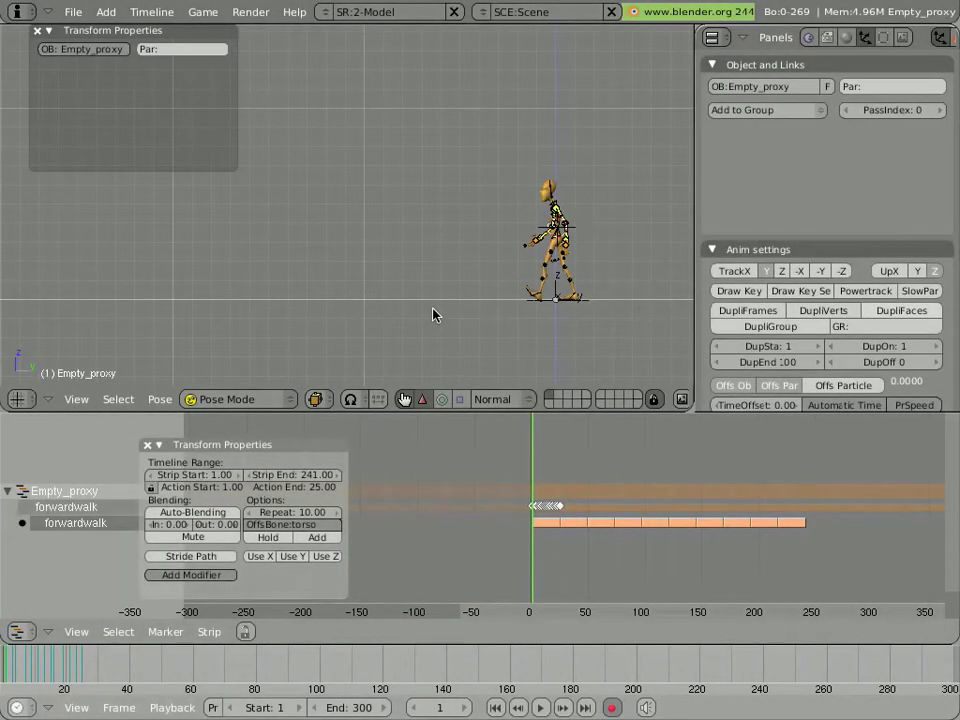
- Play back the walk cycle animation in the side view
{"action": "key", "text": "alt+a"}
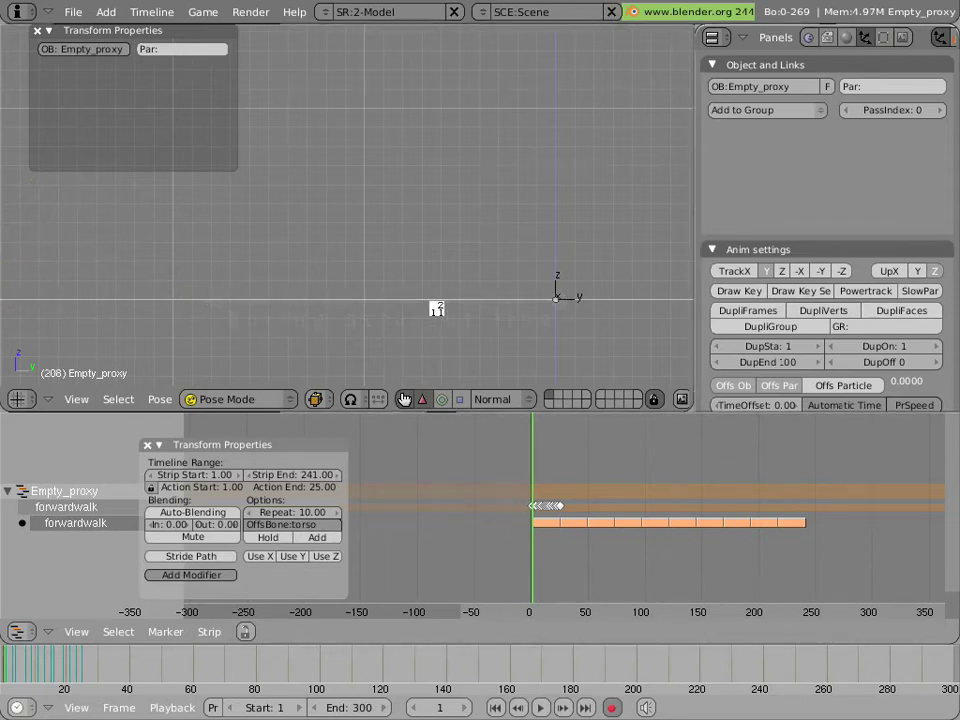
{"action": "key", "text": "Escape"}
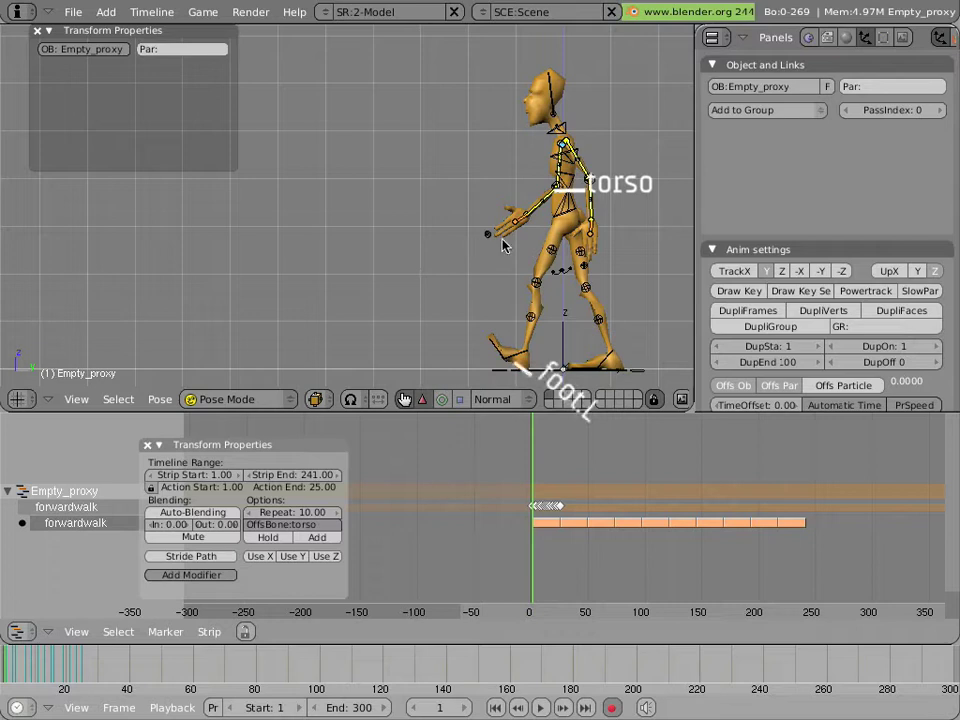
- Select the torso bone and snap the 3D cursor to it
{"action": "right_click", "coordinate": [577, 196]}
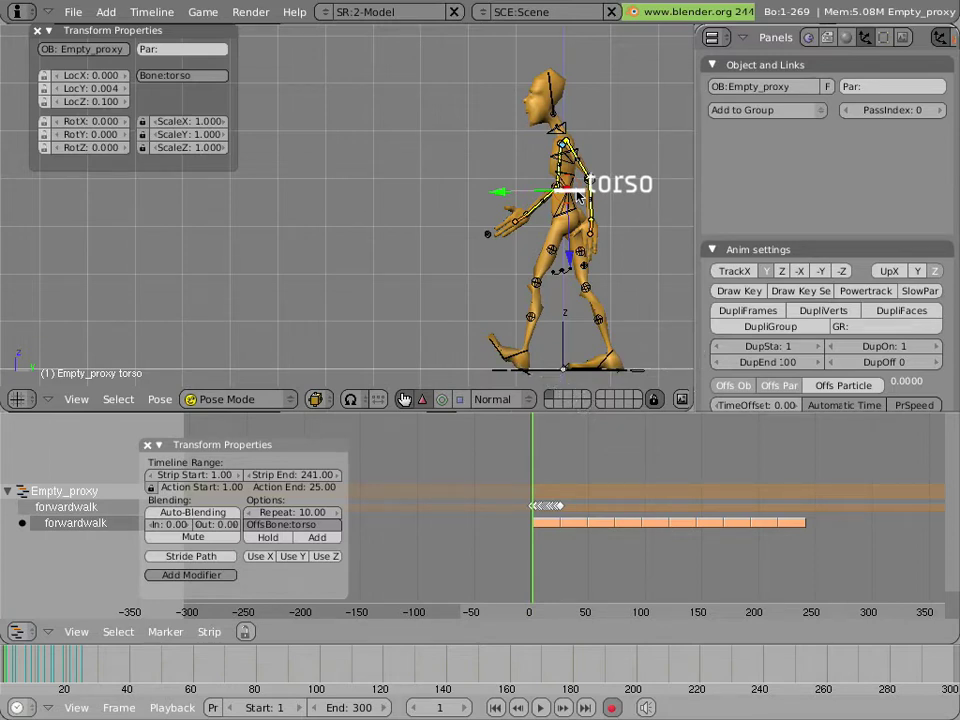
{"action": "key", "text": "shift+s"}
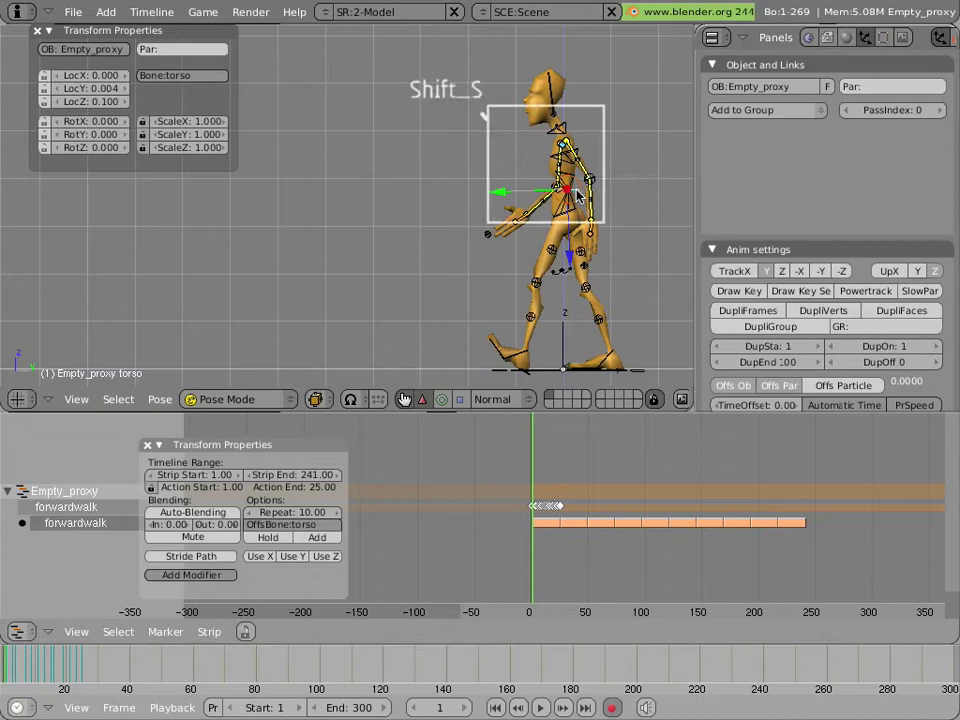
{"action": "left_click", "coordinate": [578, 195]}
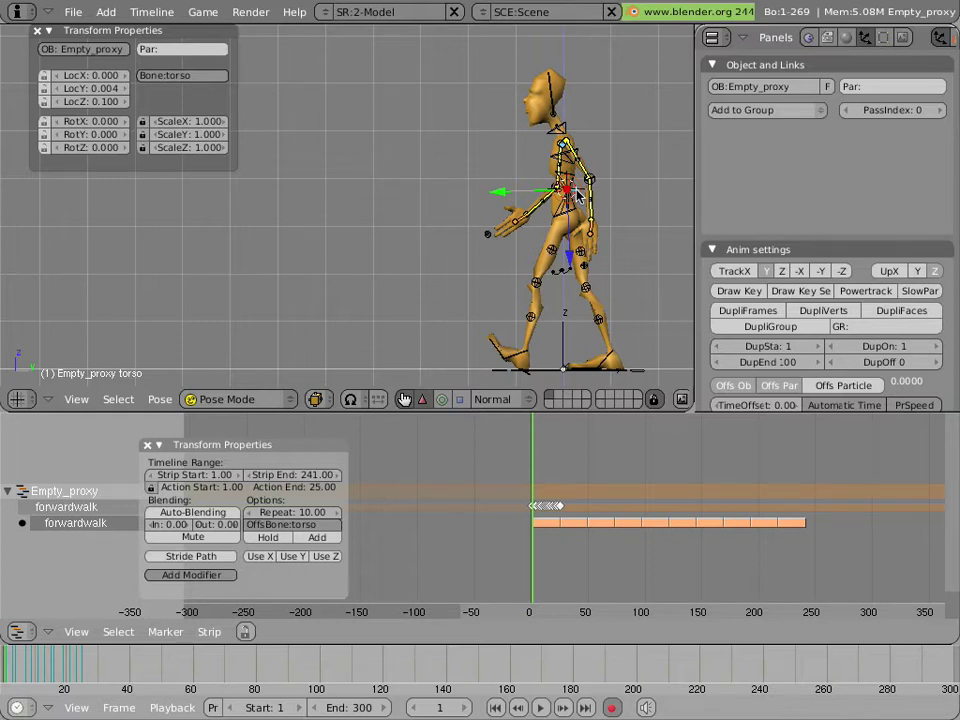
- Add a Path curve at the 3D cursor on the character's torso
{"action": "key", "text": "space"}
{"action": "key", "text": "space"}
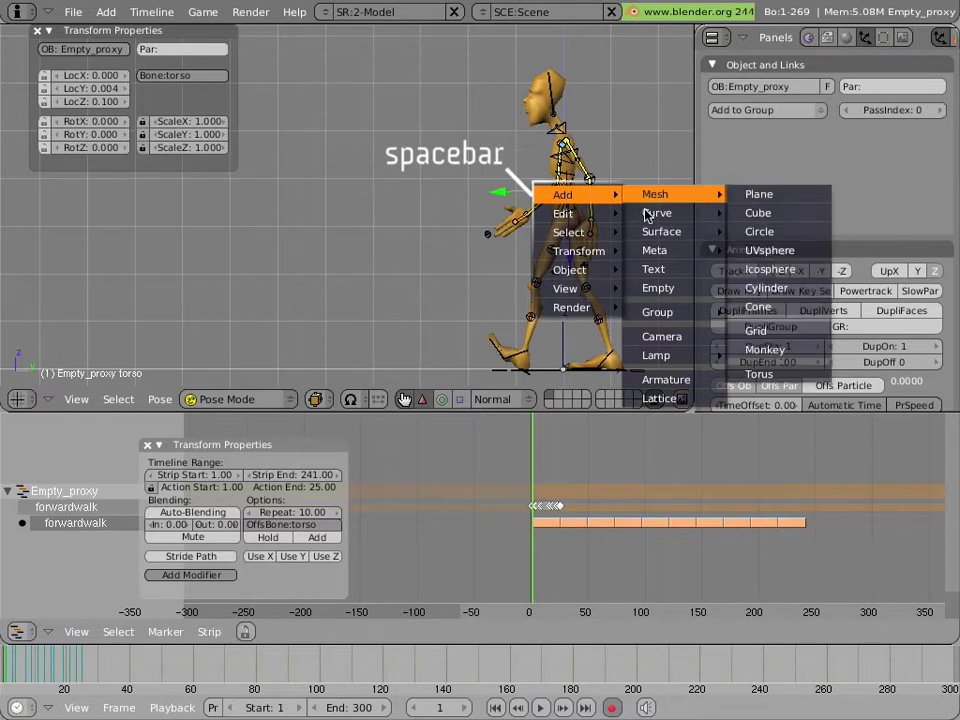
{"action": "mouse_move", "coordinate": [657, 217]}
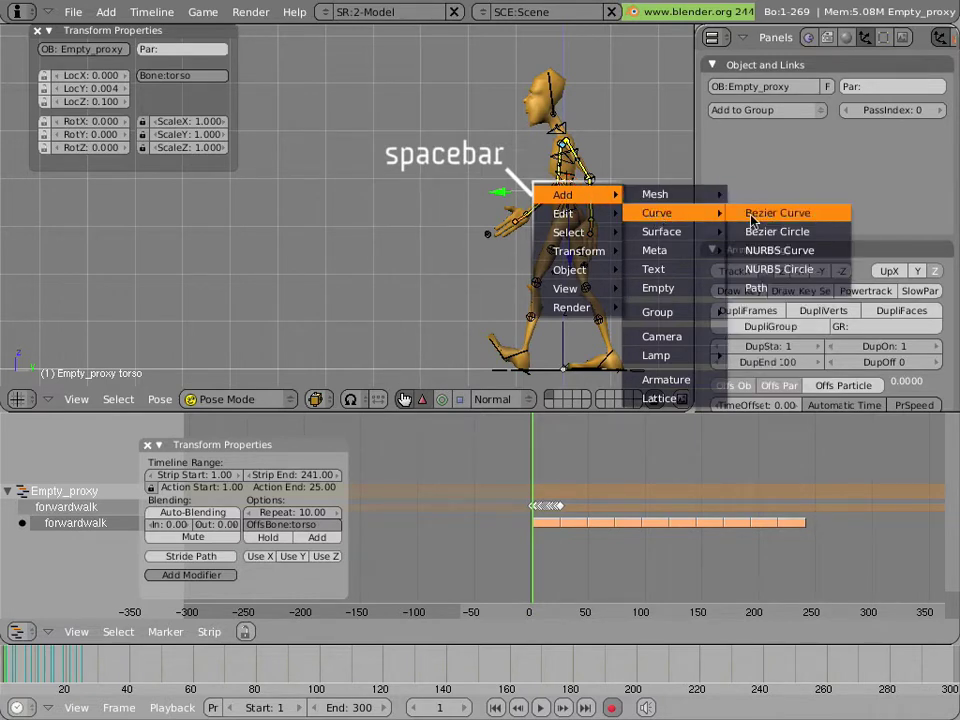
{"action": "left_click", "coordinate": [808, 287]}
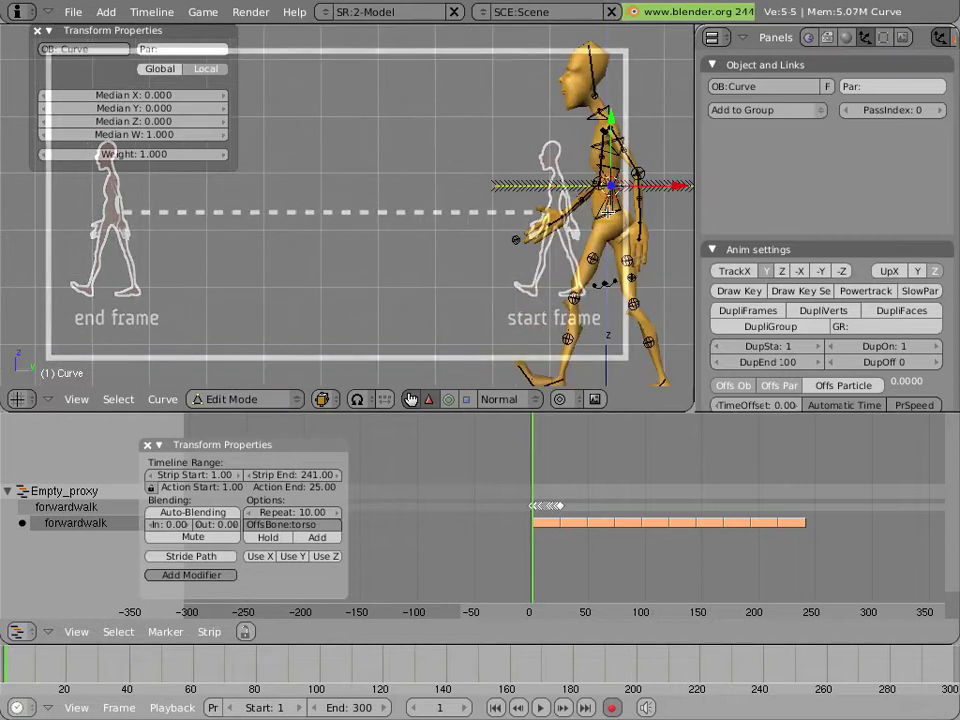
- Move all path points about -1.97 units along the global Y axis, ahead of the character
{"action": "key", "text": "g"}
{"action": "key", "text": "y"}
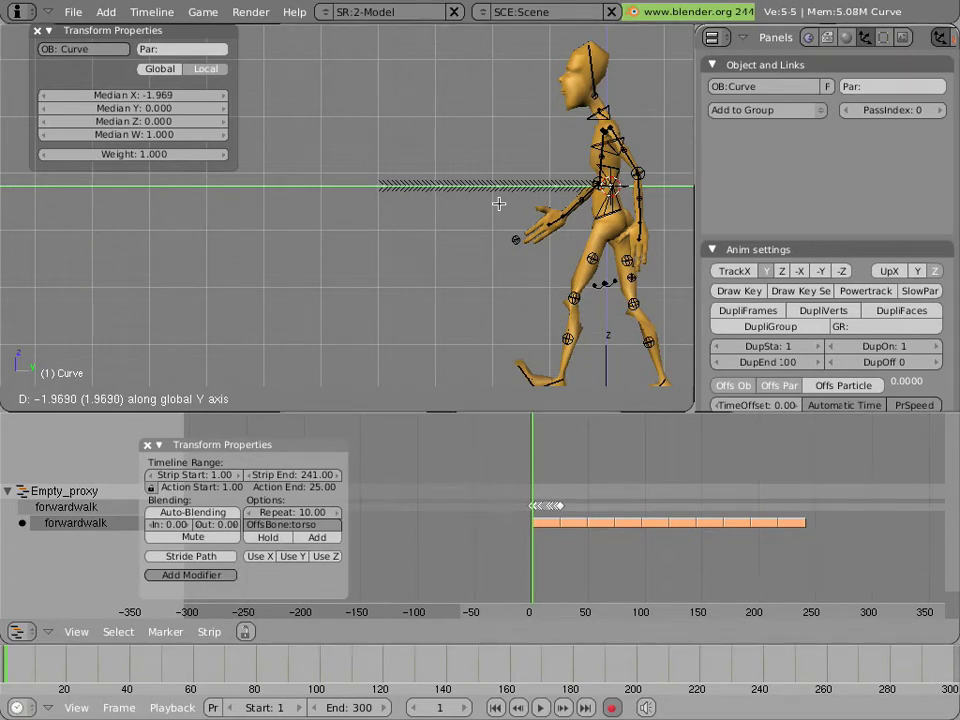
{"action": "left_click", "coordinate": [499, 203]}
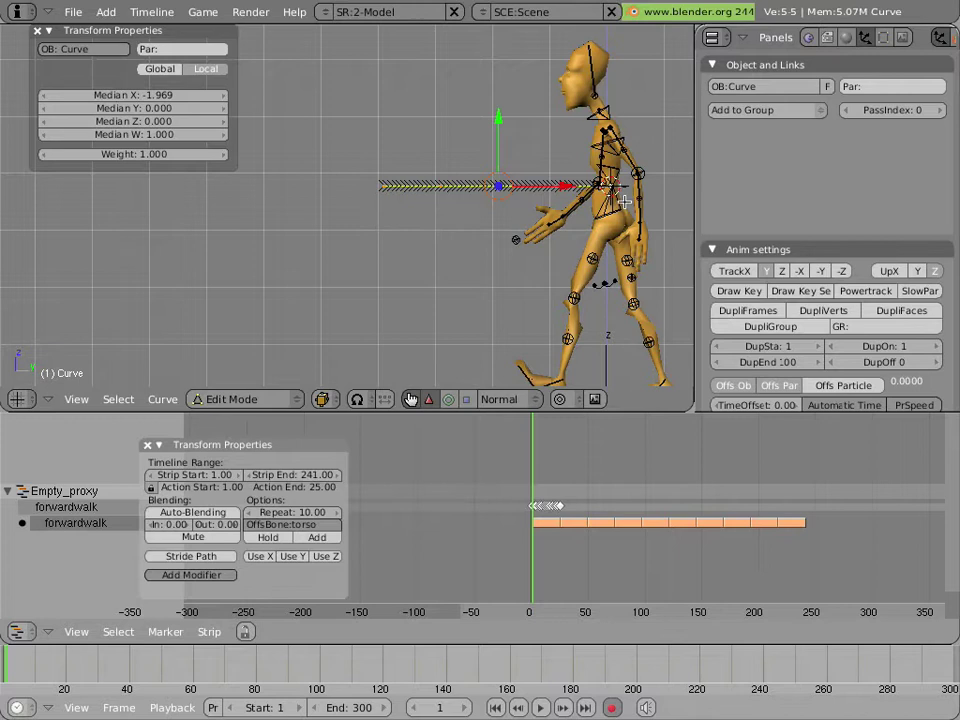
- At frame 245, scale the path around the 3D cursor until it reaches the character, at a median X of about -19.86
{"action": "scroll", "coordinate": [572, 222], "scroll_direction": "down", "scroll_amount": 8}
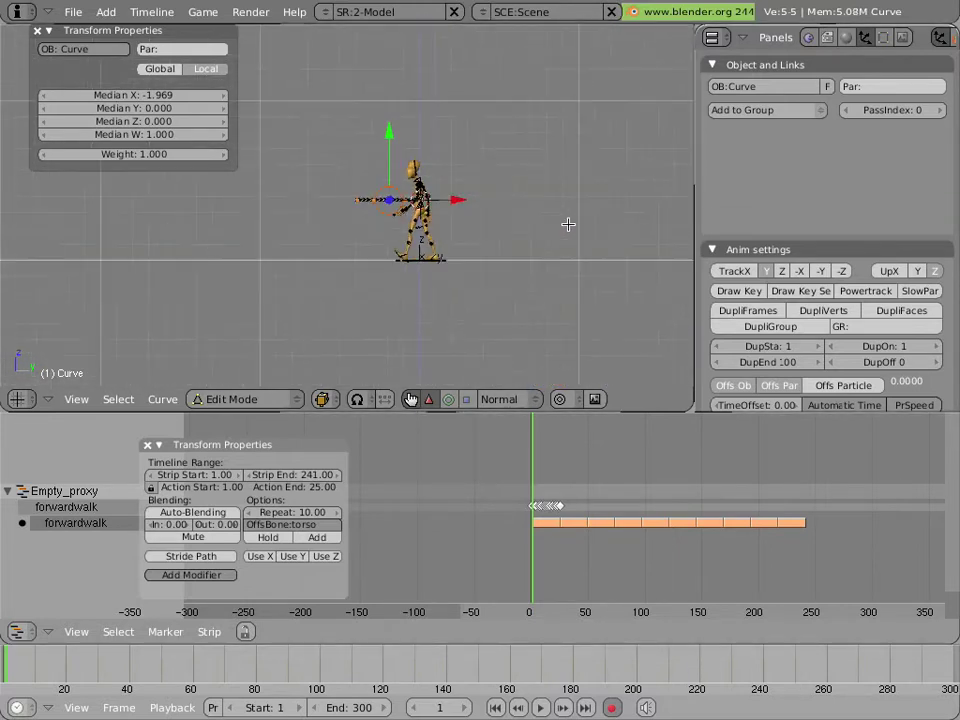
{"action": "middle_click_drag", "start_coordinate": [554, 219], "coordinate": [645, 287], "text": "shift"}
{"action": "left_click_drag", "start_coordinate": [592, 461], "coordinate": [810, 477]}
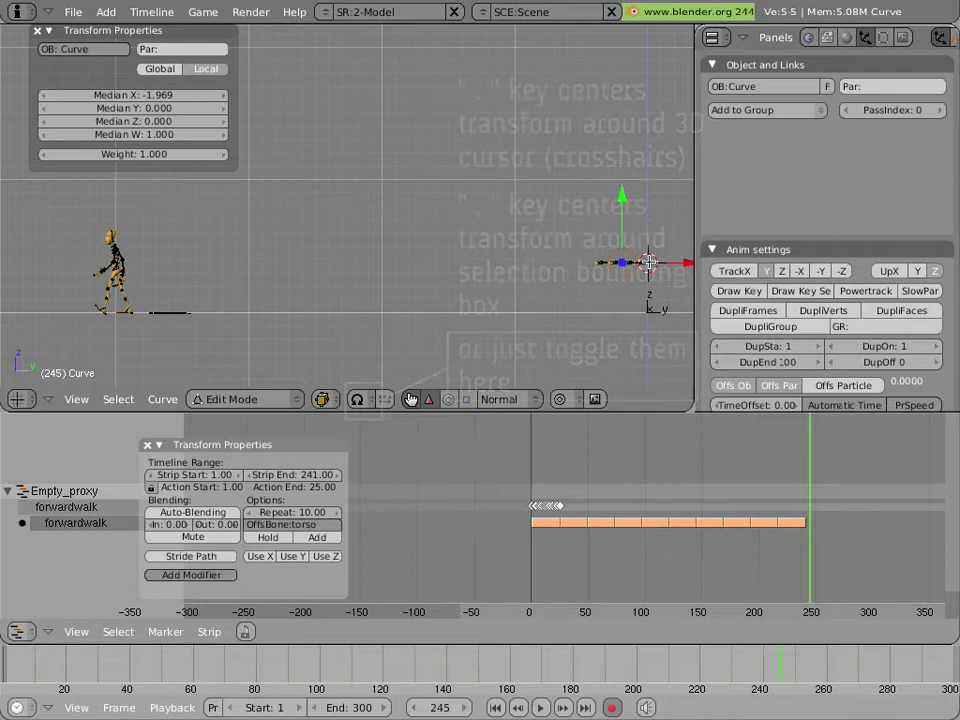
{"action": "key", "text": "period"}
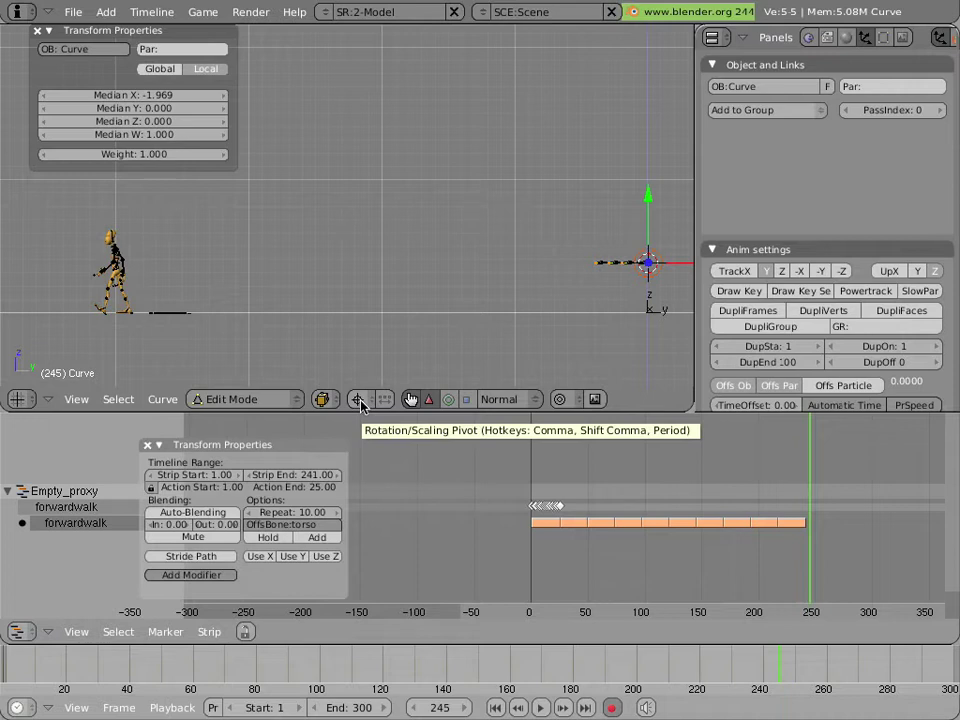
{"action": "key", "text": "comma"}
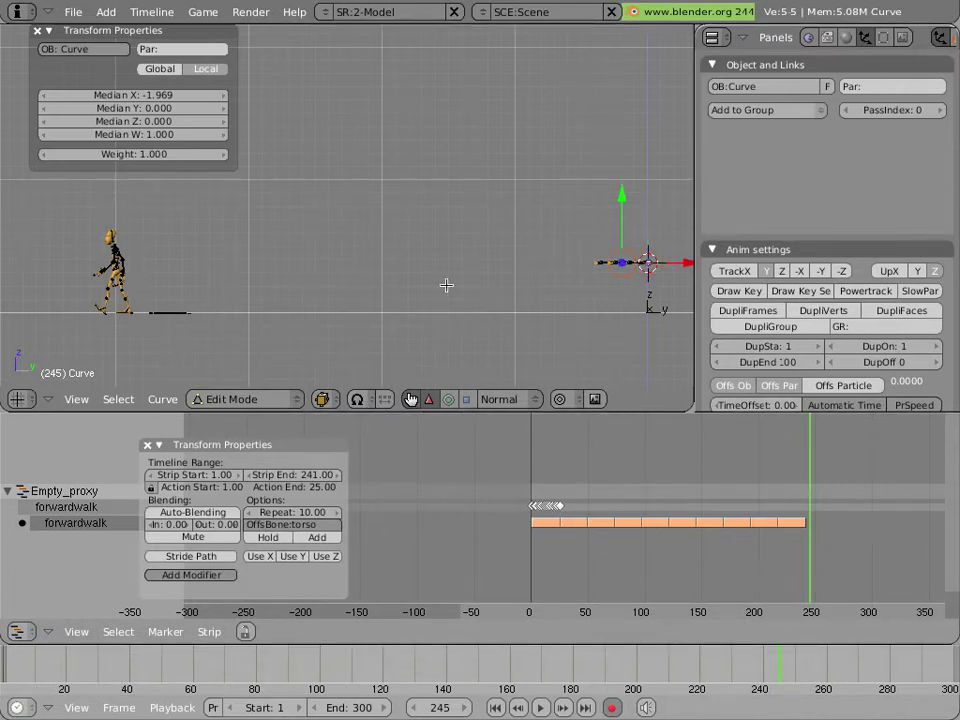
{"action": "key", "text": "period"}
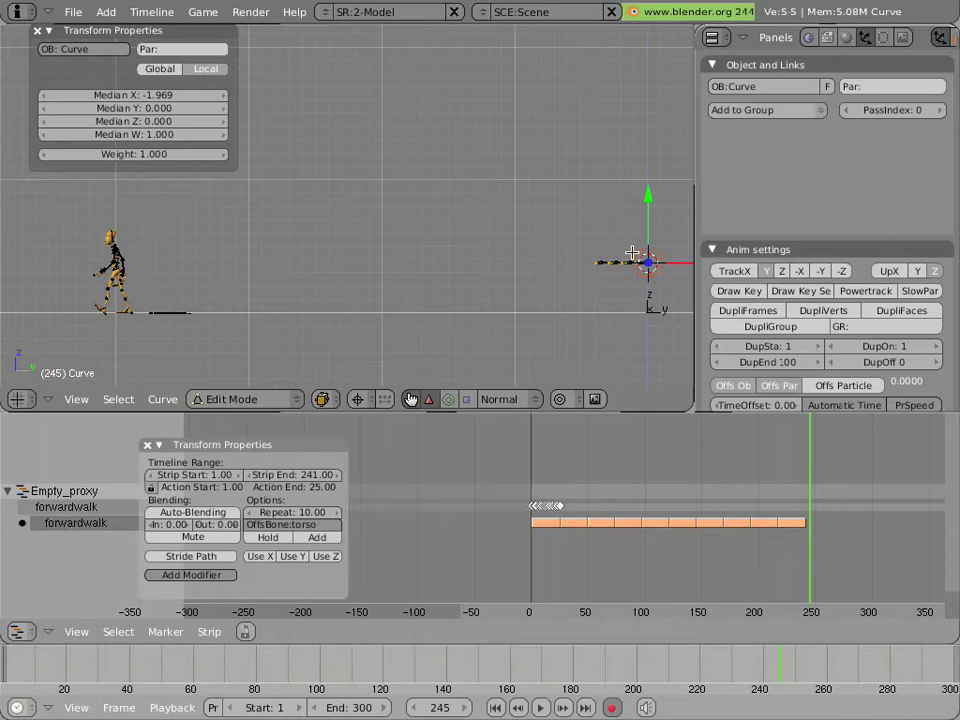
{"action": "key", "text": "s"}
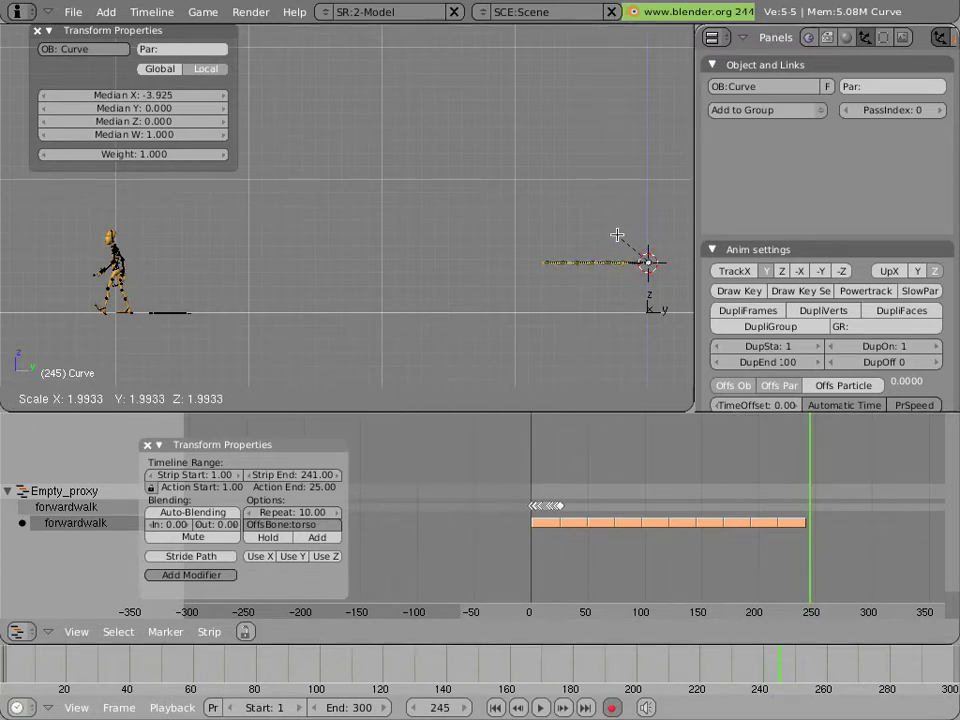
{"action": "left_click", "coordinate": [492, 151]}
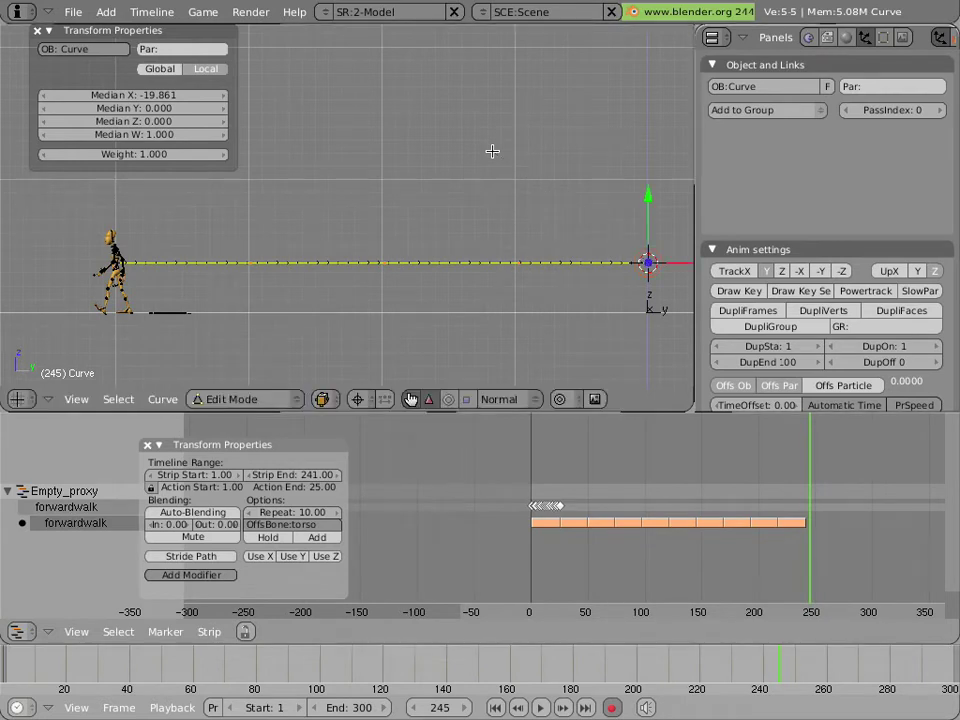
- Scale the path down slightly to a median X of about -19.84, aligning its far end with the character's torso
{"action": "scroll", "coordinate": [237, 283], "scroll_direction": "up", "scroll_amount": 2}
{"action": "scroll", "coordinate": [233, 285], "scroll_direction": "up", "scroll_amount": 2}
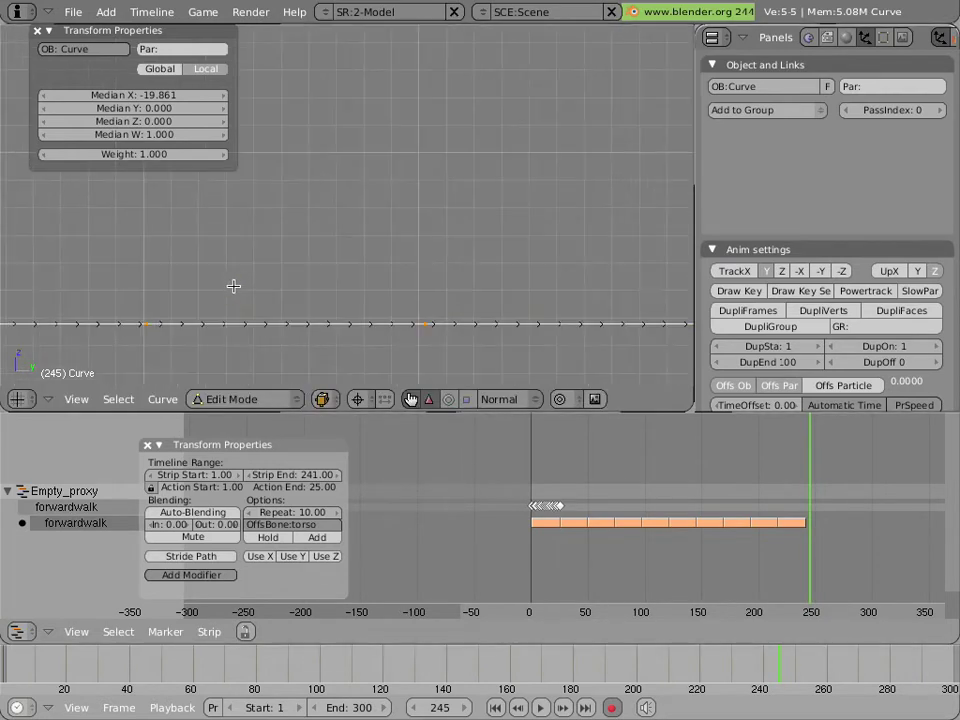
{"action": "scroll", "coordinate": [229, 286], "scroll_direction": "up", "scroll_amount": 1}
{"action": "middle_click_drag", "start_coordinate": [207, 294], "coordinate": [207, 177], "text": "shift"}
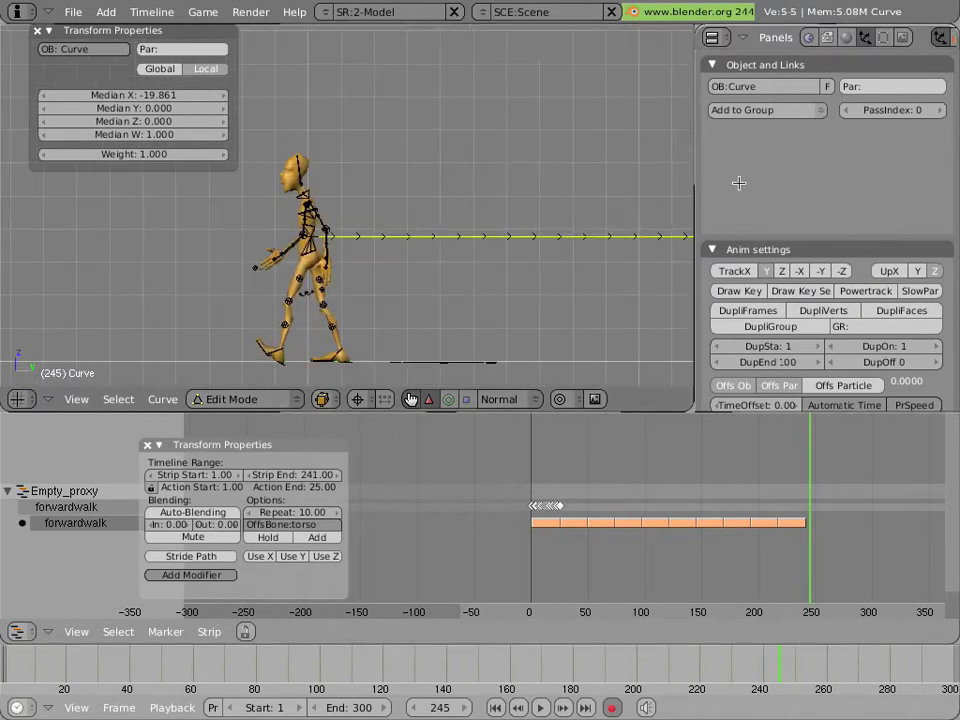
{"action": "scroll", "coordinate": [359, 260], "scroll_direction": "up", "scroll_amount": 1}
{"action": "scroll", "coordinate": [359, 260], "scroll_direction": "up", "scroll_amount": 5}
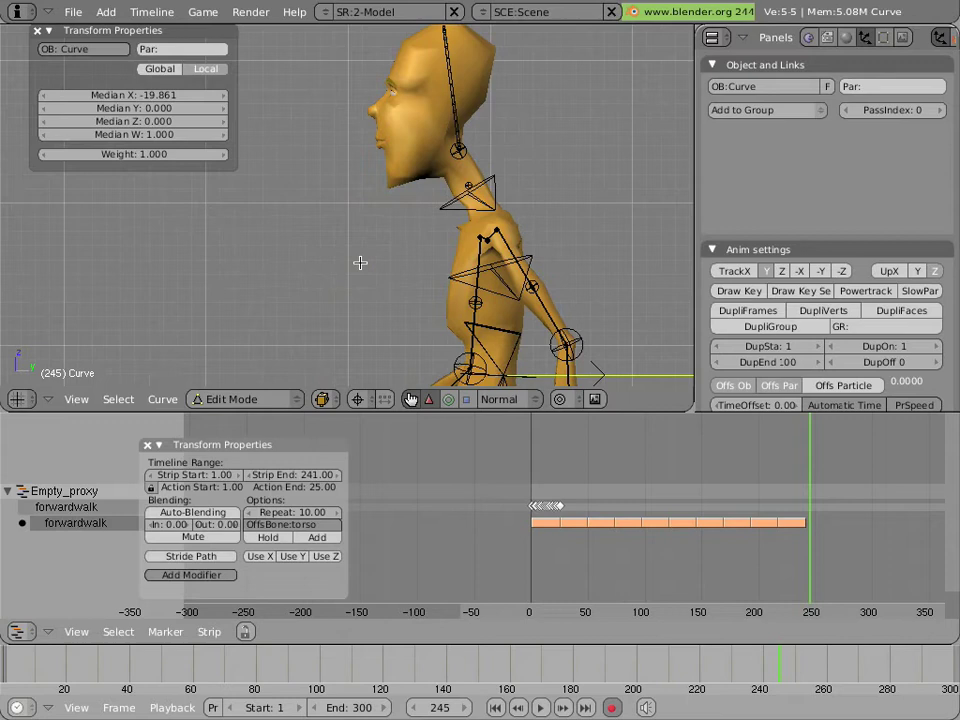
{"action": "key", "text": "s"}
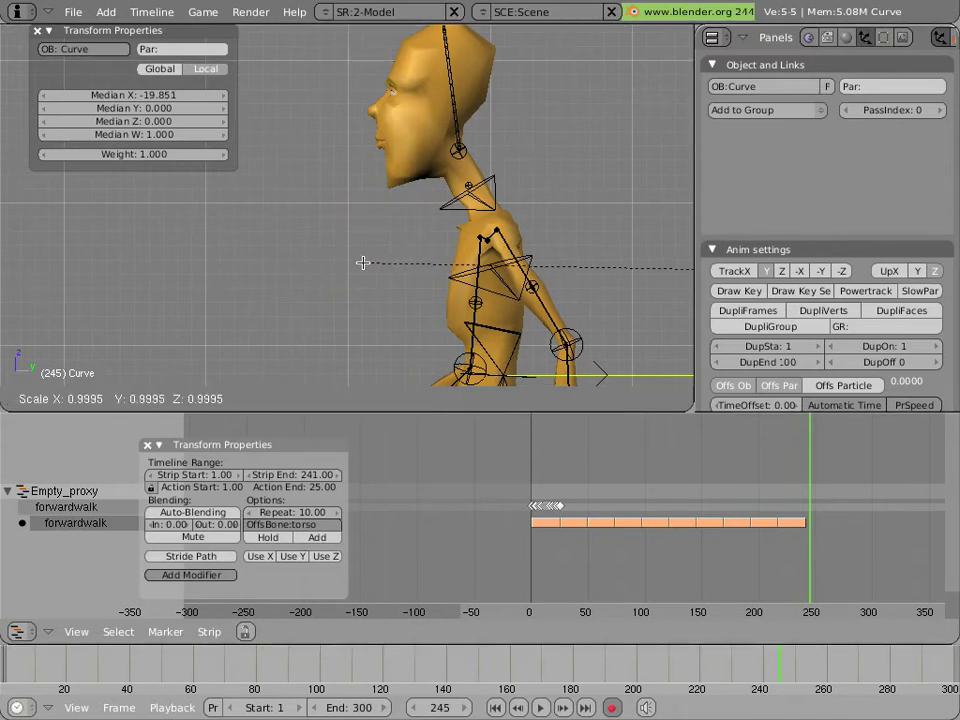
{"action": "key", "text": "Escape"}
{"action": "scroll", "coordinate": [365, 263], "scroll_direction": "down", "scroll_amount": 6}
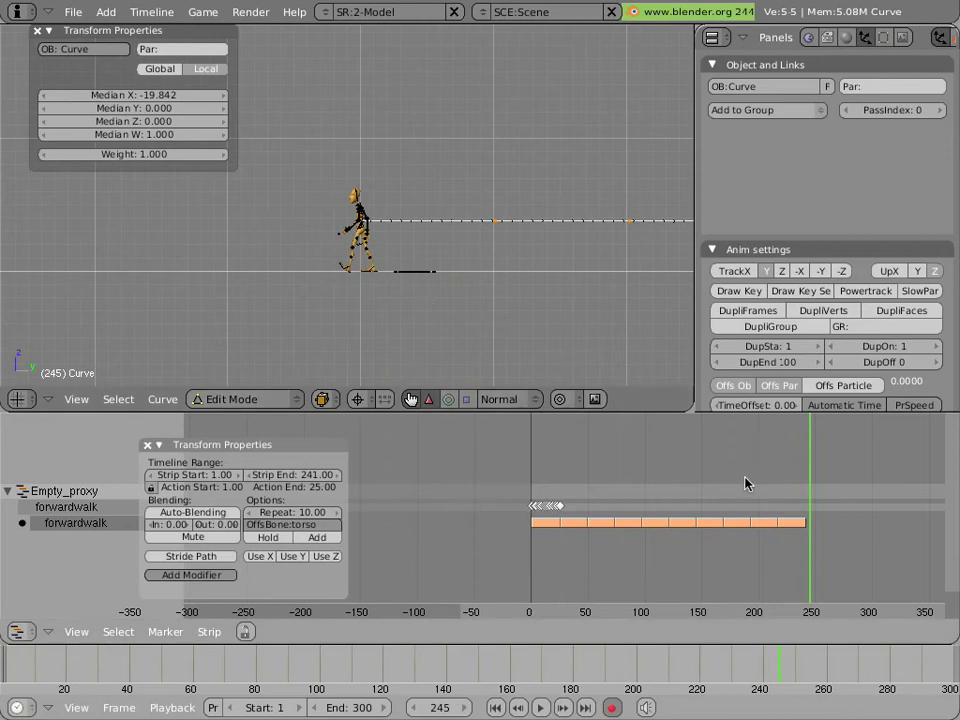
- At frame 1, move the path's end point at the character onto the 3D cursor at the torso, at about X 0.003
{"action": "key", "text": "shift+Left"}
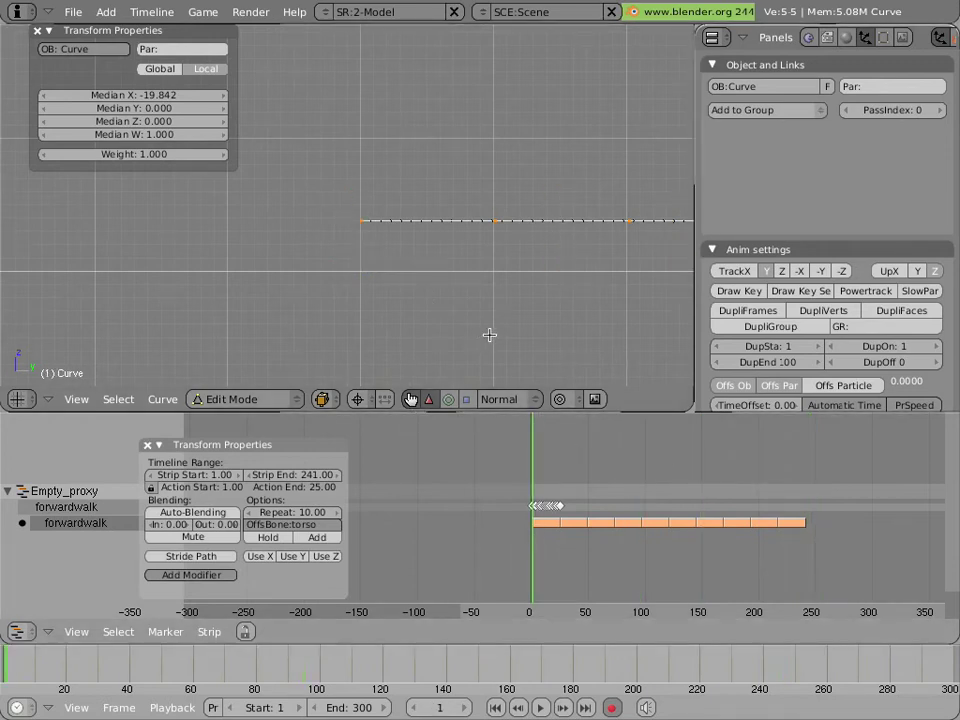
{"action": "key", "text": "a"}
{"action": "scroll", "coordinate": [163, 304], "scroll_direction": "up", "scroll_amount": 3}
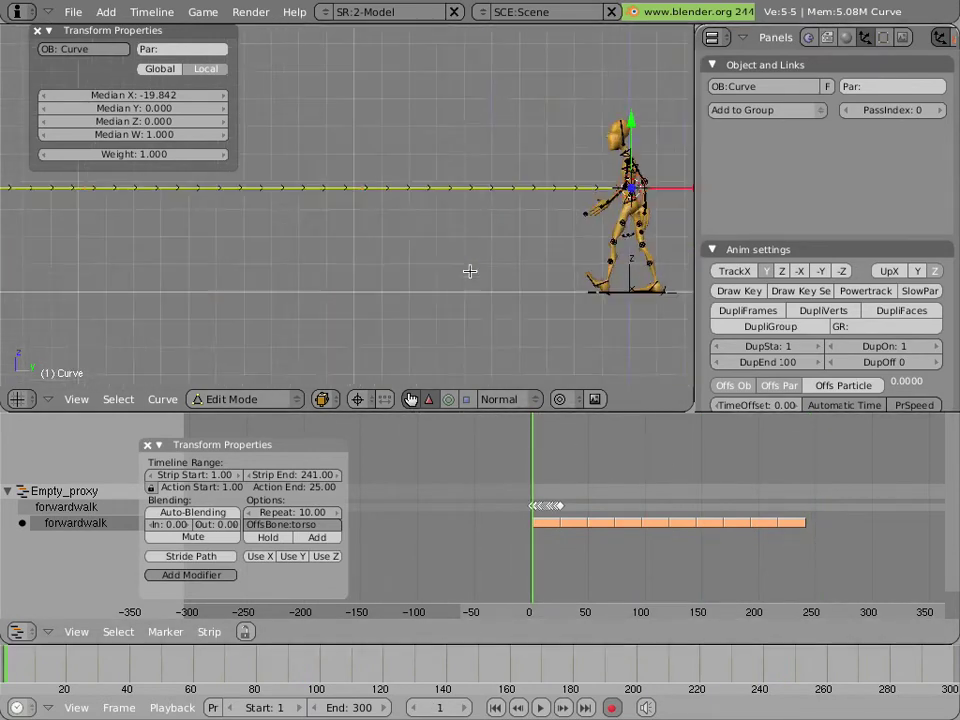
{"action": "scroll", "coordinate": [470, 271], "scroll_direction": "up", "scroll_amount": 2}
{"action": "scroll", "coordinate": [291, 242], "scroll_direction": "up", "scroll_amount": 2}
{"action": "scroll", "coordinate": [358, 259], "scroll_direction": "up", "scroll_amount": 2}
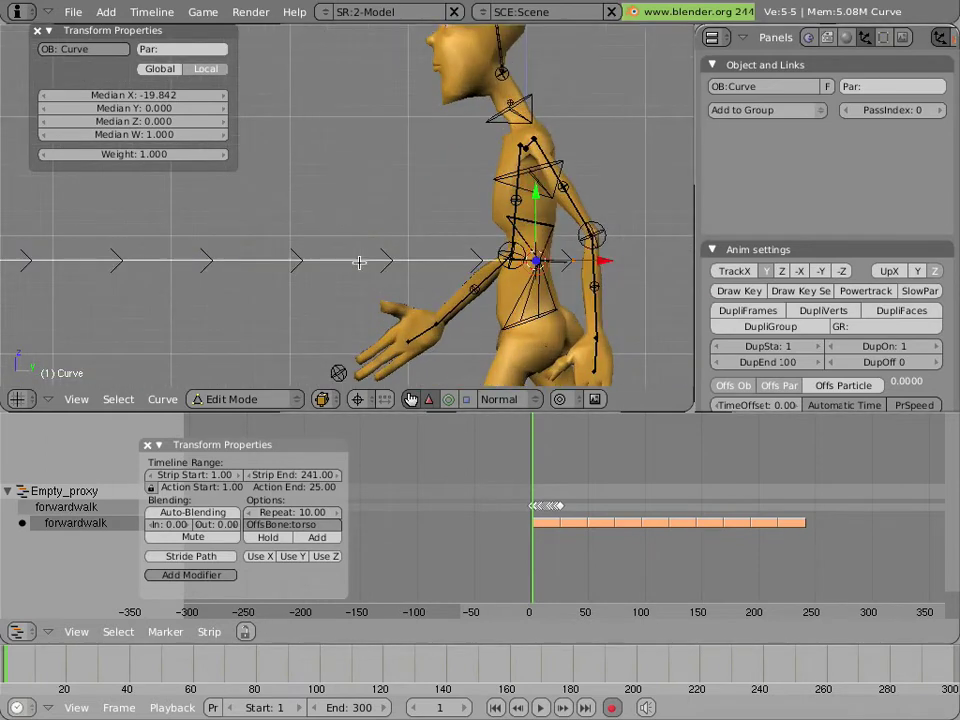
{"action": "scroll", "coordinate": [362, 263], "scroll_direction": "up", "scroll_amount": 1}
{"action": "right_click", "coordinate": [641, 276]}
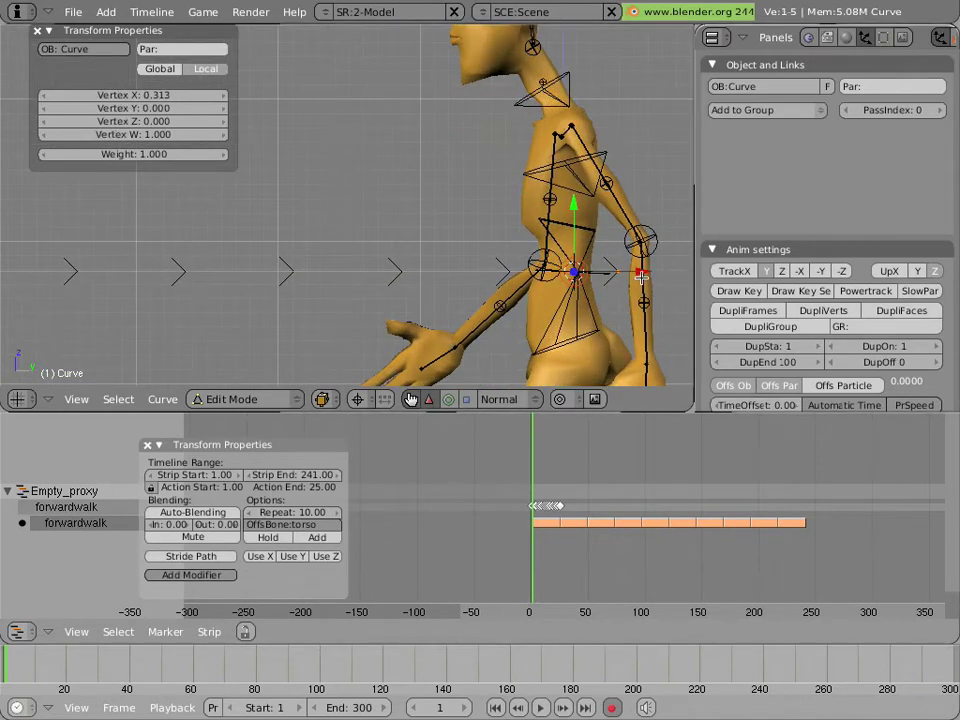
{"action": "key", "text": "g"}
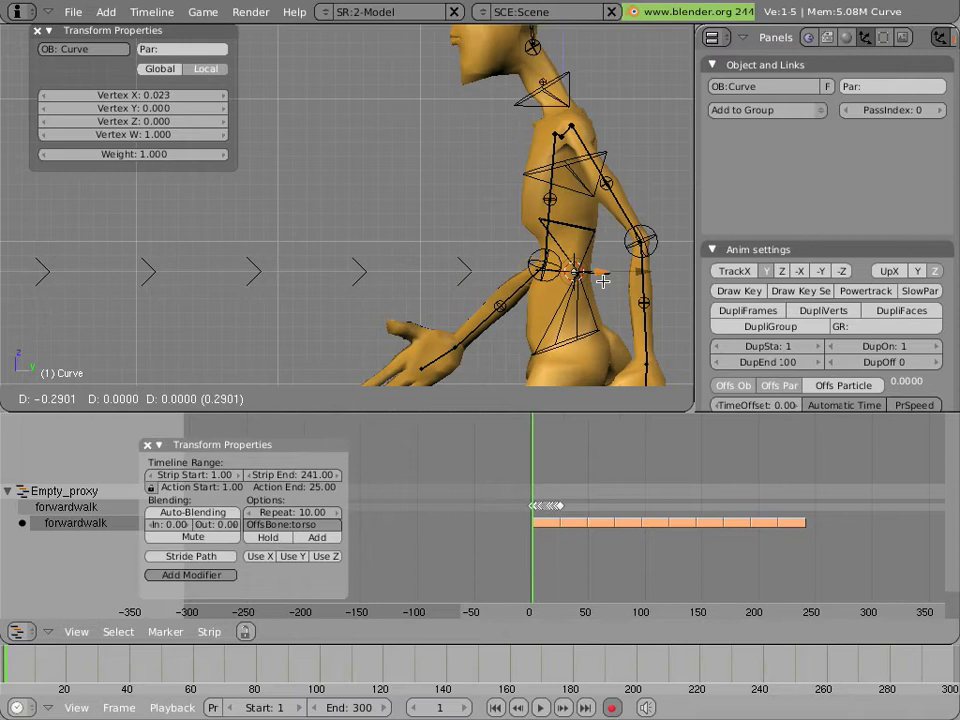
{"action": "left_click", "coordinate": [604, 285]}
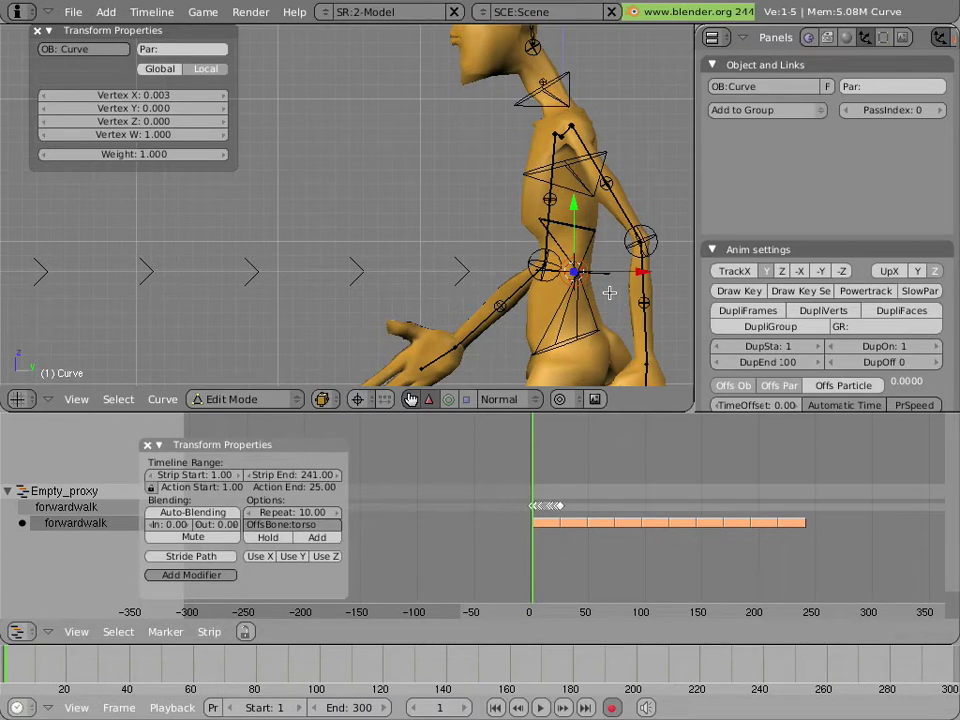
- Leave Edit Mode on the path and save the file over tutorial4.blend
{"action": "key", "text": "Tab"}
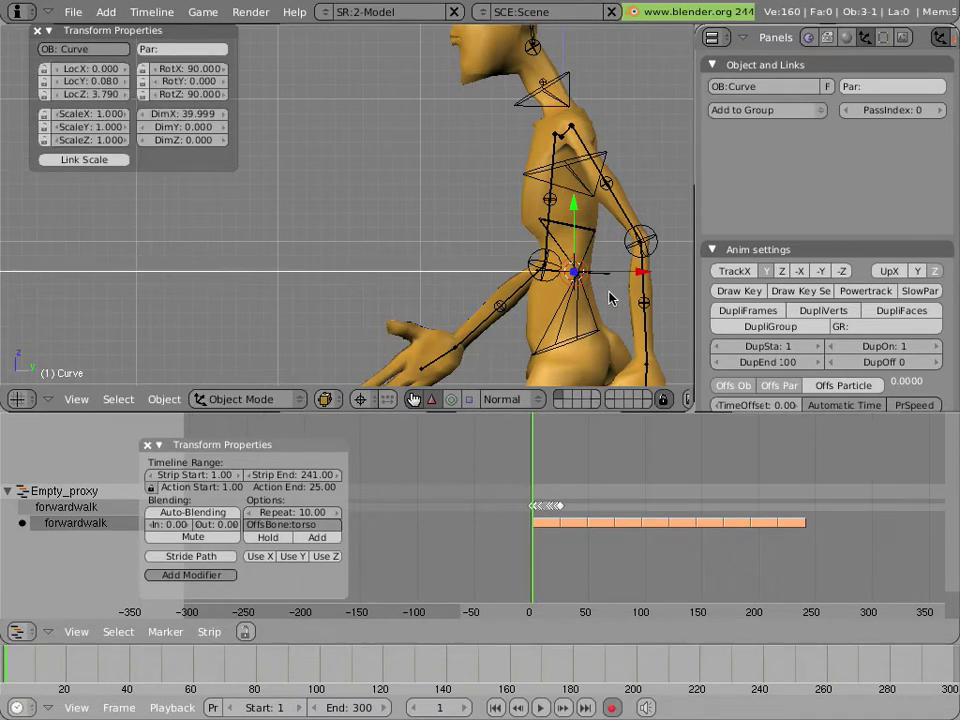
{"action": "scroll", "coordinate": [610, 297], "scroll_direction": "down", "scroll_amount": 2}
{"action": "scroll", "coordinate": [610, 297], "scroll_direction": "down", "scroll_amount": 4}
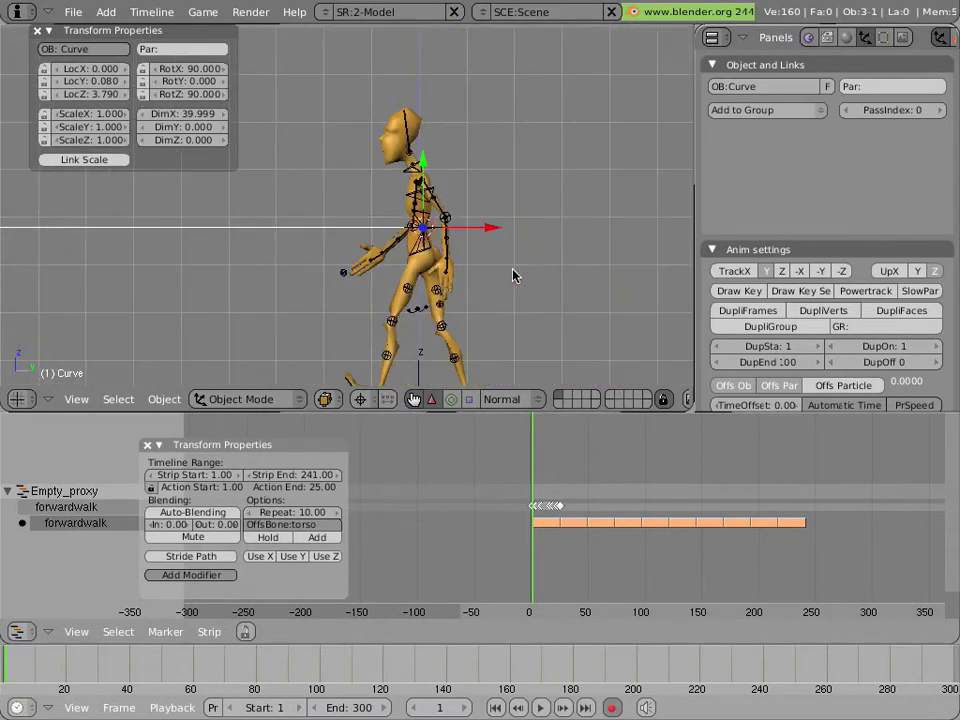
{"action": "scroll", "coordinate": [513, 276], "scroll_direction": "down", "scroll_amount": 3}
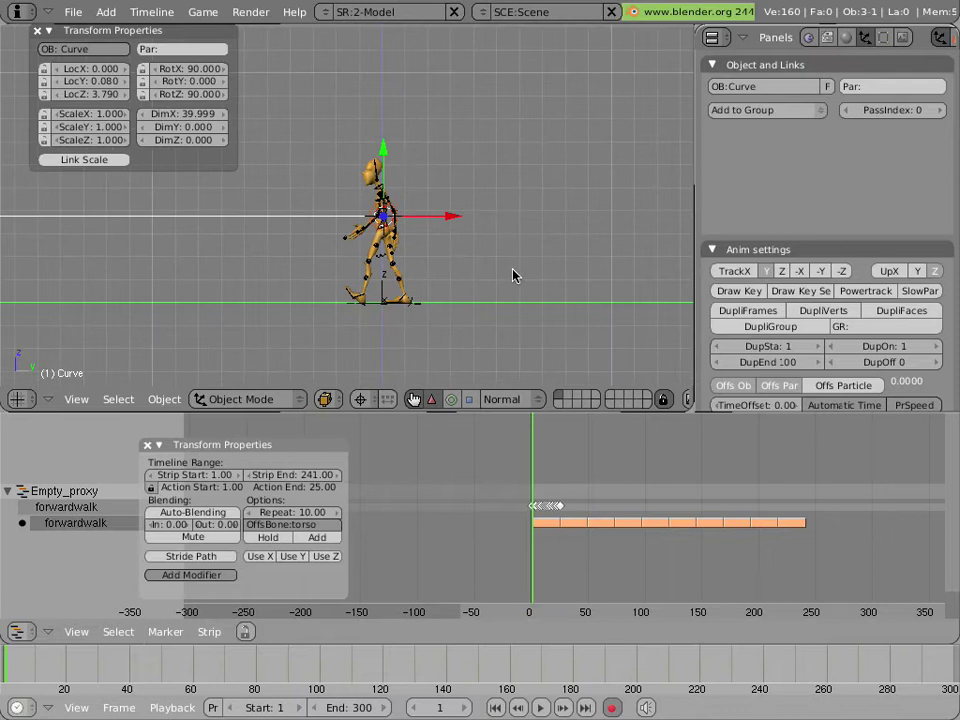
{"action": "key", "text": "ctrl+w"}
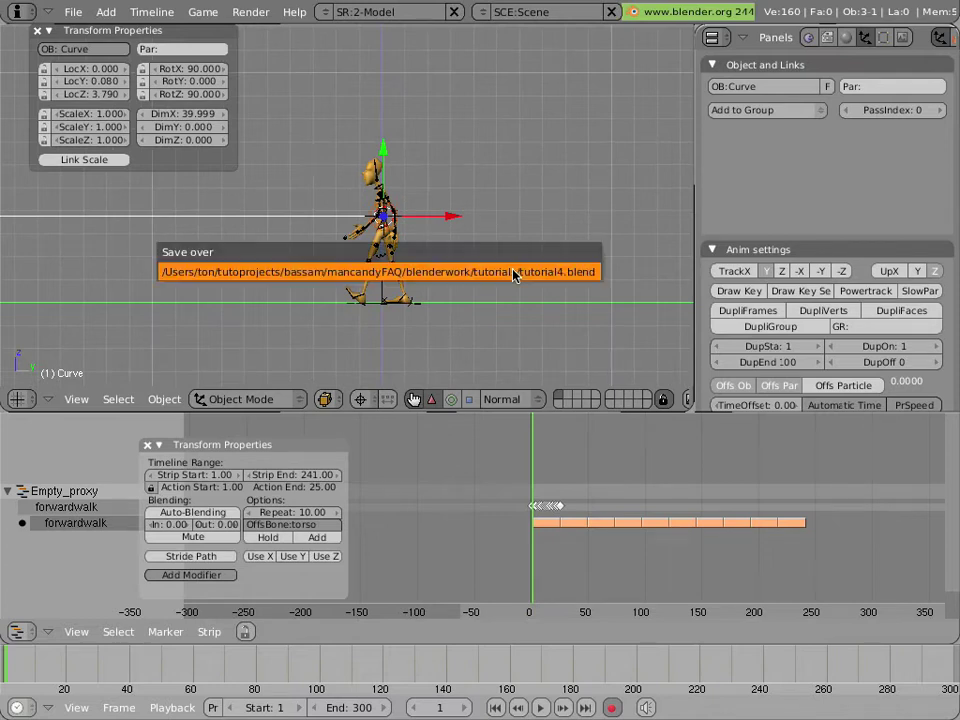
{"action": "left_click", "coordinate": [70, 12]}
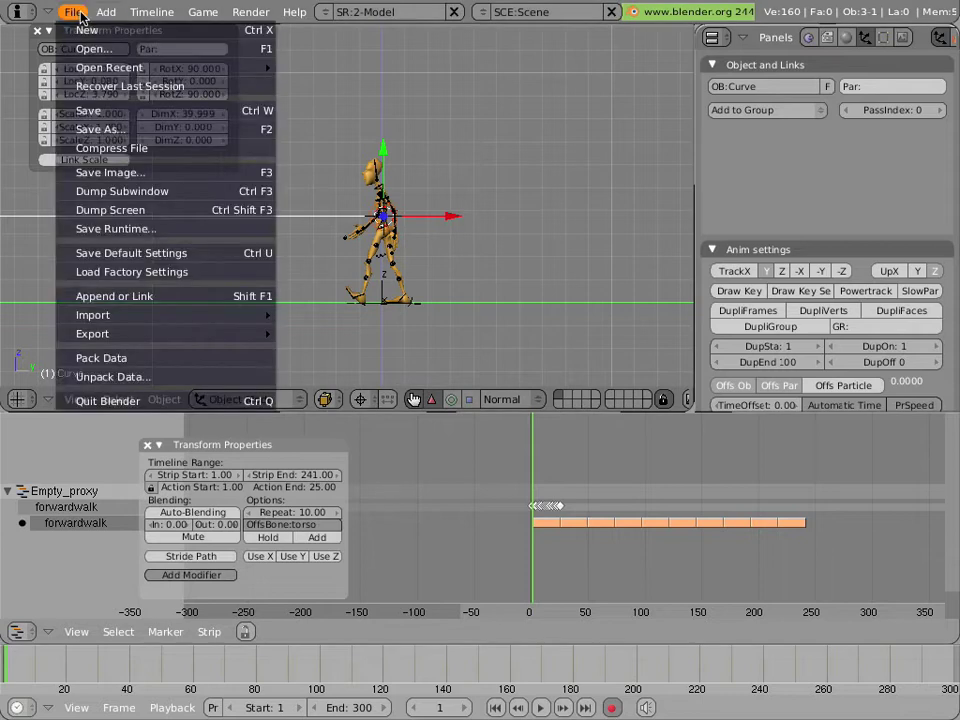
{"action": "left_click", "coordinate": [120, 111]}
{"action": "left_click", "coordinate": [122, 113]}
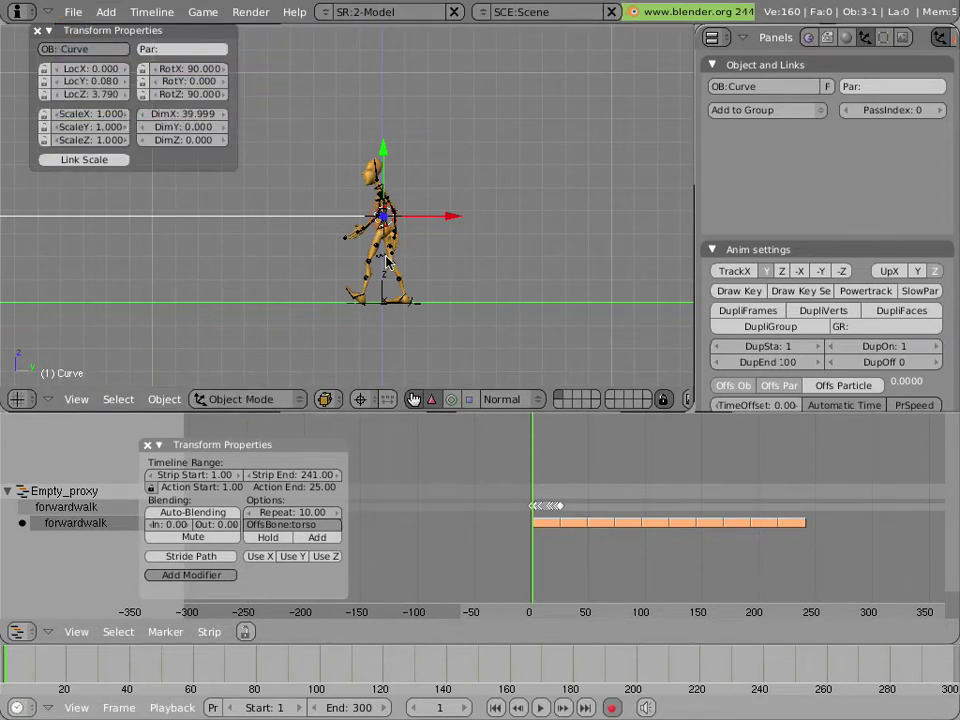
{"action": "middle_click_drag", "start_coordinate": [420, 257], "coordinate": [494, 268], "text": "shift"}
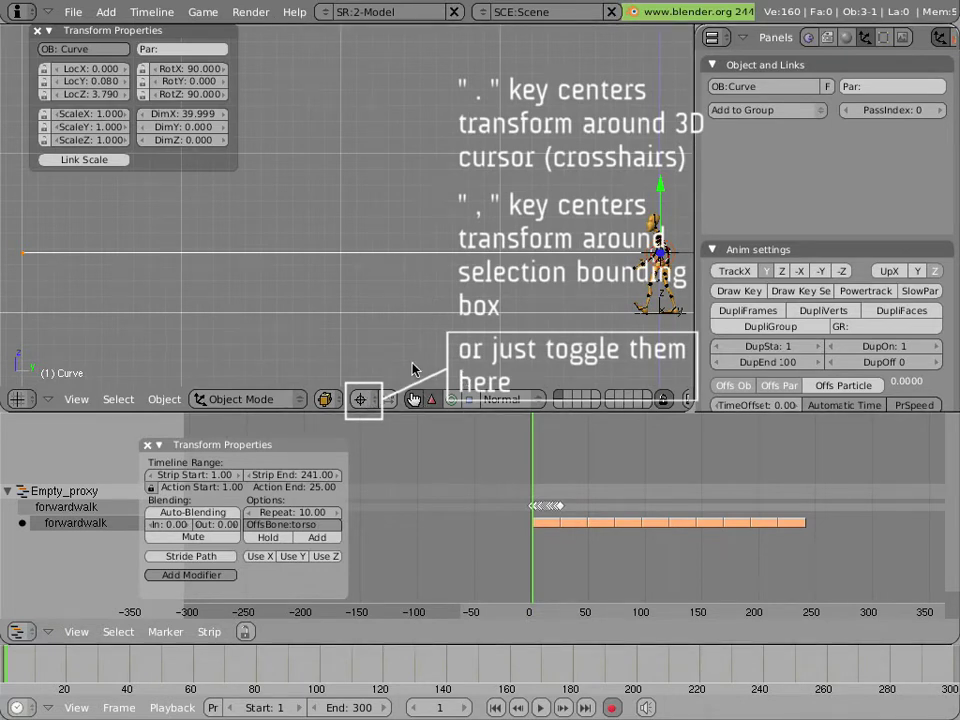
- Set the pivot to Bounding Box Center and select the knee_stretch.R bone of the character's armature
{"action": "left_click", "coordinate": [351, 401]}
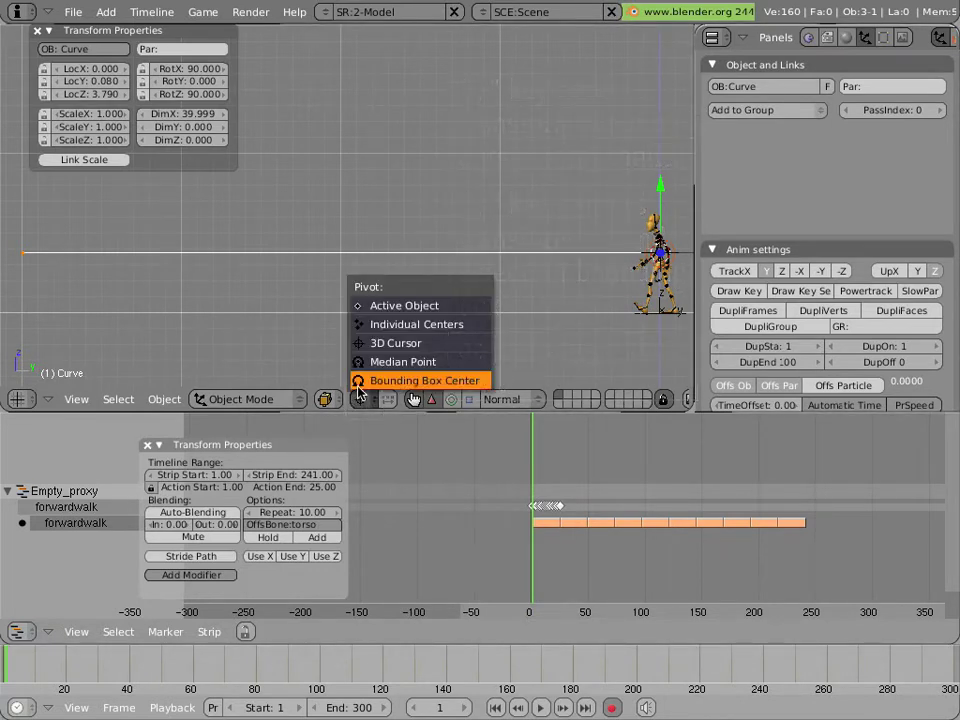
{"action": "left_click", "coordinate": [358, 381]}
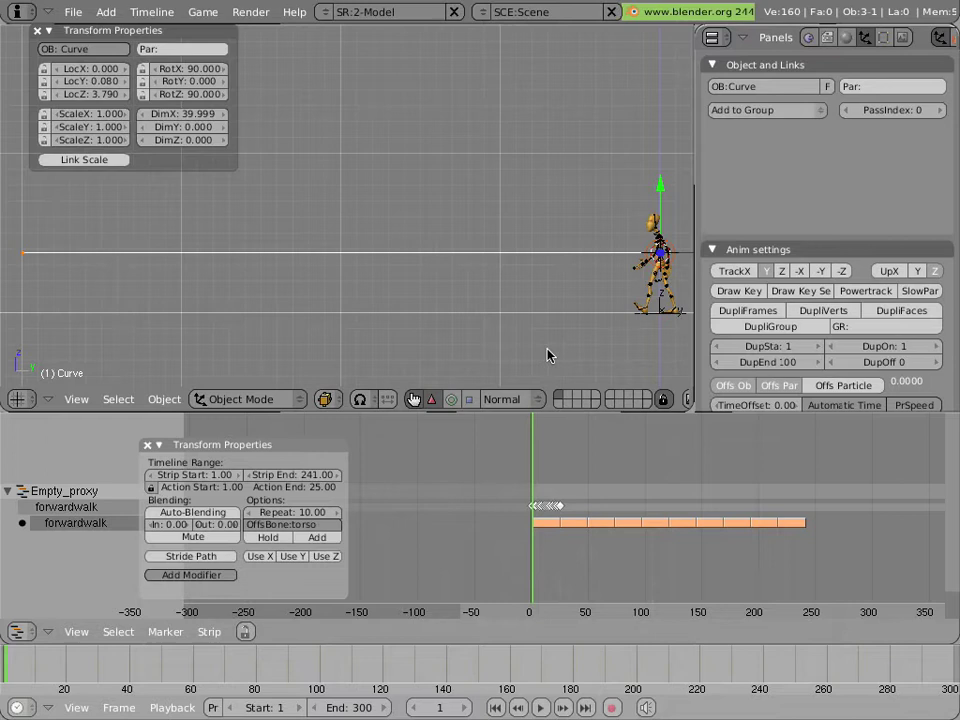
{"action": "right_click", "coordinate": [669, 293]}
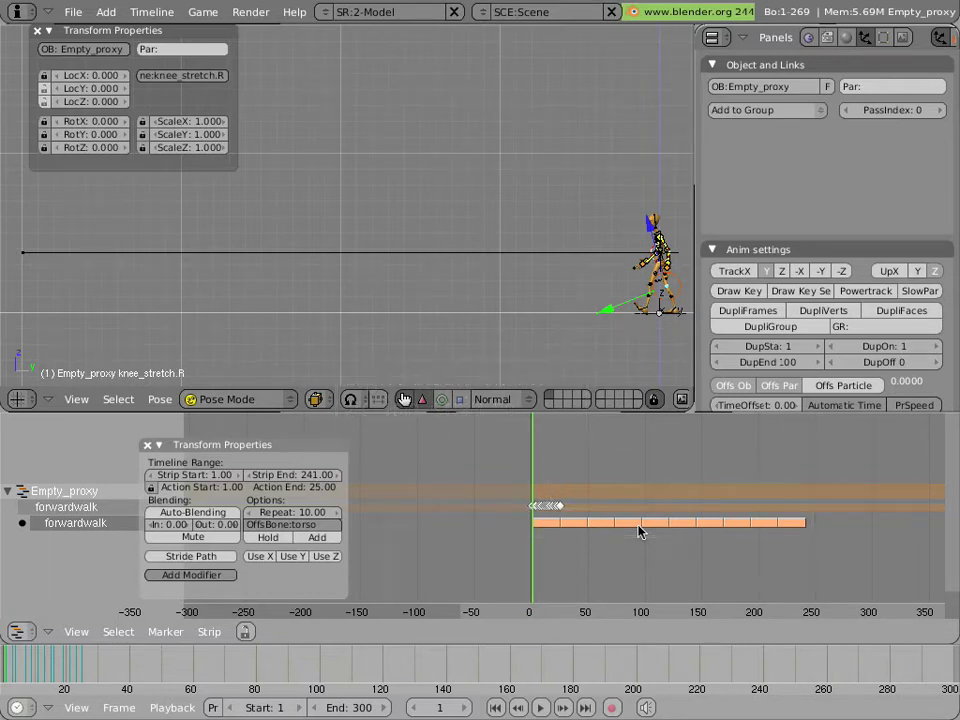
- Add a modifier of type Deform to the forwardwalk strip
{"action": "left_click", "coordinate": [197, 575]}
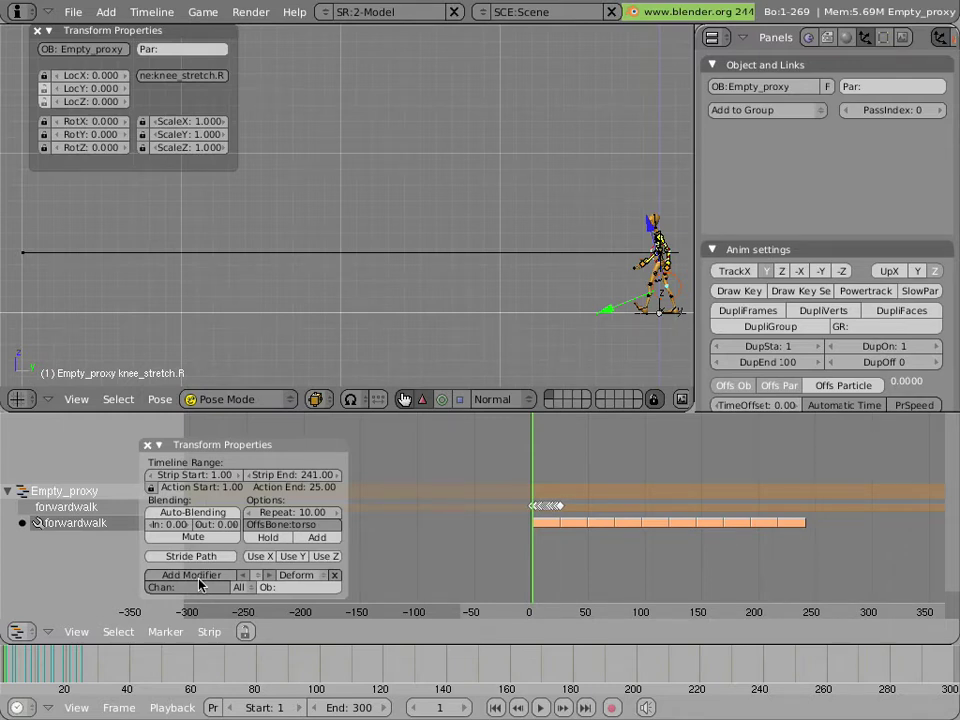
{"action": "left_click", "coordinate": [285, 580]}
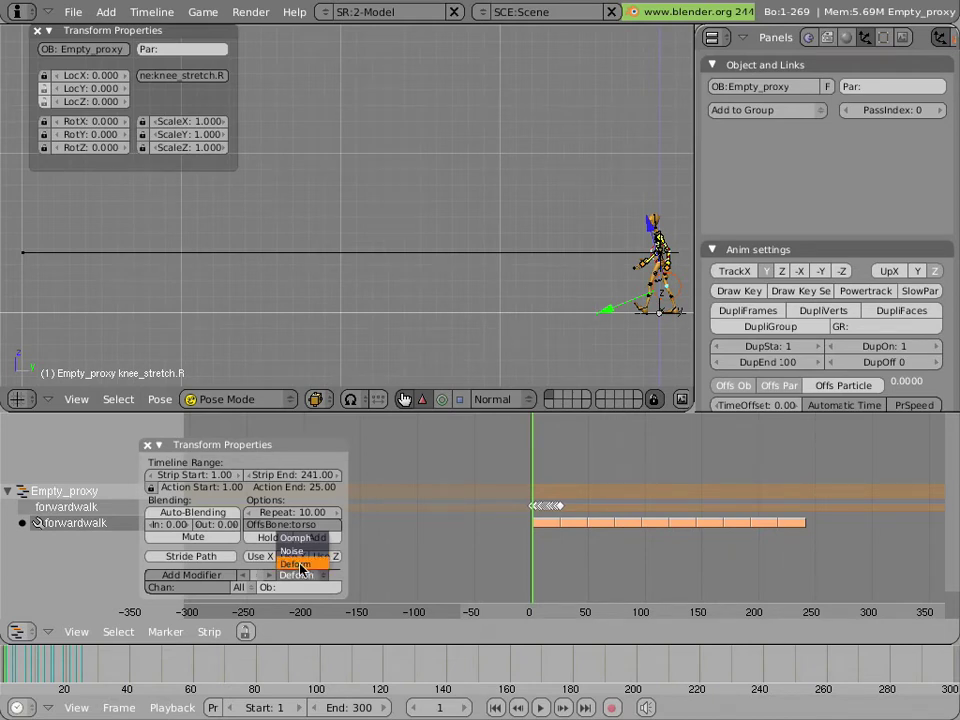
{"action": "left_click", "coordinate": [299, 564]}
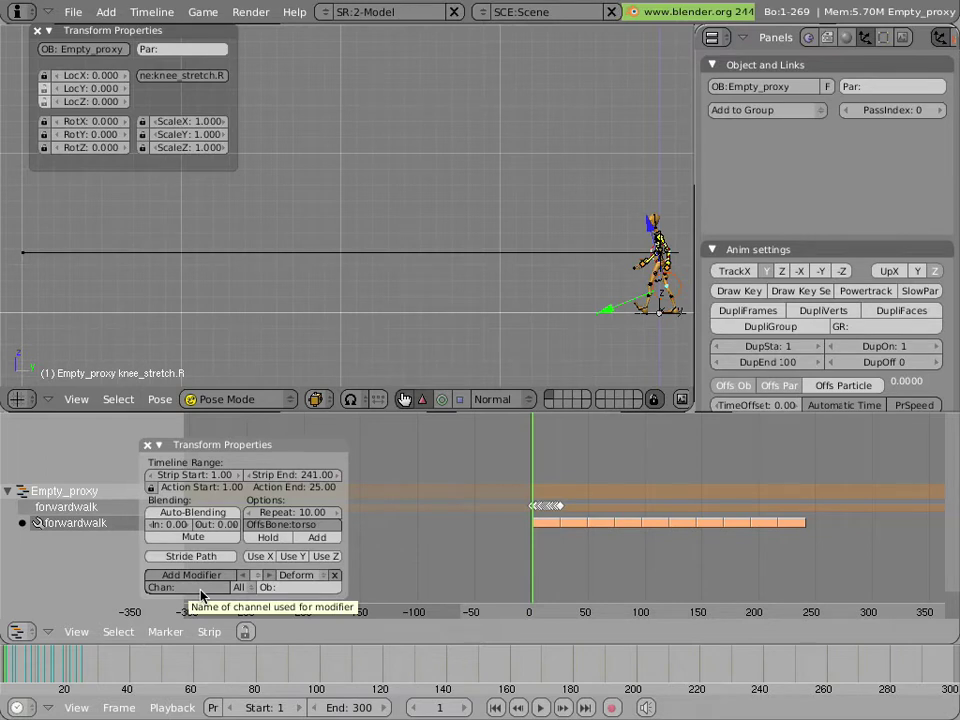
- Set the Deform modifier's channel to torso
{"action": "left_click", "coordinate": [200, 588]}
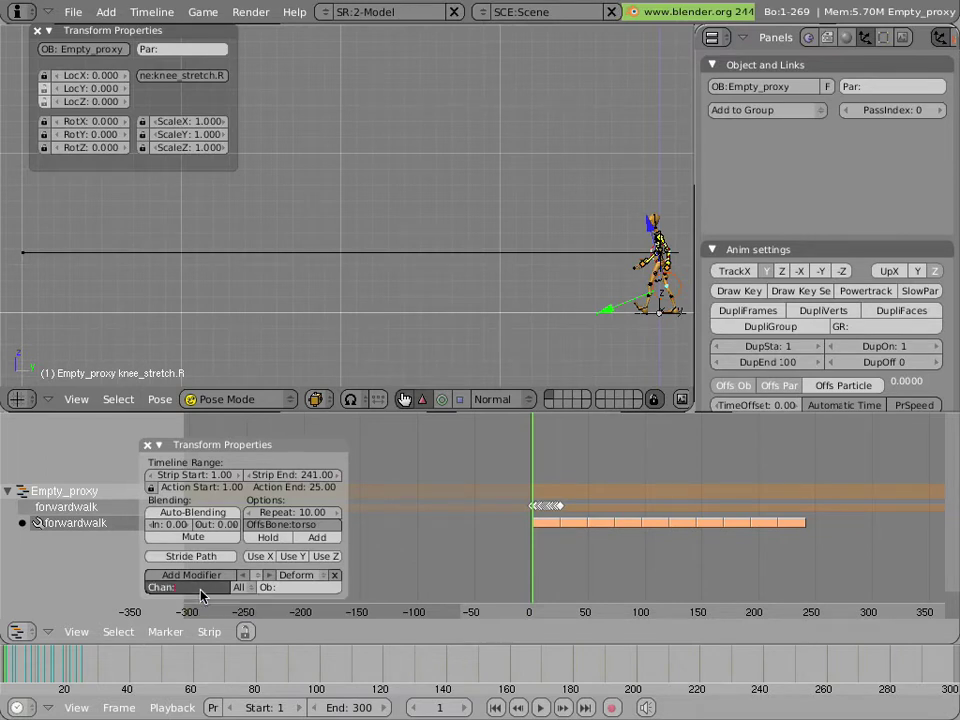
{"action": "type", "text": "torso"}
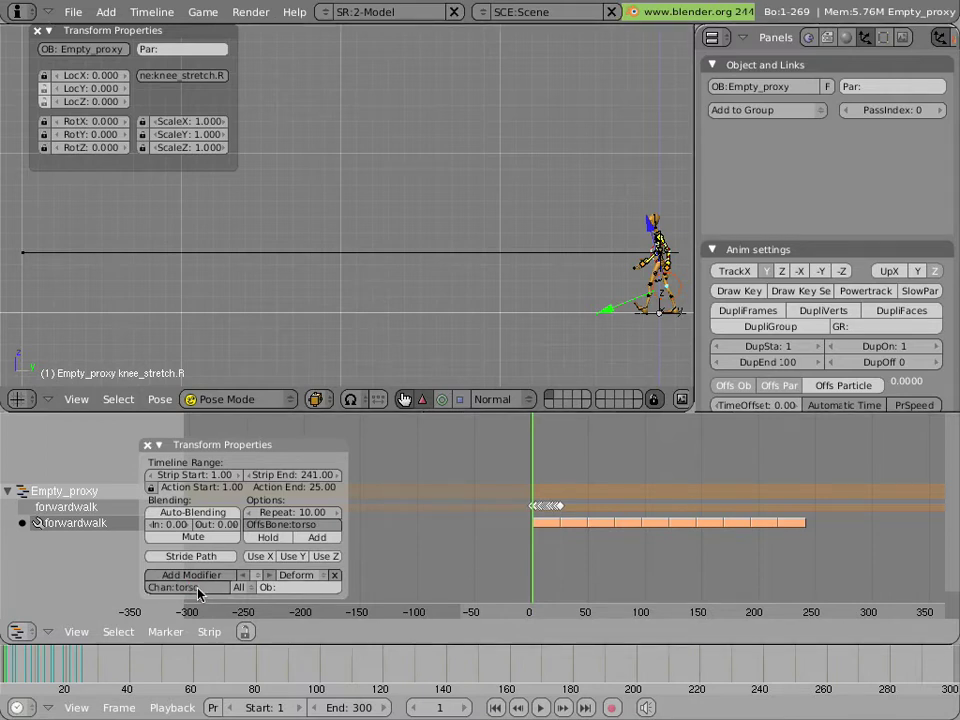
{"action": "left_click", "coordinate": [199, 589]}
{"action": "key", "text": "Return"}
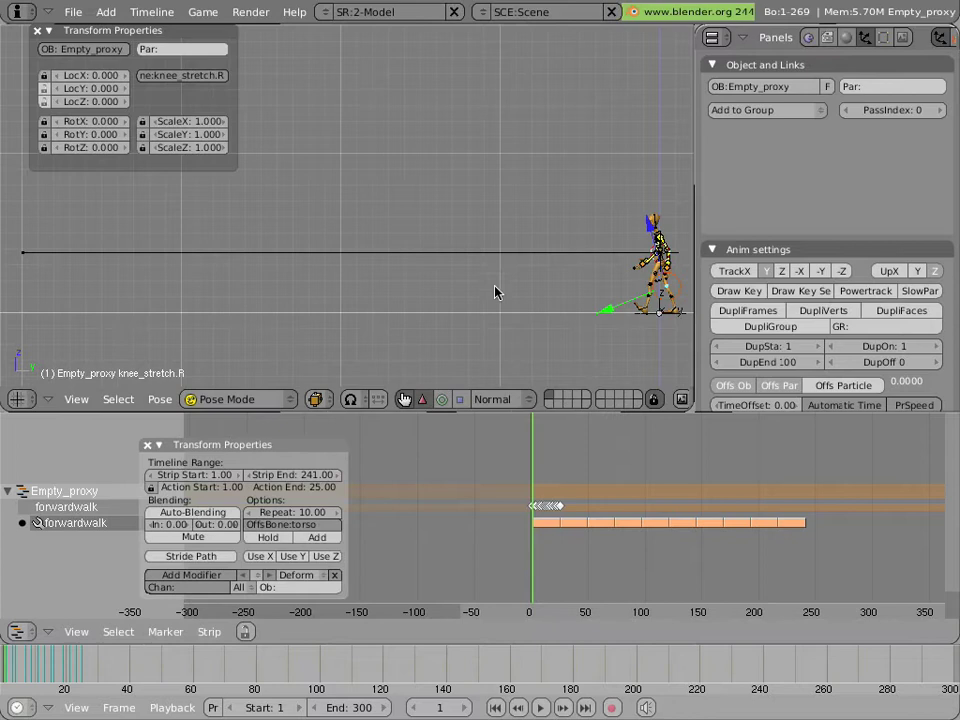
{"action": "left_click", "coordinate": [209, 588]}
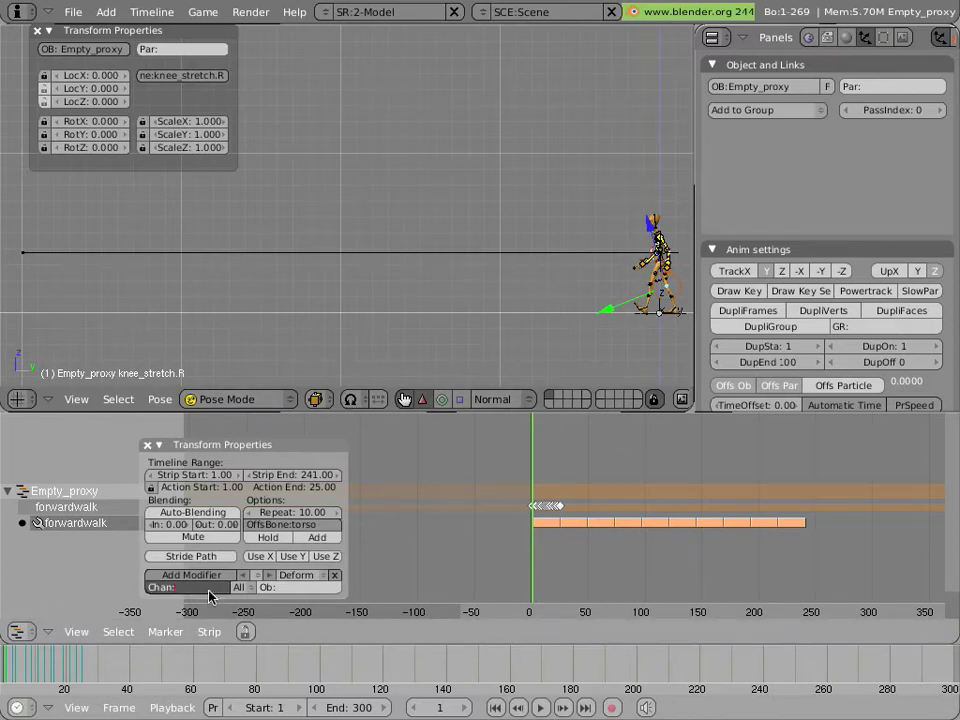
{"action": "type", "text": "torso"}
{"action": "key", "text": "Return"}
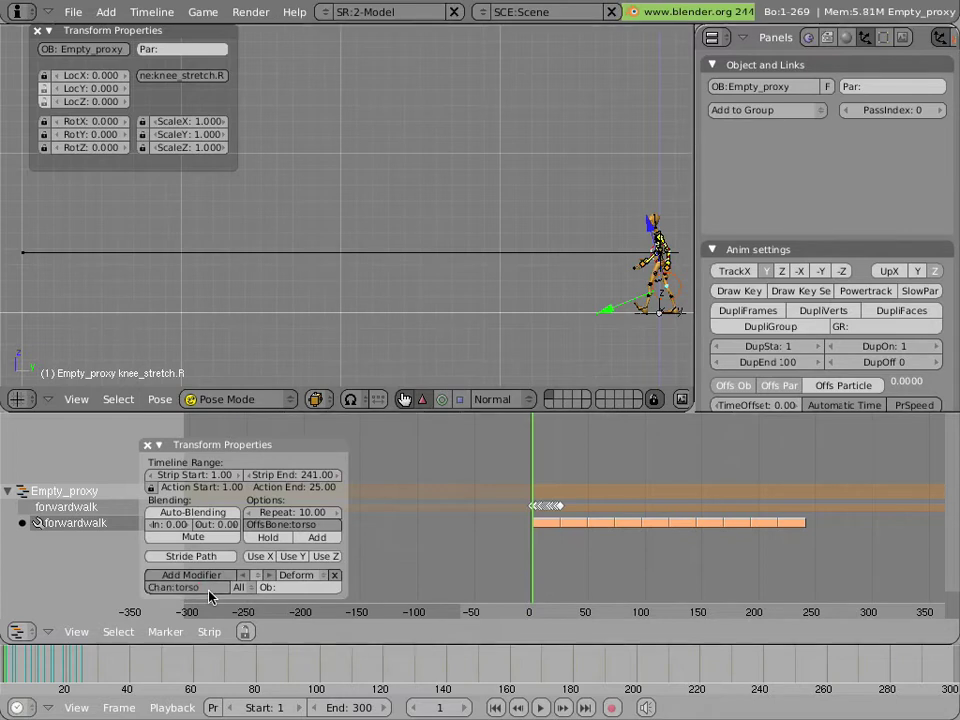
- Assign Curve as the Deform modifier's object and scrub to frame 38 to check how the character follows the path
{"action": "right_click", "coordinate": [437, 259]}
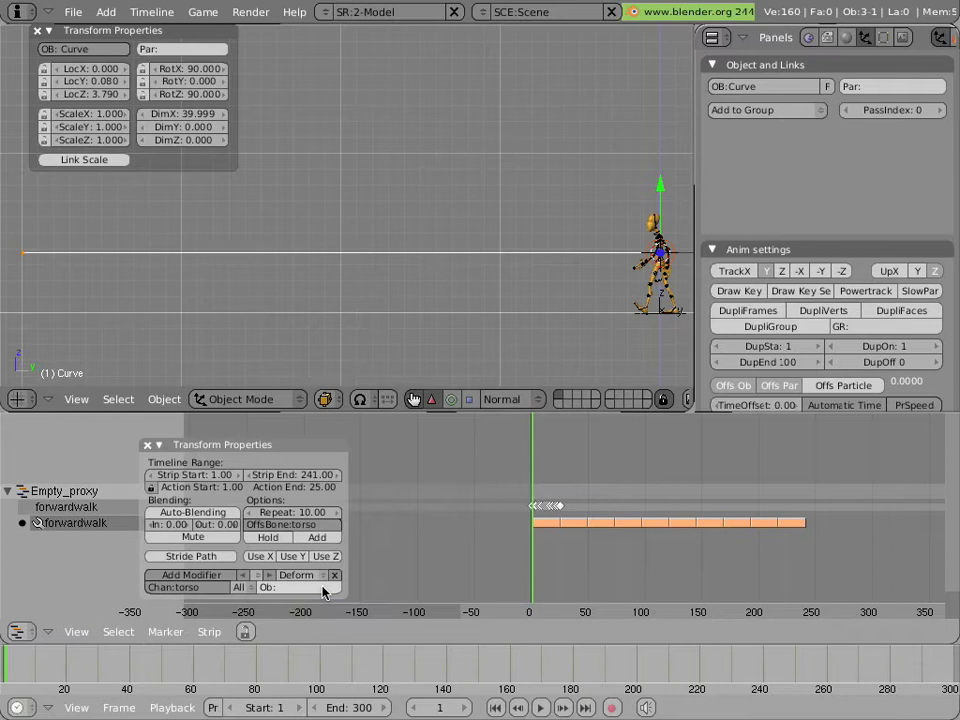
{"action": "type", "text": "Curve"}
{"action": "left_click_drag", "start_coordinate": [536, 478], "coordinate": [566, 475]}
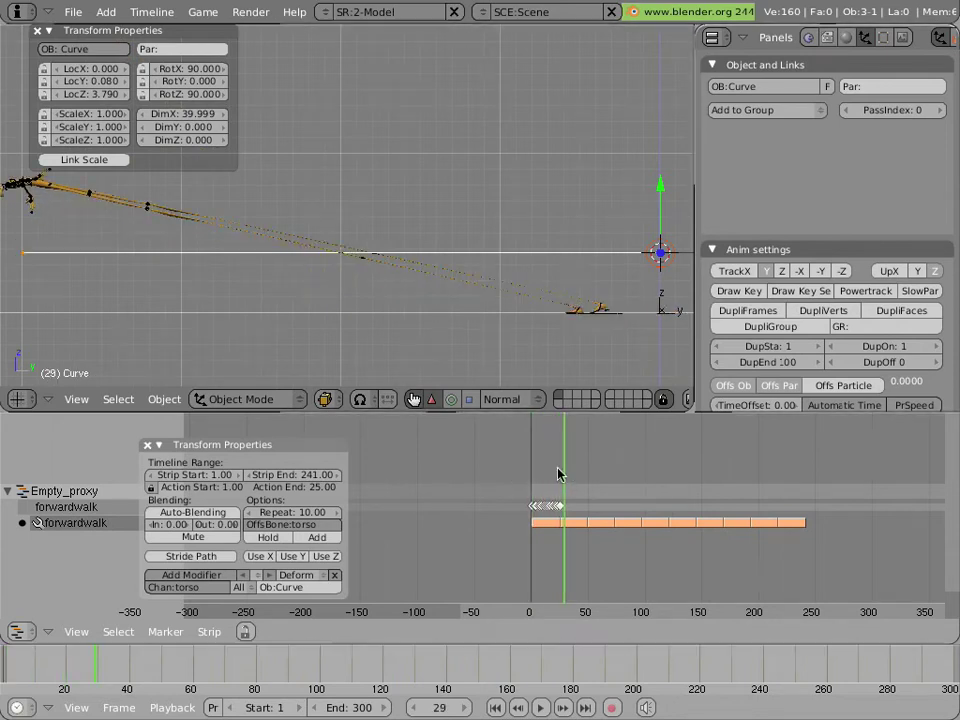
{"action": "scroll", "coordinate": [257, 249], "scroll_direction": "down", "scroll_amount": 1}
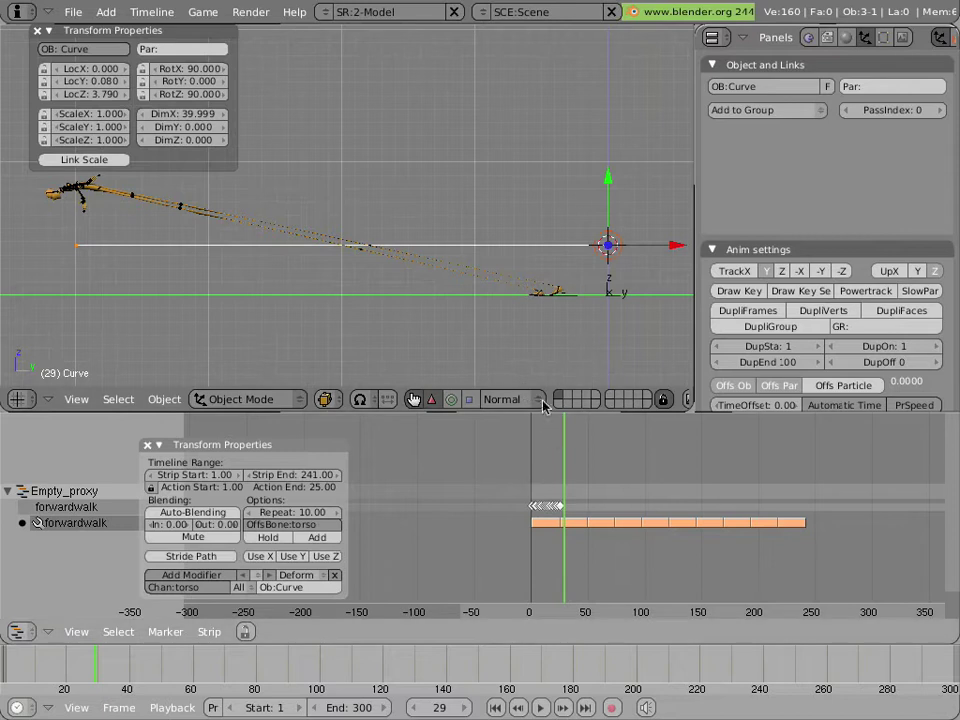
{"action": "left_click", "coordinate": [47, 30]}
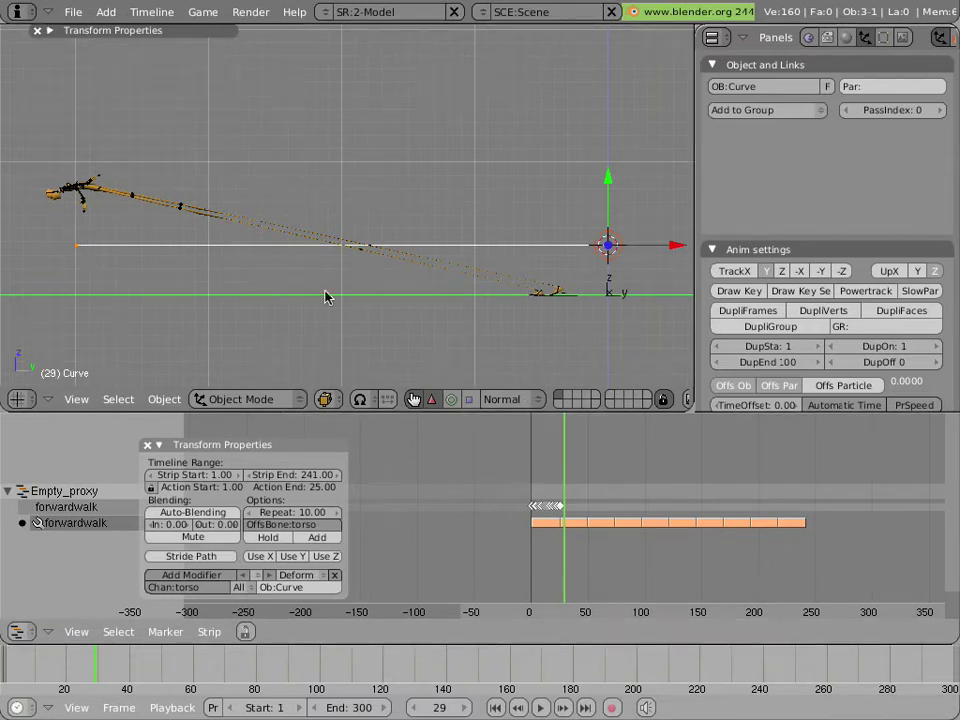
{"action": "mouse_move", "coordinate": [570, 446]}
{"action": "left_mouse_down"}
{"action": "mouse_move", "coordinate": [652, 455]}
{"action": "mouse_move", "coordinate": [542, 448]}
{"action": "mouse_move", "coordinate": [654, 454]}
{"action": "mouse_move", "coordinate": [576, 454]}
{"action": "left_mouse_up"}
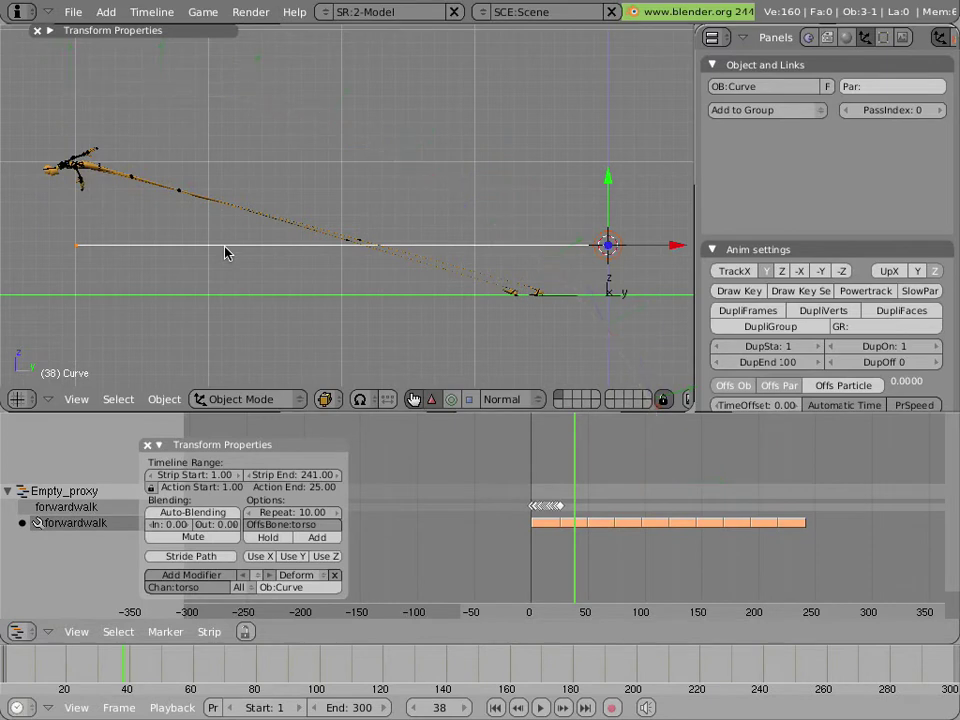
- Apply scale and rotation to the curve and scrub through the animation to frame 132
{"action": "key", "text": "ctrl+a"}
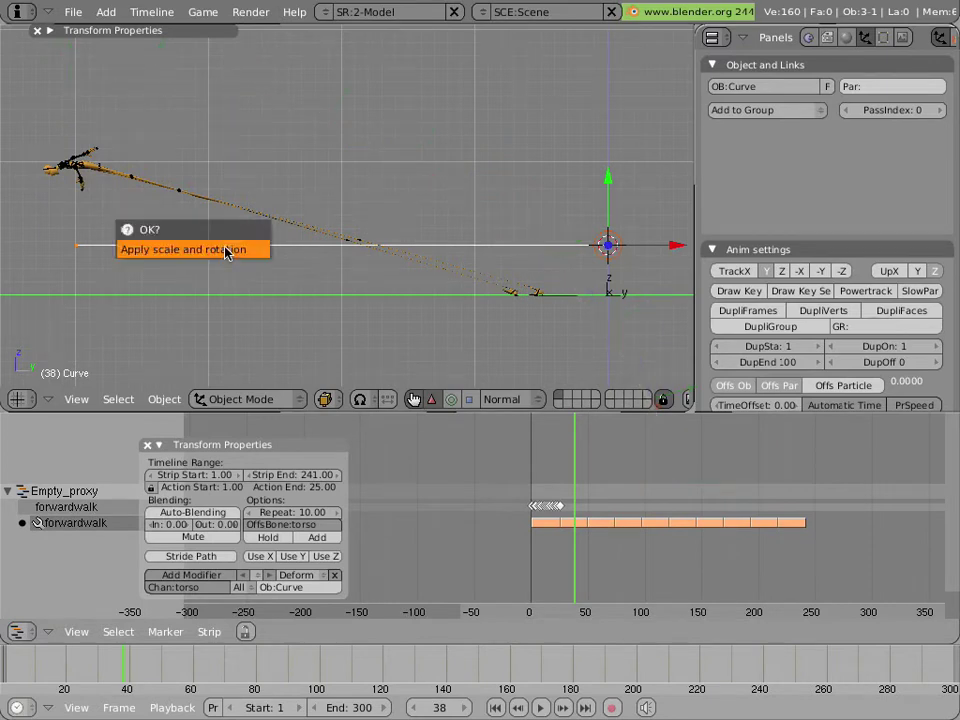
{"action": "left_click", "coordinate": [226, 252]}
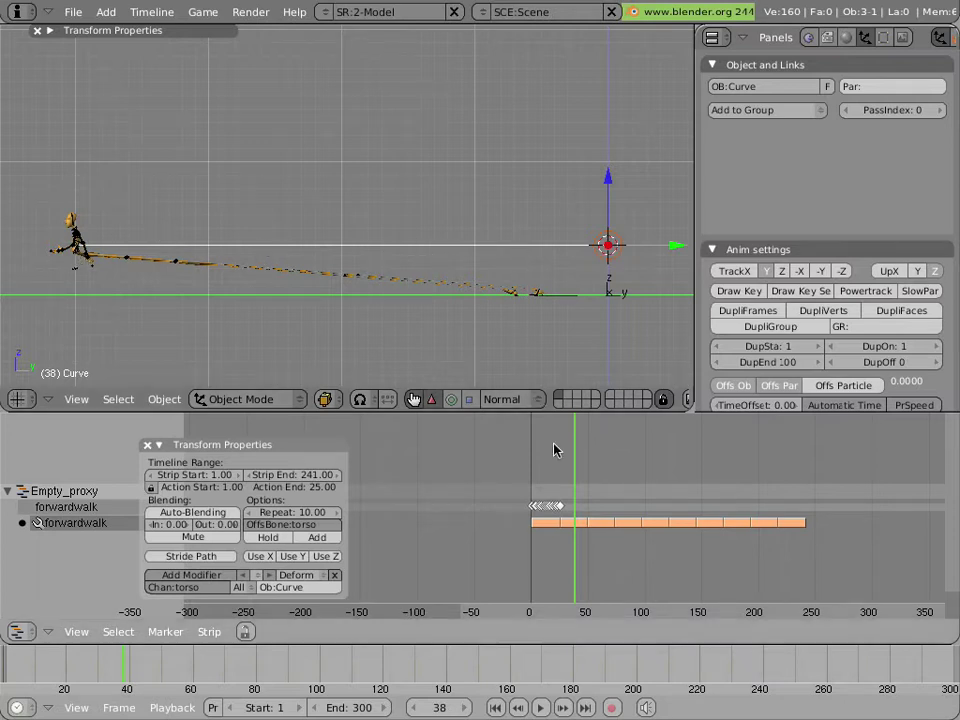
{"action": "left_click_drag", "start_coordinate": [579, 465], "coordinate": [693, 486]}
{"action": "left_click_drag", "start_coordinate": [770, 497], "coordinate": [671, 484]}
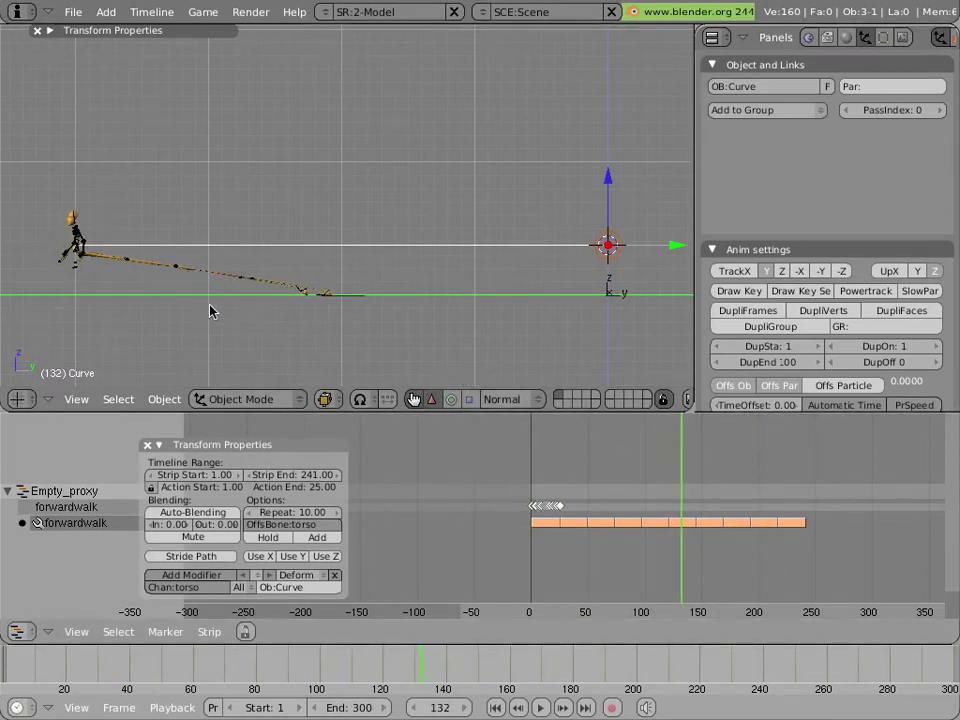
- Open the curve in Edit Mode and examine the direction arrows along the path
{"action": "scroll", "coordinate": [210, 311], "scroll_direction": "up", "scroll_amount": 2}
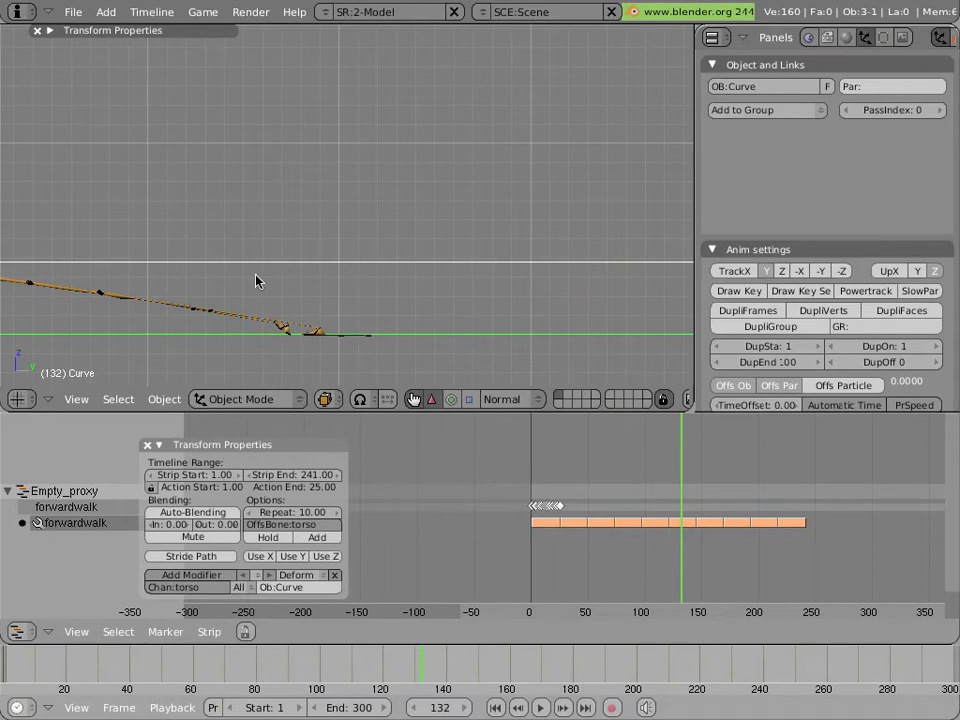
{"action": "middle_click_drag", "start_coordinate": [256, 281], "coordinate": [489, 261]}
{"action": "middle_click_drag", "start_coordinate": [431, 184], "coordinate": [378, 261]}
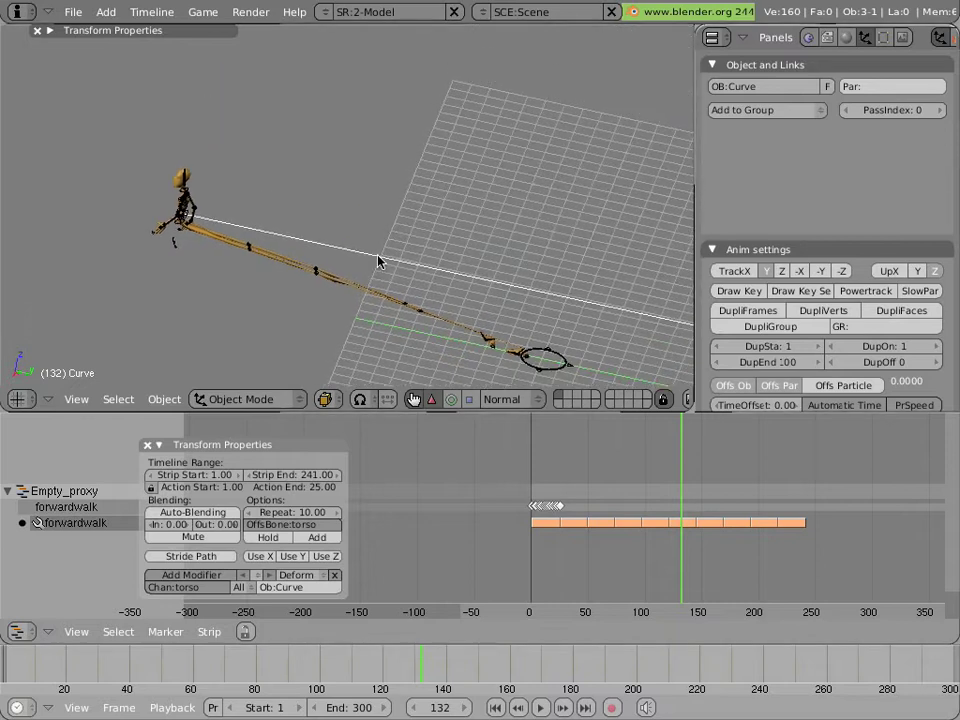
{"action": "scroll", "coordinate": [375, 267], "scroll_direction": "up", "scroll_amount": 3}
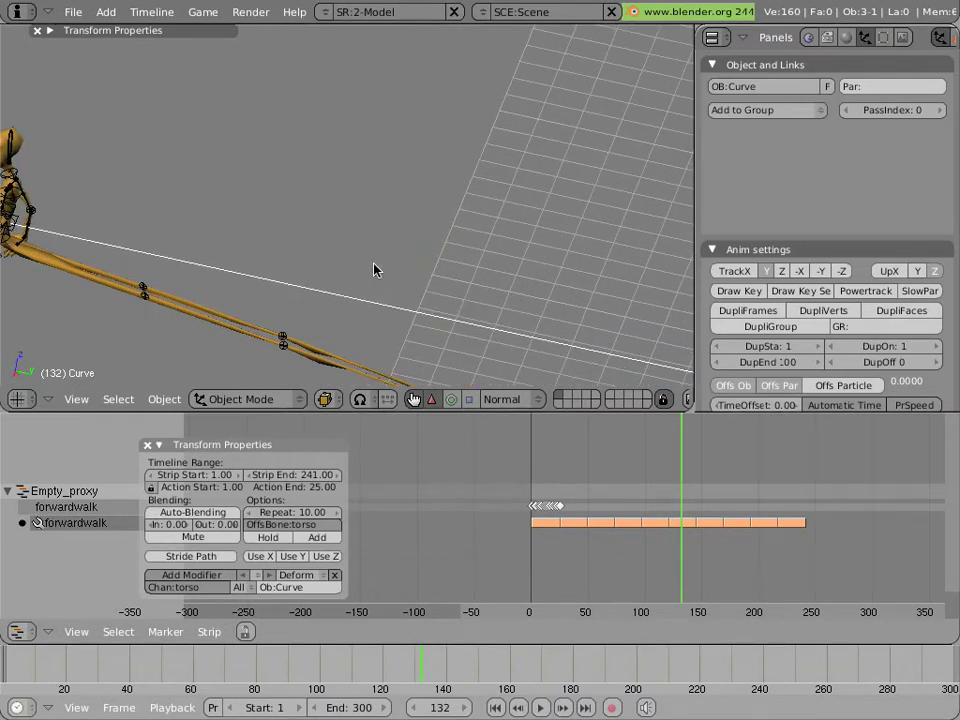
{"action": "key", "text": "Tab"}
{"action": "scroll", "coordinate": [331, 292], "scroll_direction": "up", "scroll_amount": 2}
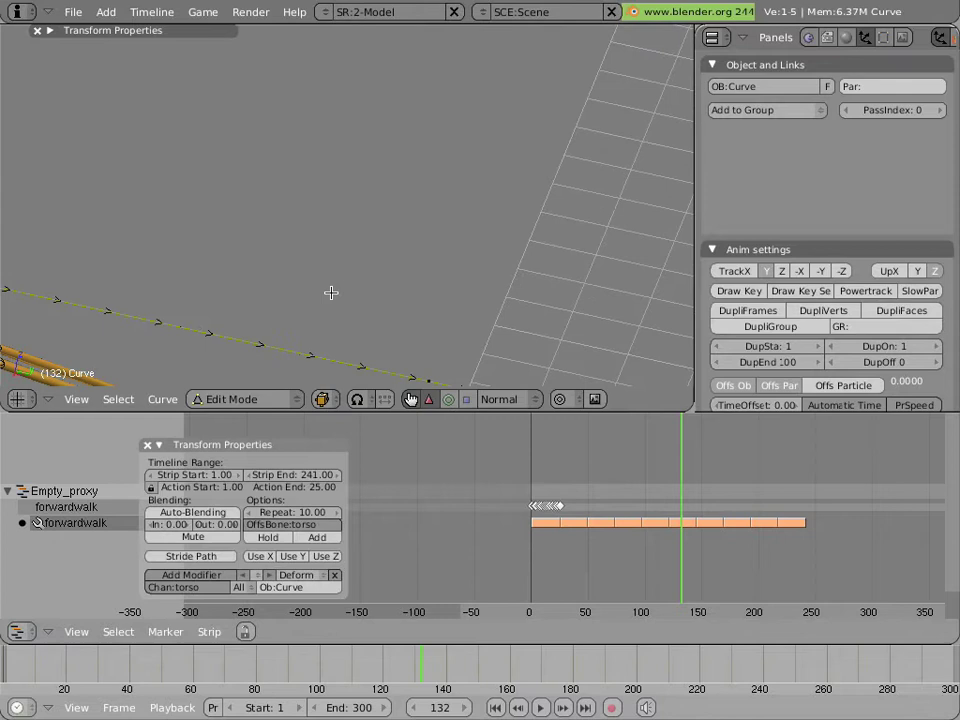
{"action": "middle_click_drag", "start_coordinate": [320, 311], "coordinate": [352, 272]}
{"action": "scroll", "coordinate": [345, 275], "scroll_direction": "down", "scroll_amount": 1}
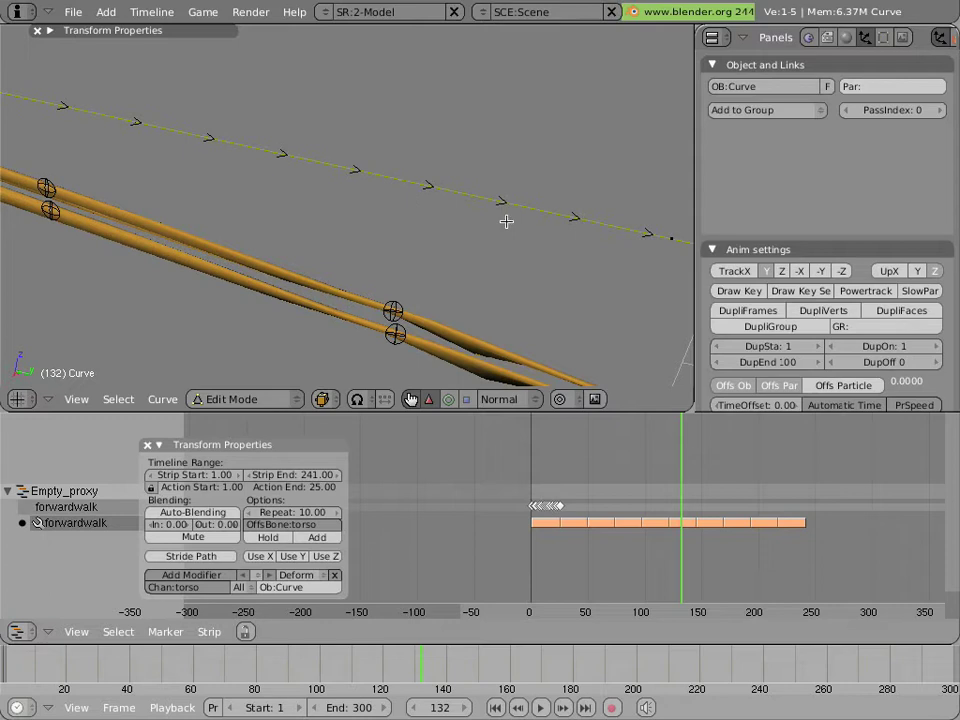
{"action": "scroll", "coordinate": [506, 221], "scroll_direction": "down", "scroll_amount": 3}
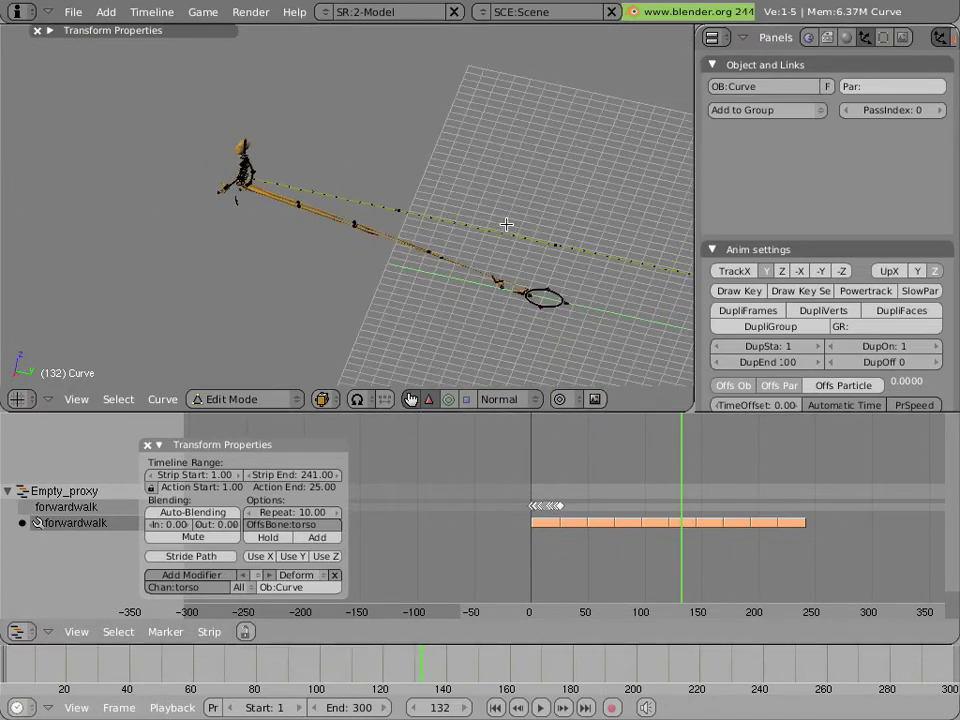
{"action": "scroll", "coordinate": [506, 224], "scroll_direction": "up", "scroll_amount": 5}
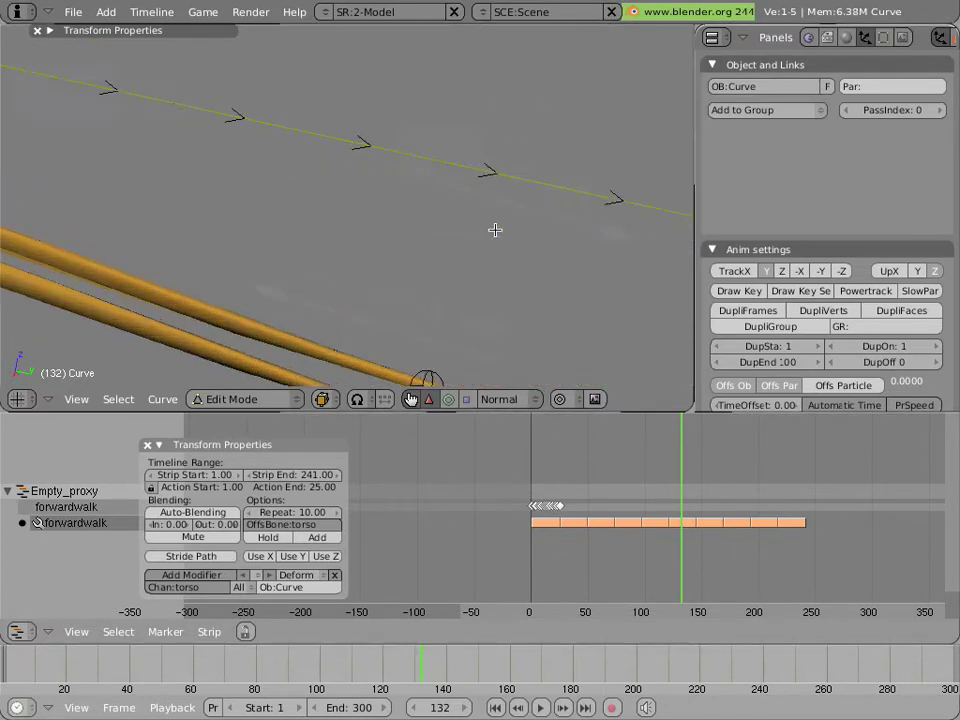
- Select all of the path's points and switch the curve's direction
{"action": "scroll", "coordinate": [495, 230], "scroll_direction": "down", "scroll_amount": 2}
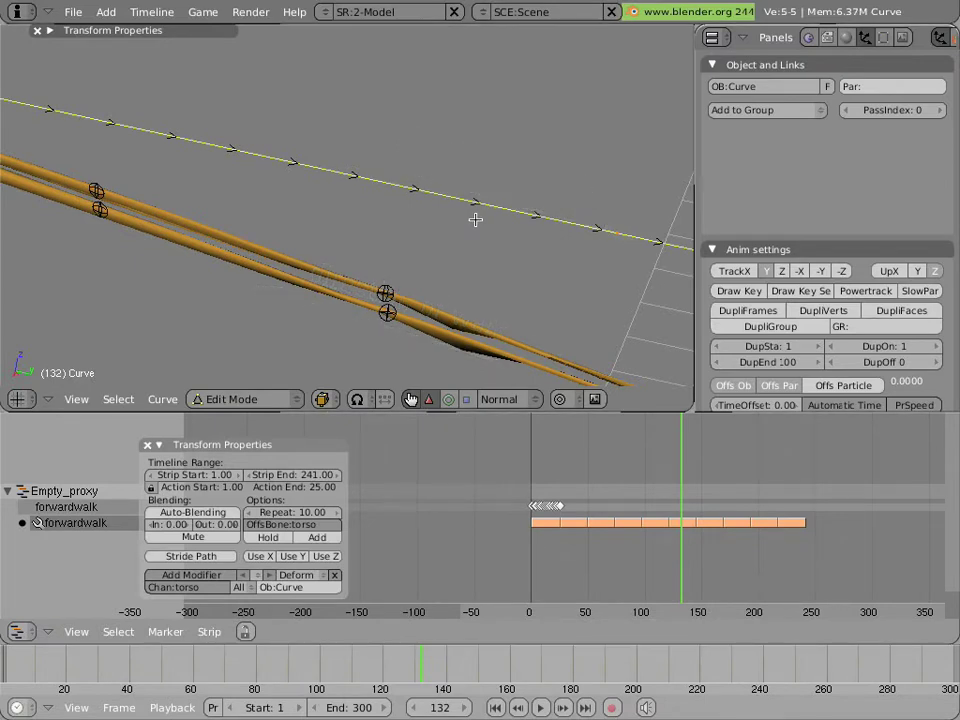
{"action": "key", "text": "w"}
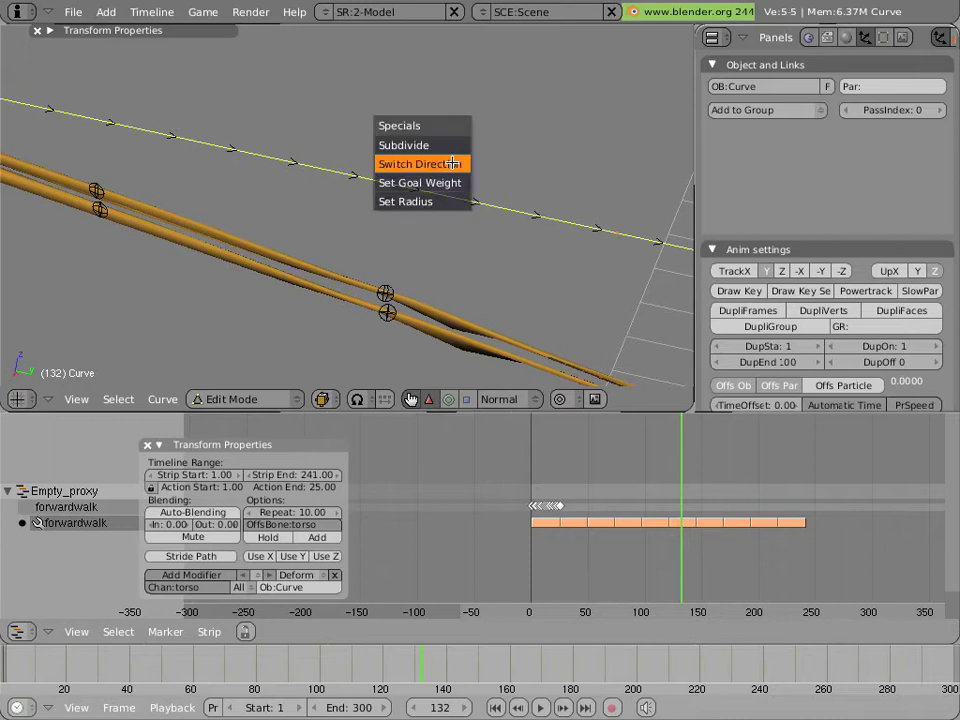
{"action": "left_click", "coordinate": [452, 163]}
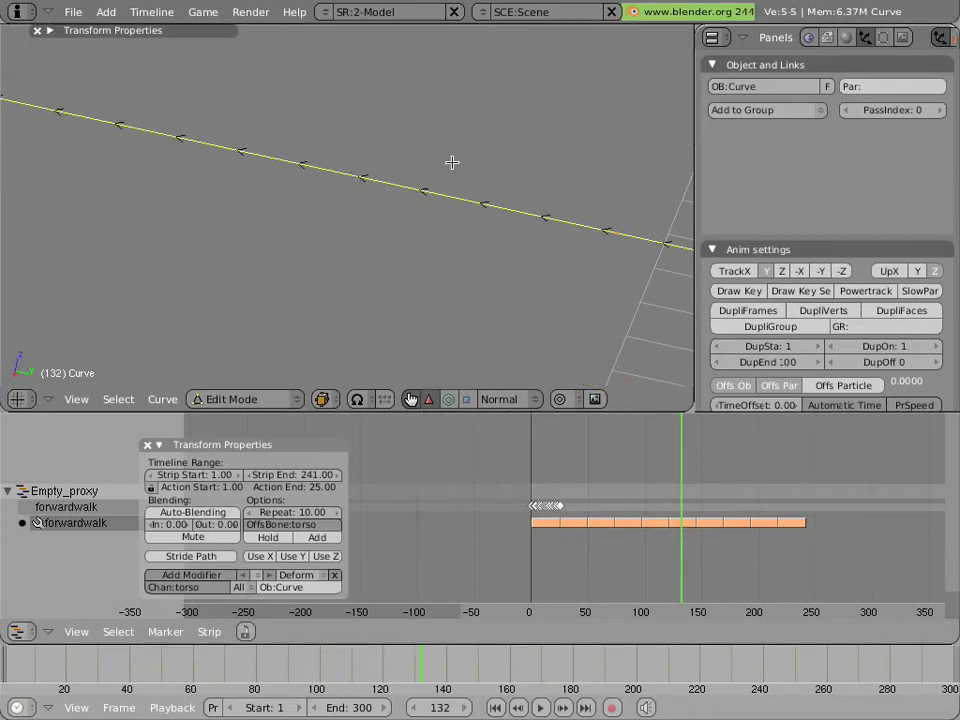
{"action": "scroll", "coordinate": [510, 222], "scroll_direction": "up", "scroll_amount": 3}
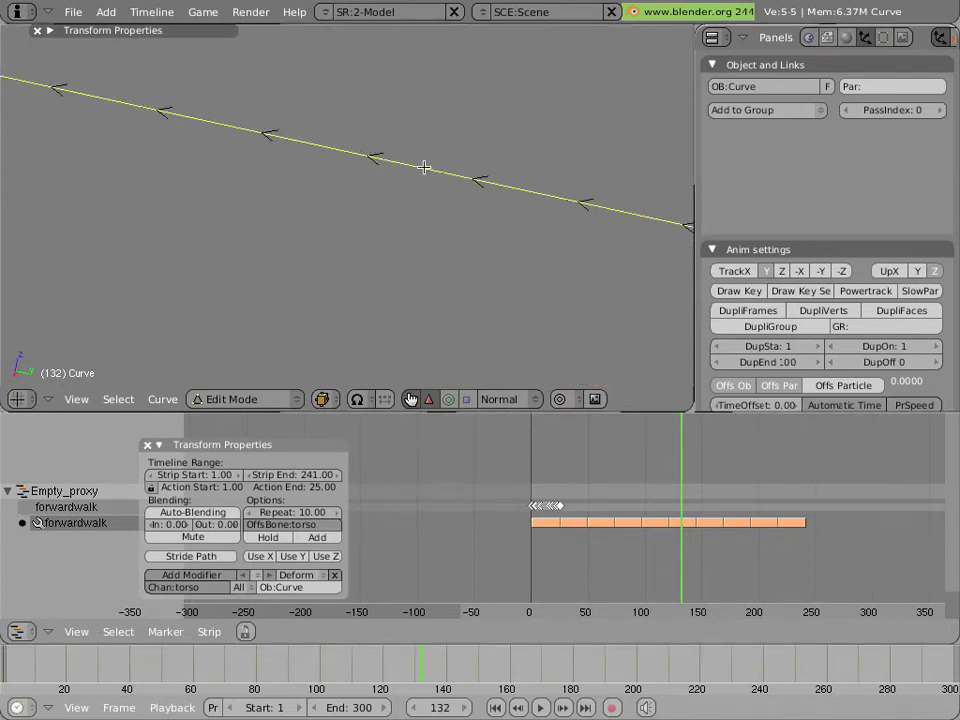
{"action": "scroll", "coordinate": [493, 199], "scroll_direction": "up", "scroll_amount": 5}
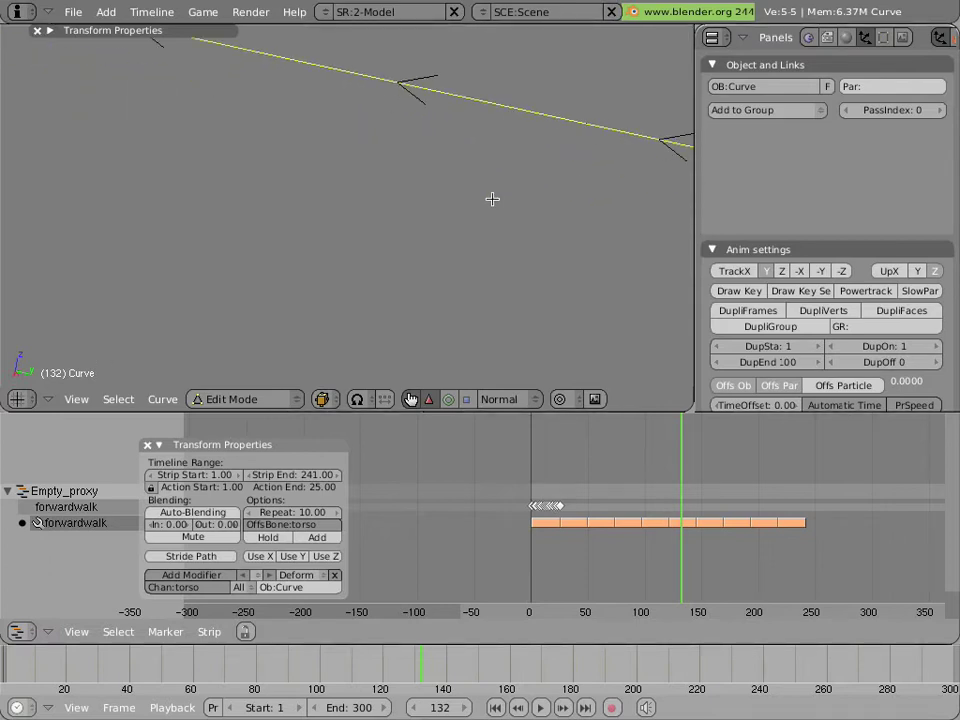
{"action": "scroll", "coordinate": [492, 199], "scroll_direction": "down", "scroll_amount": 6}
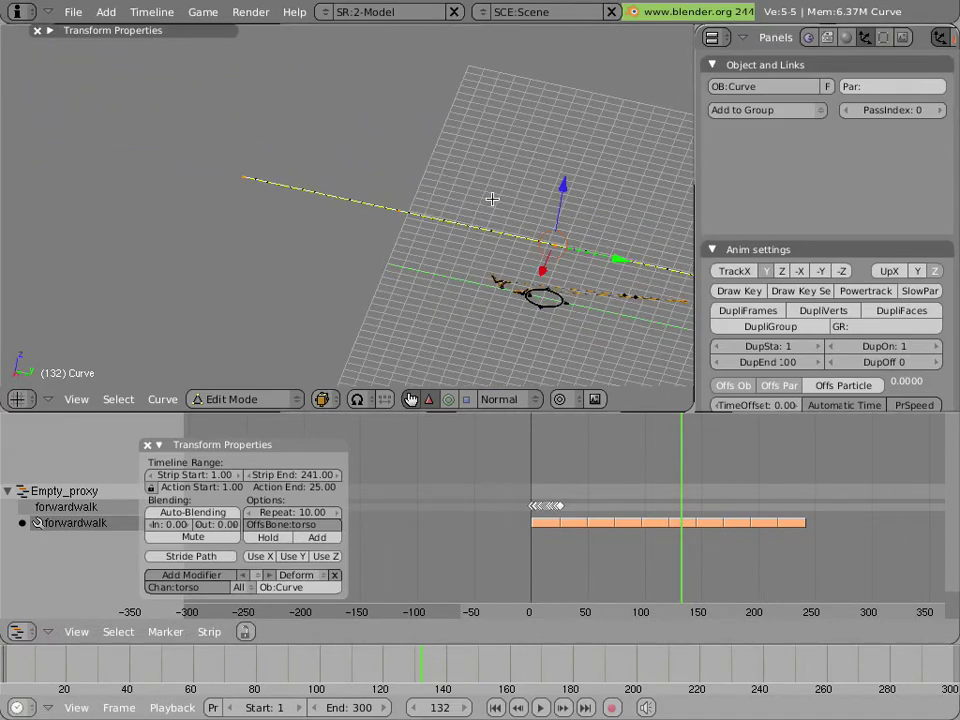
{"action": "scroll", "coordinate": [492, 199], "scroll_direction": "down", "scroll_amount": 4}
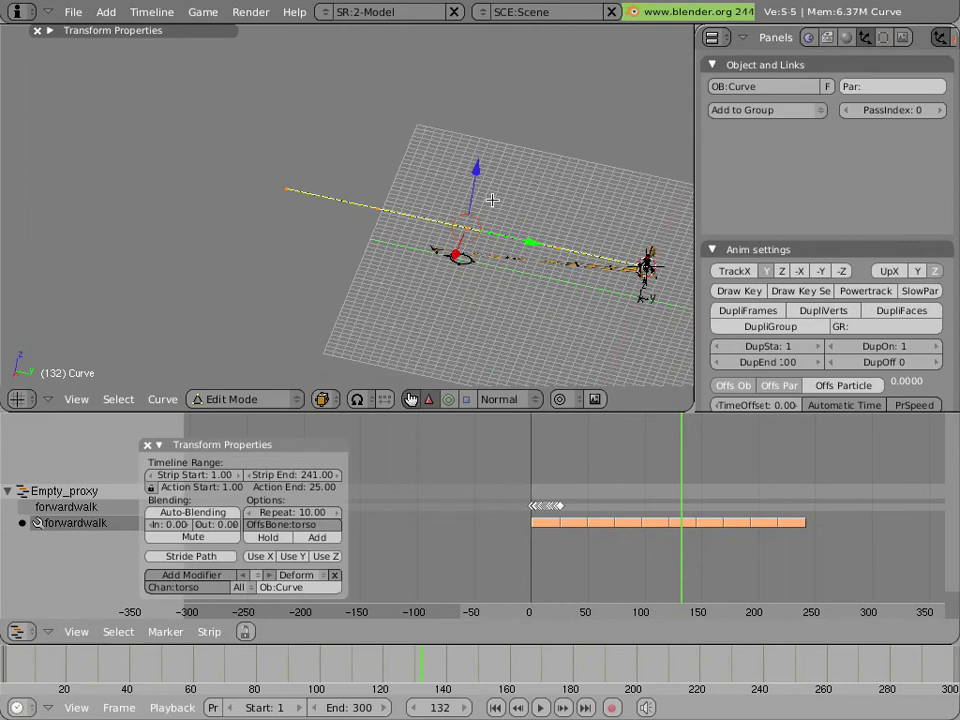
- Leave Edit Mode on the curve and scrub the animation back to frame 41
{"action": "key", "text": "Tab"}
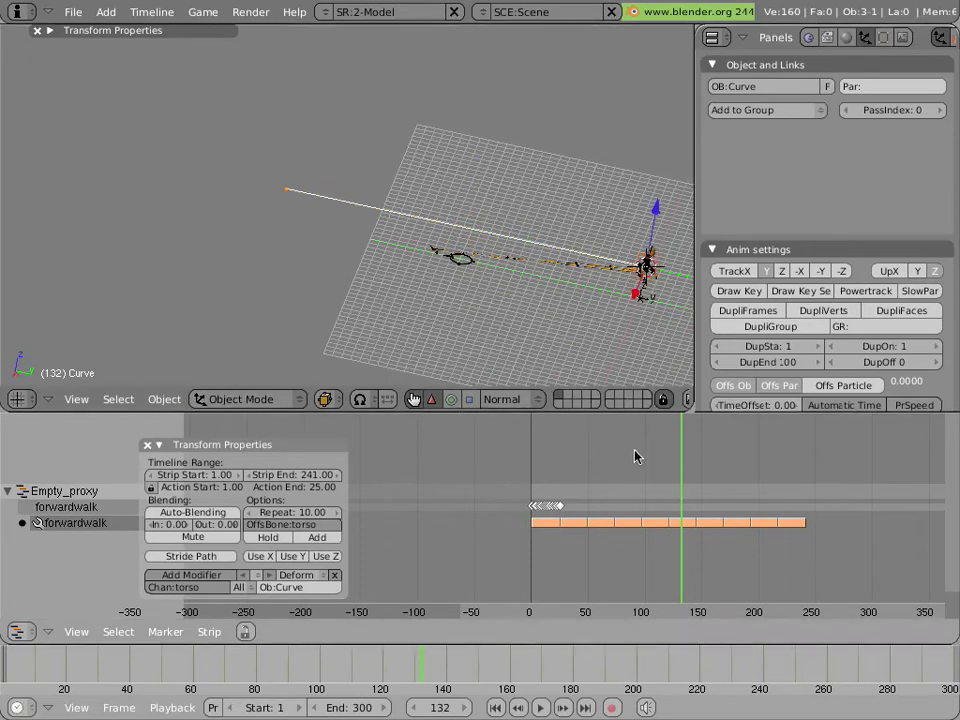
{"action": "left_click_drag", "start_coordinate": [668, 466], "coordinate": [581, 446]}
{"action": "scroll", "coordinate": [562, 310], "scroll_direction": "up", "scroll_amount": 3}
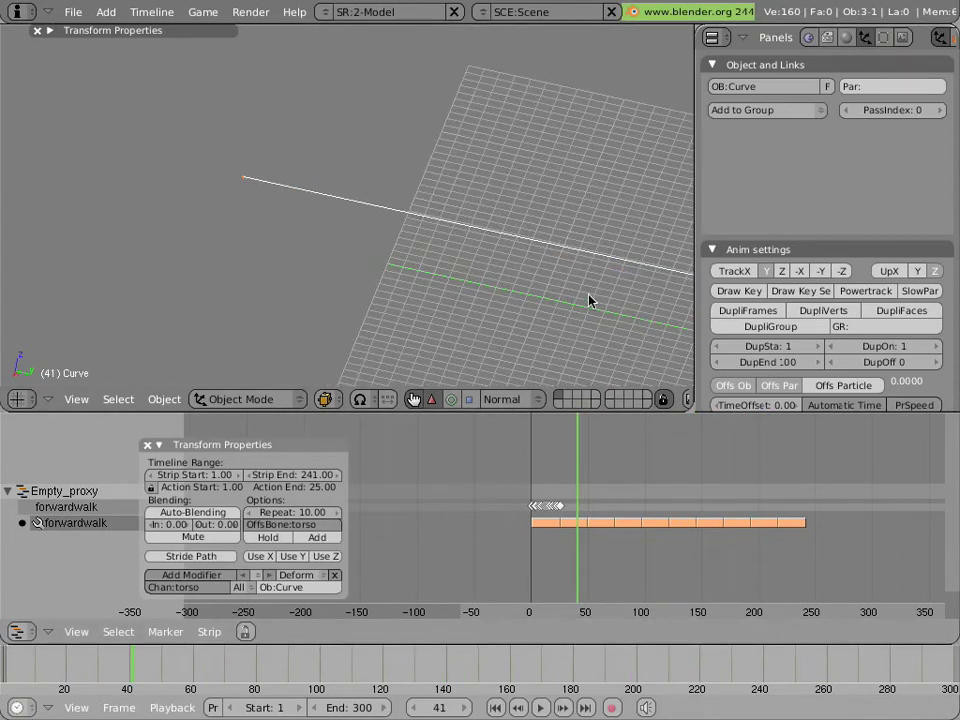
- Select the character's armature Empty_proxy and switch it from Pose Mode to Object Mode
{"action": "scroll", "coordinate": [589, 301], "scroll_direction": "down", "scroll_amount": 3}
{"action": "middle_click_drag", "start_coordinate": [266, 249], "coordinate": [290, 303]}
{"action": "right_click", "coordinate": [405, 365]}
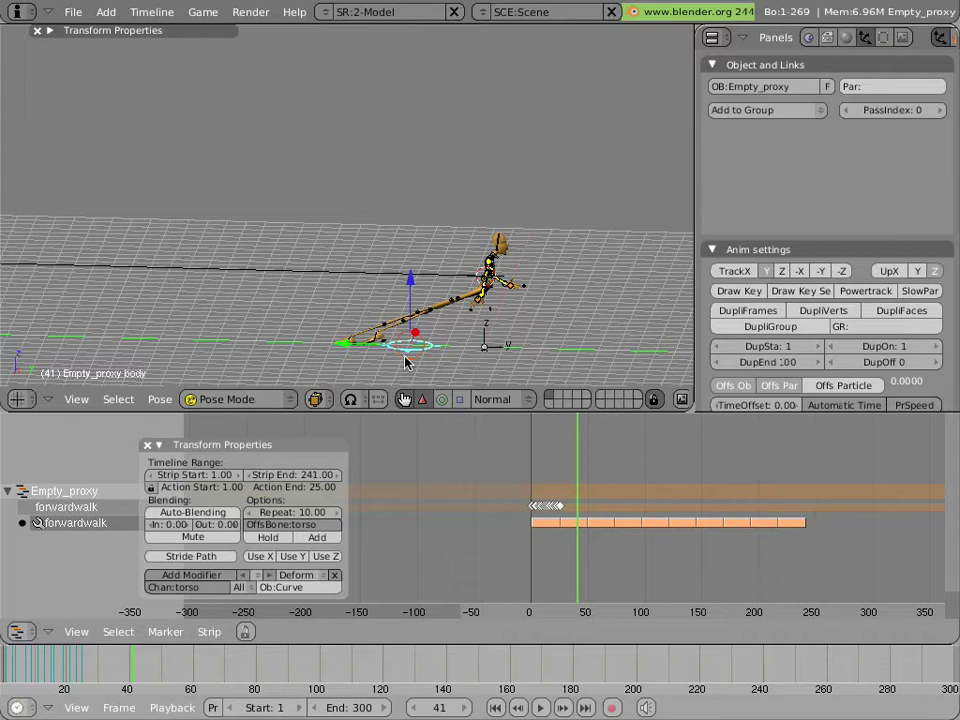
{"action": "key", "text": "ctrl+Tab"}
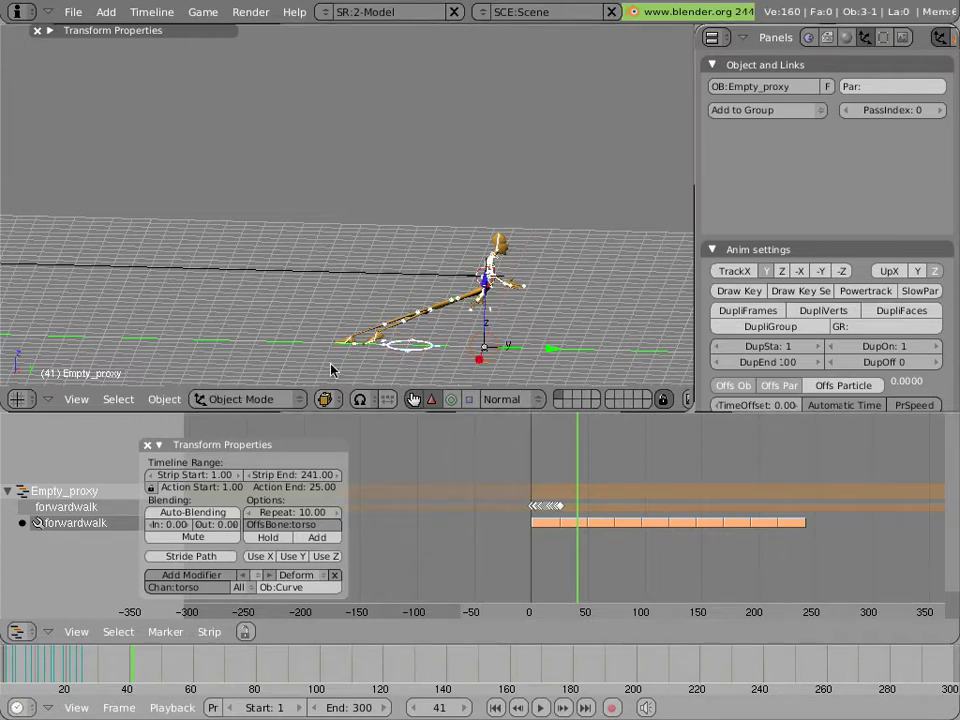
{"action": "left_click", "coordinate": [265, 399]}
{"action": "left_click", "coordinate": [261, 386]}
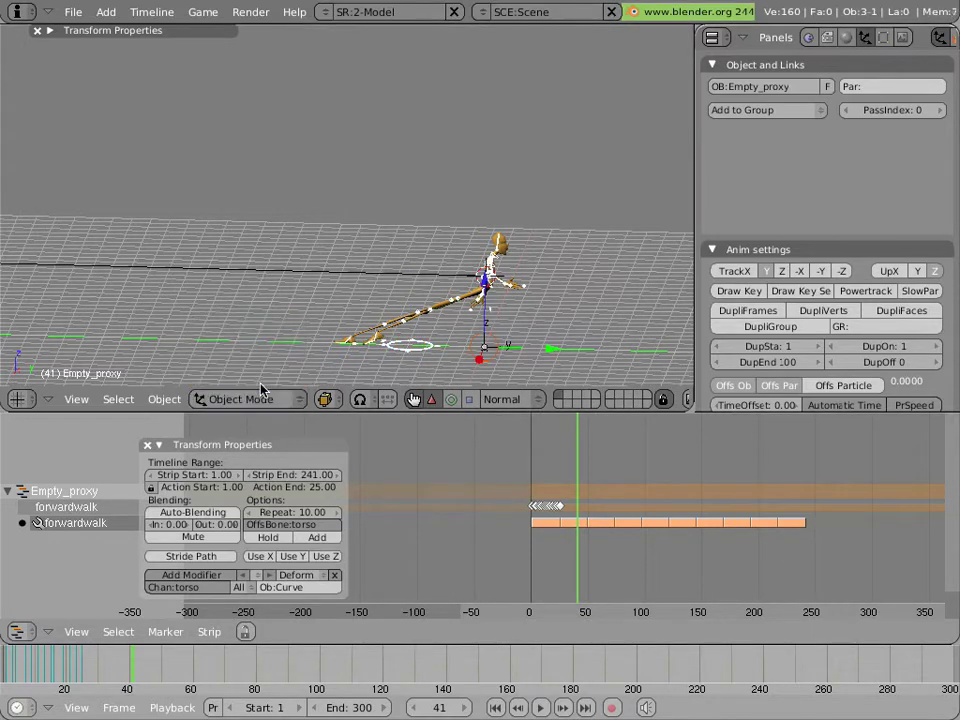
- Set the tracking axis of Empty_proxy to -Y in its animation settings
{"action": "scroll", "coordinate": [540, 300], "scroll_direction": "up", "scroll_amount": 1}
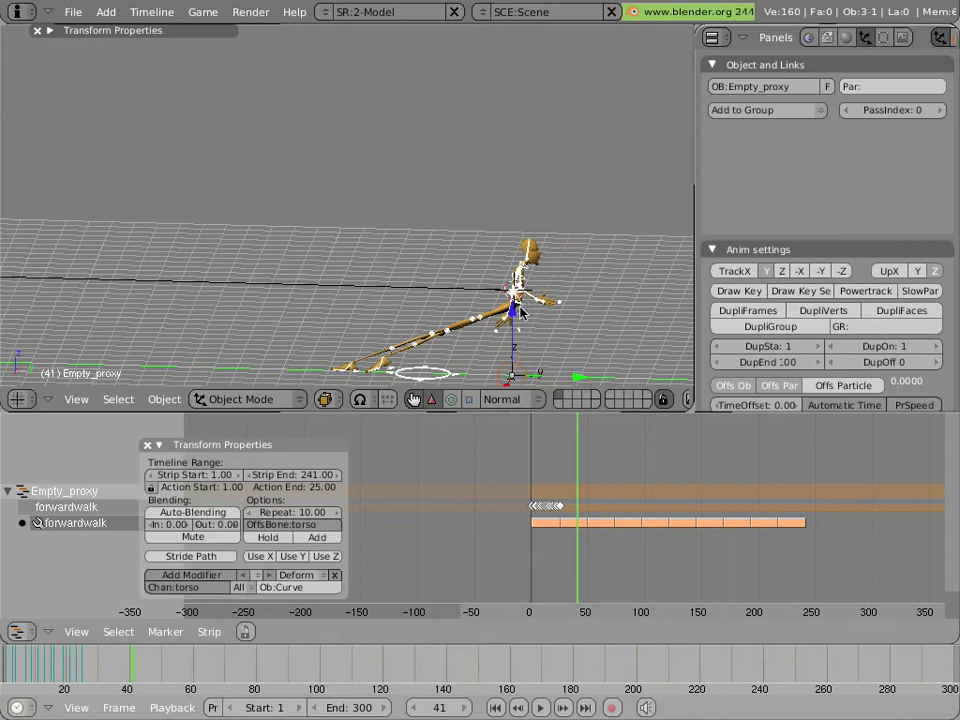
{"action": "middle_click_drag", "start_coordinate": [512, 318], "coordinate": [552, 317]}
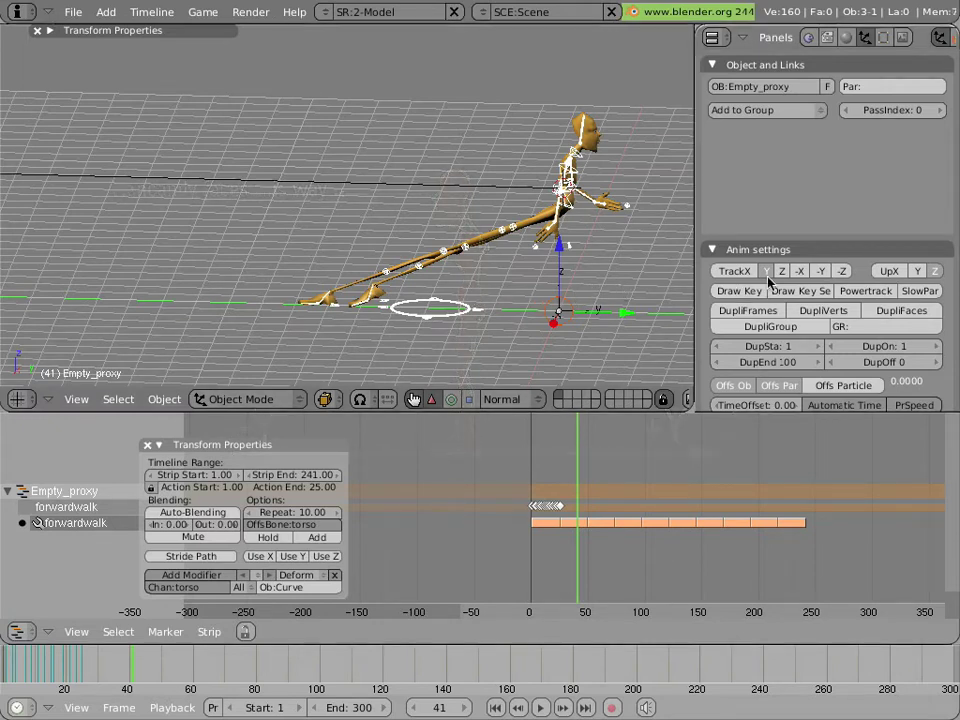
{"action": "left_click", "coordinate": [828, 275]}
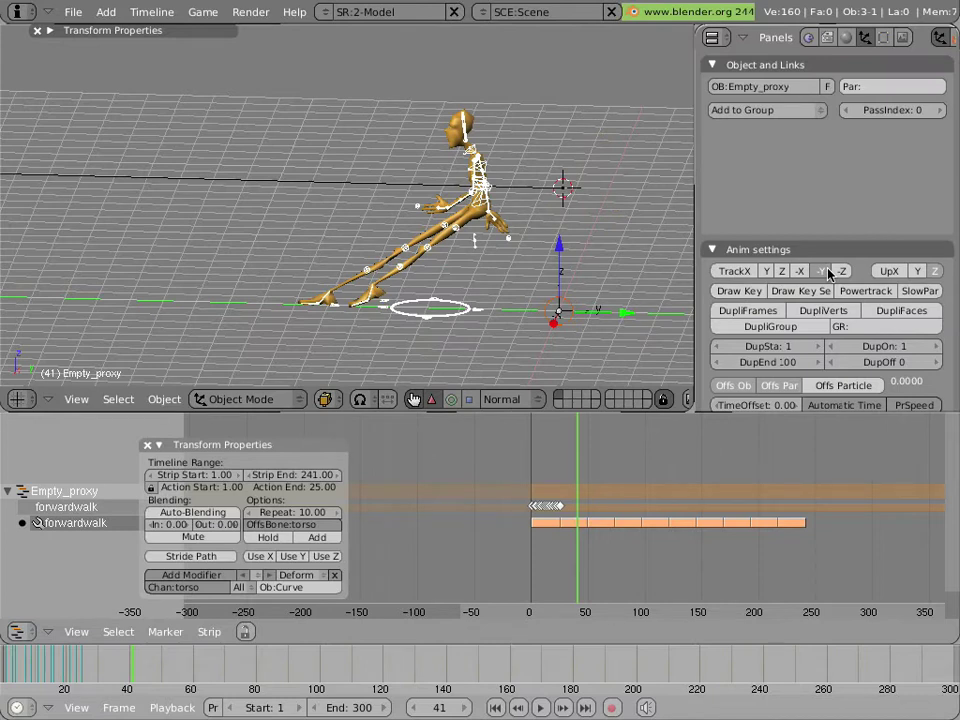
- Rewind the animation to frame 1, play the character's walk along the path, and return to frame 1
{"action": "scroll", "coordinate": [401, 300], "scroll_direction": "down", "scroll_amount": 1}
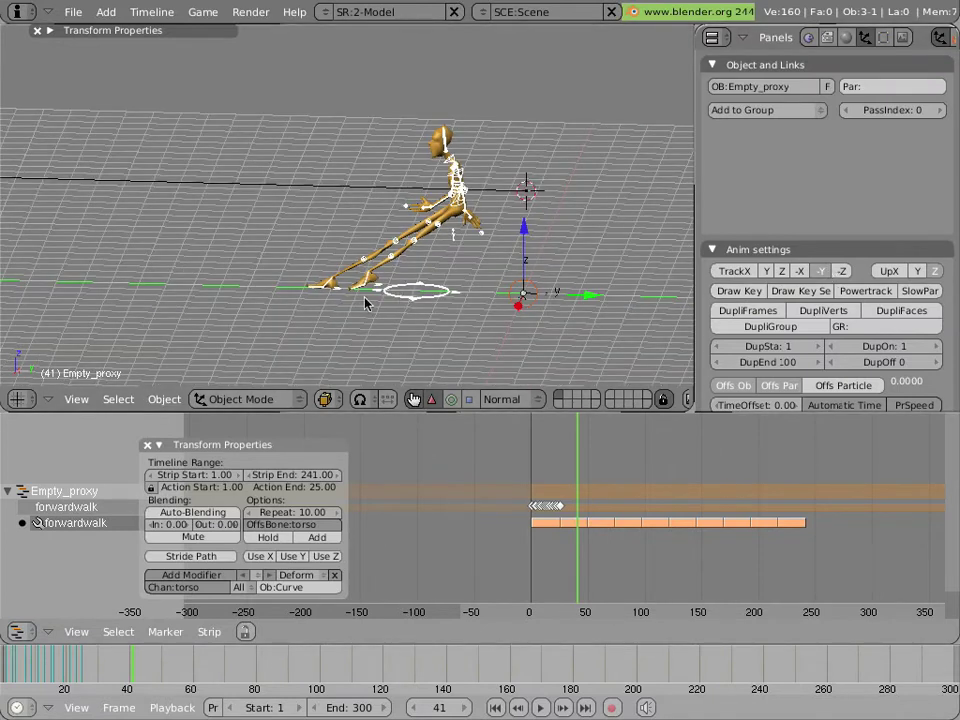
{"action": "middle_click_drag", "start_coordinate": [356, 305], "coordinate": [512, 326], "text": "shift"}
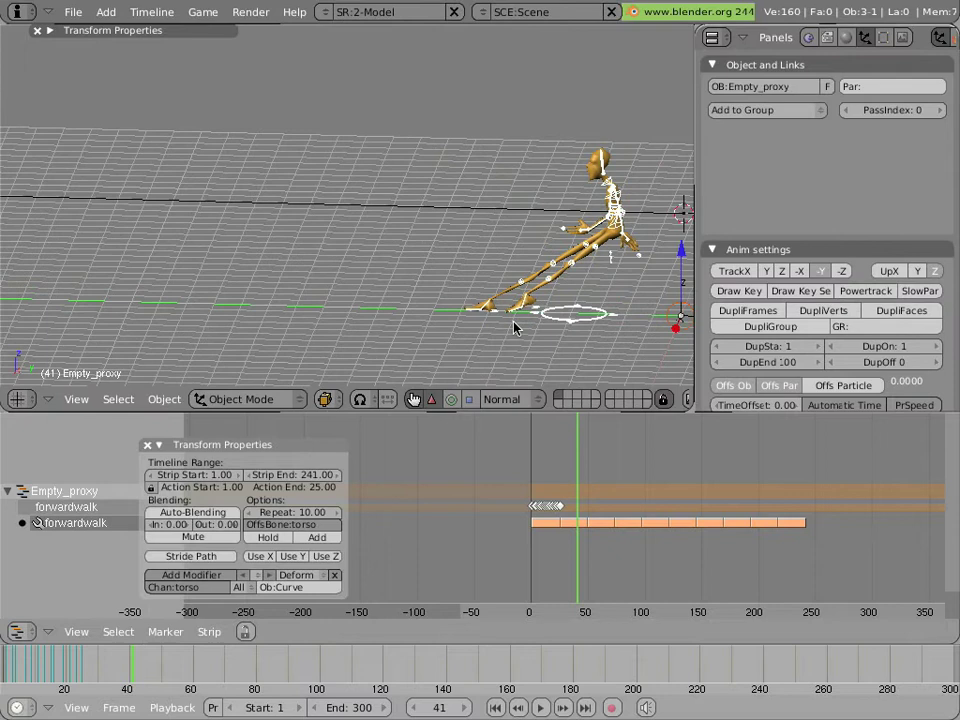
{"action": "scroll", "coordinate": [513, 326], "scroll_direction": "down", "scroll_amount": 2}
{"action": "middle_click_drag", "start_coordinate": [376, 301], "coordinate": [514, 334]}
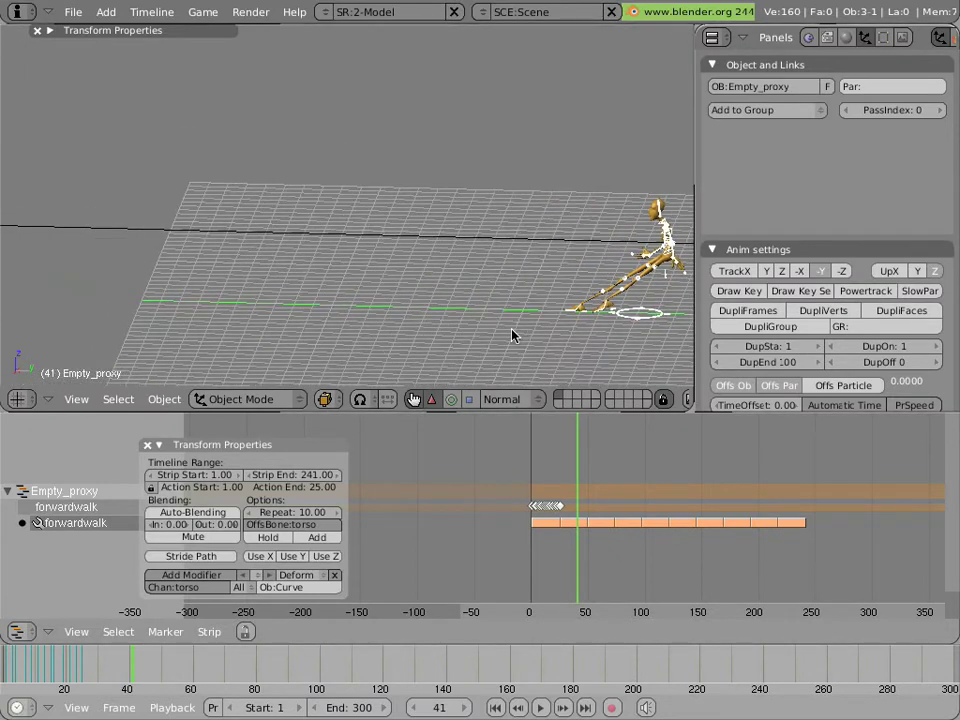
{"action": "scroll", "coordinate": [514, 334], "scroll_direction": "down", "scroll_amount": 2}
{"action": "key", "text": "Left"}
{"action": "key", "text": "Left"}
{"action": "key", "text": "Left"}
{"action": "key", "text": "Left"}
{"action": "key", "text": "Left"}
{"action": "key", "text": "Left"}
{"action": "key", "text": "Left"}
{"action": "key", "text": "Left"}
{"action": "key", "text": "Left"}
{"action": "key", "text": "Left"}
{"action": "key", "text": "Left"}
{"action": "key", "text": "Left"}
{"action": "key", "text": "Left"}
{"action": "key", "text": "Left"}
{"action": "key", "text": "Left"}
{"action": "key", "text": "Left"}
{"action": "key", "text": "Left"}
{"action": "key", "text": "Left"}
{"action": "key", "text": "Left"}
{"action": "key", "text": "Left"}
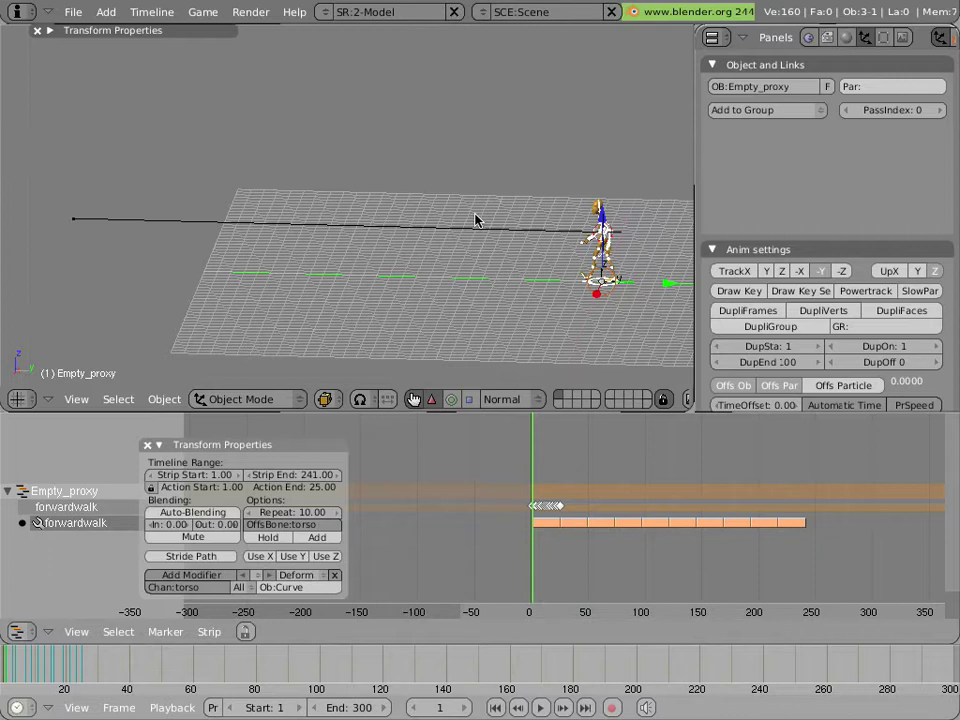
{"action": "key", "text": "alt+a"}
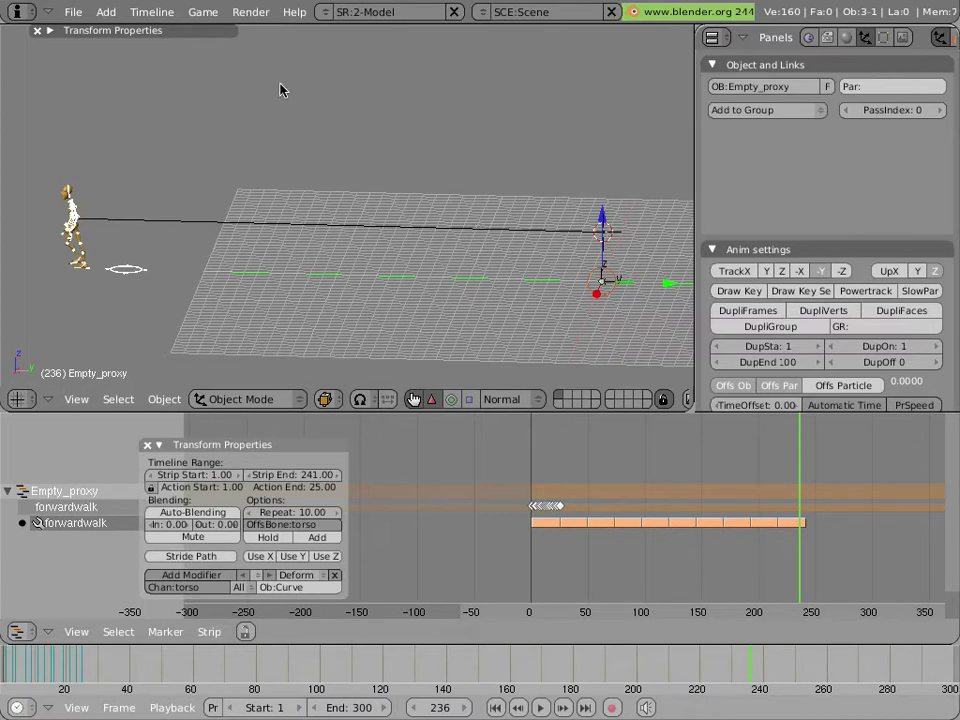
{"action": "left_click_drag", "start_coordinate": [549, 484], "coordinate": [518, 503]}
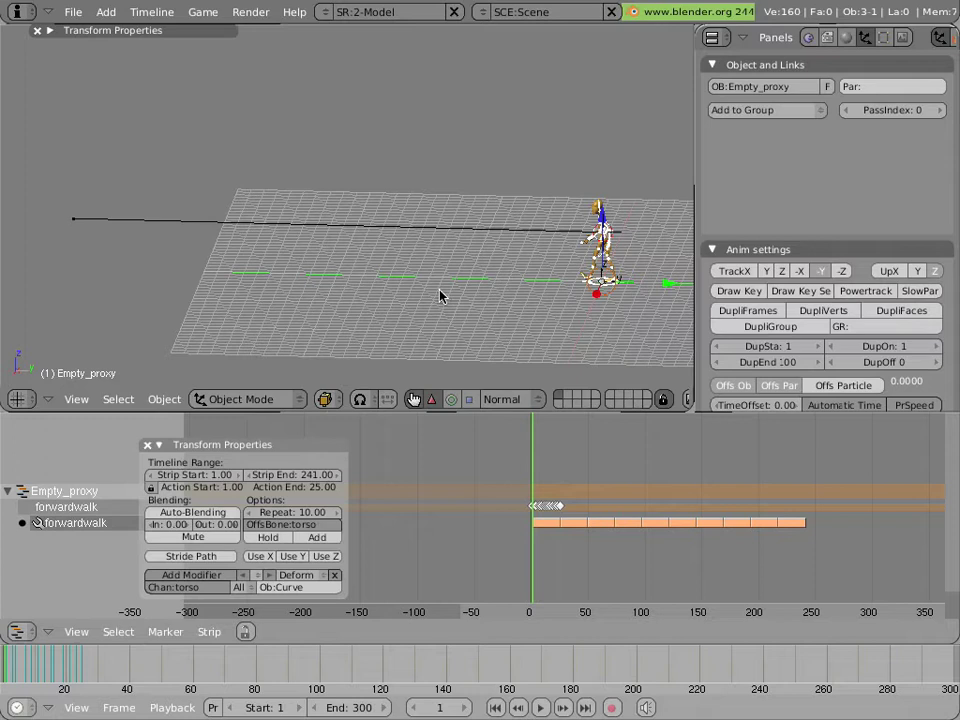
- Select the path curve, show its Path IPO in the Ipo Curve Editor, and delete the Speed curve
{"action": "right_click", "coordinate": [430, 233]}
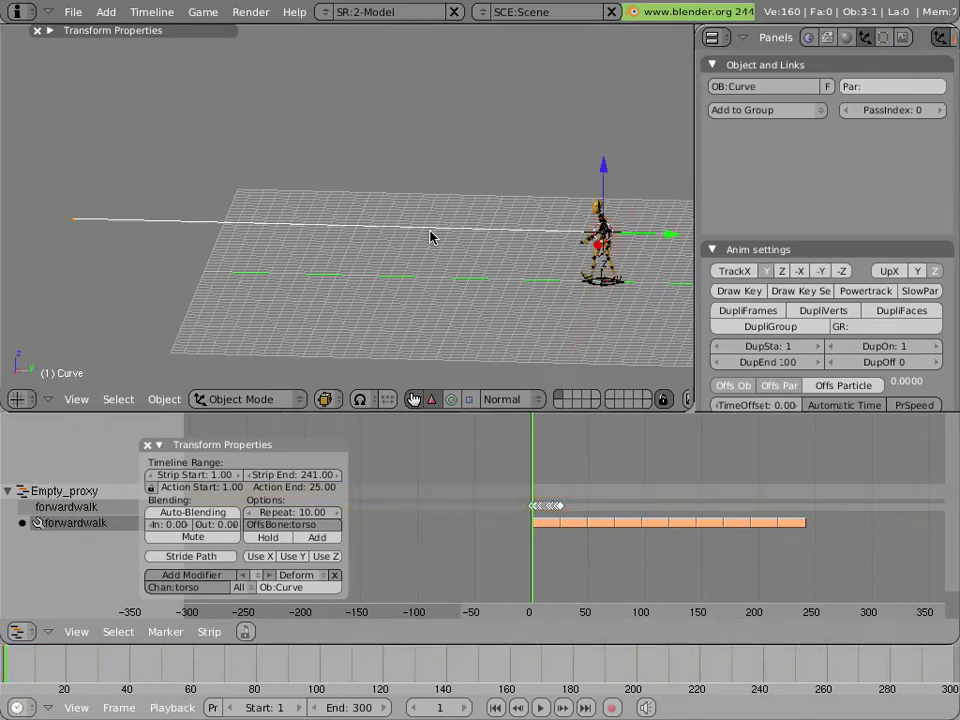
{"action": "left_click", "coordinate": [17, 632]}
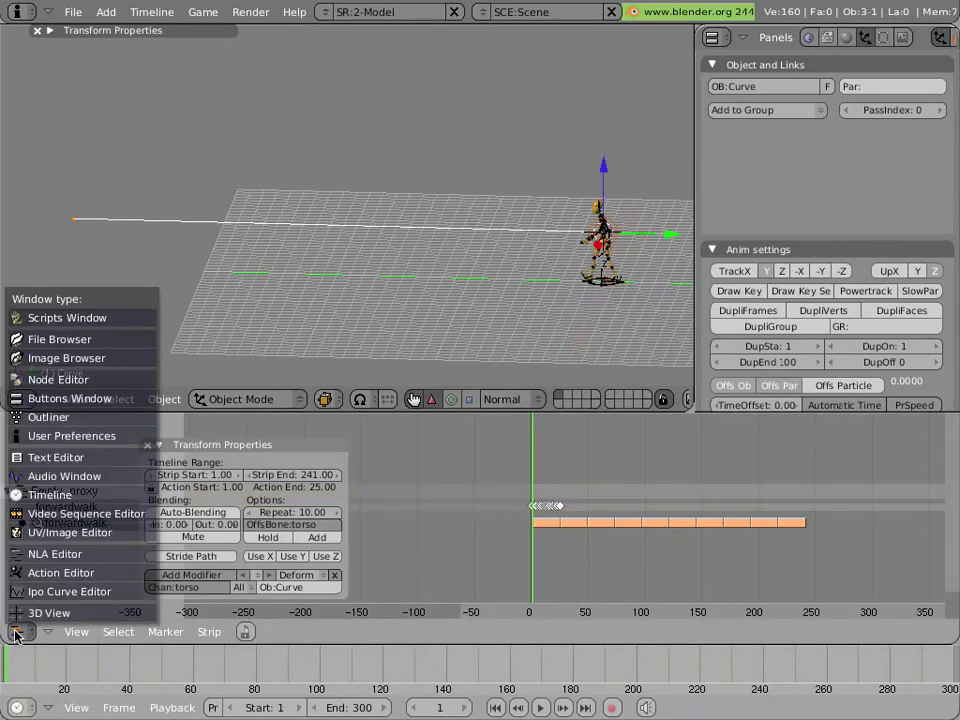
{"action": "left_click", "coordinate": [52, 591]}
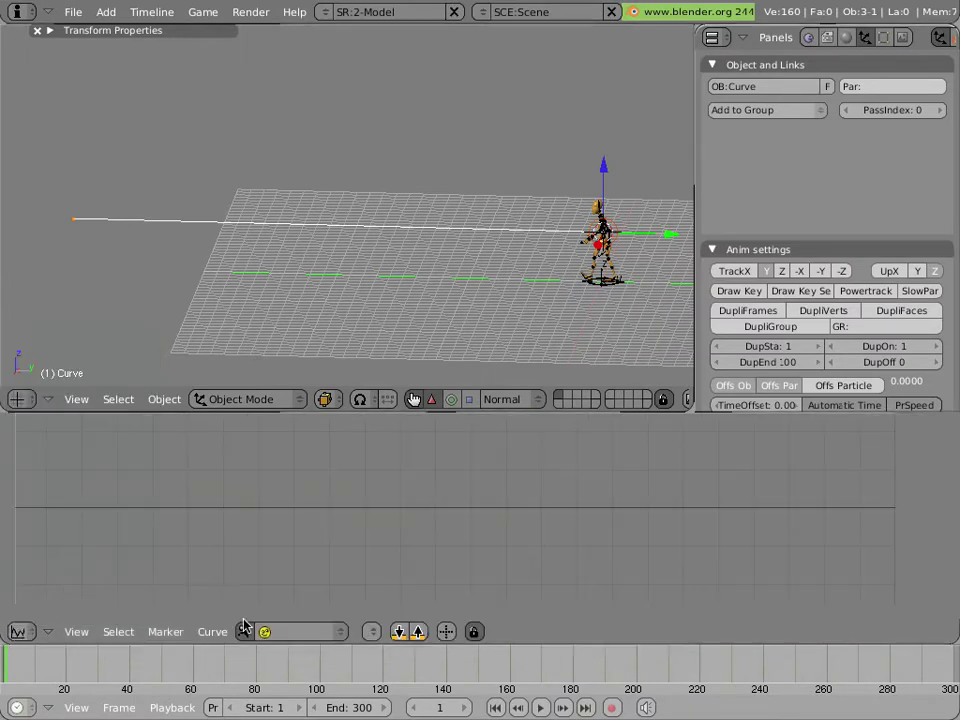
{"action": "left_click", "coordinate": [285, 632]}
{"action": "left_click", "coordinate": [285, 577]}
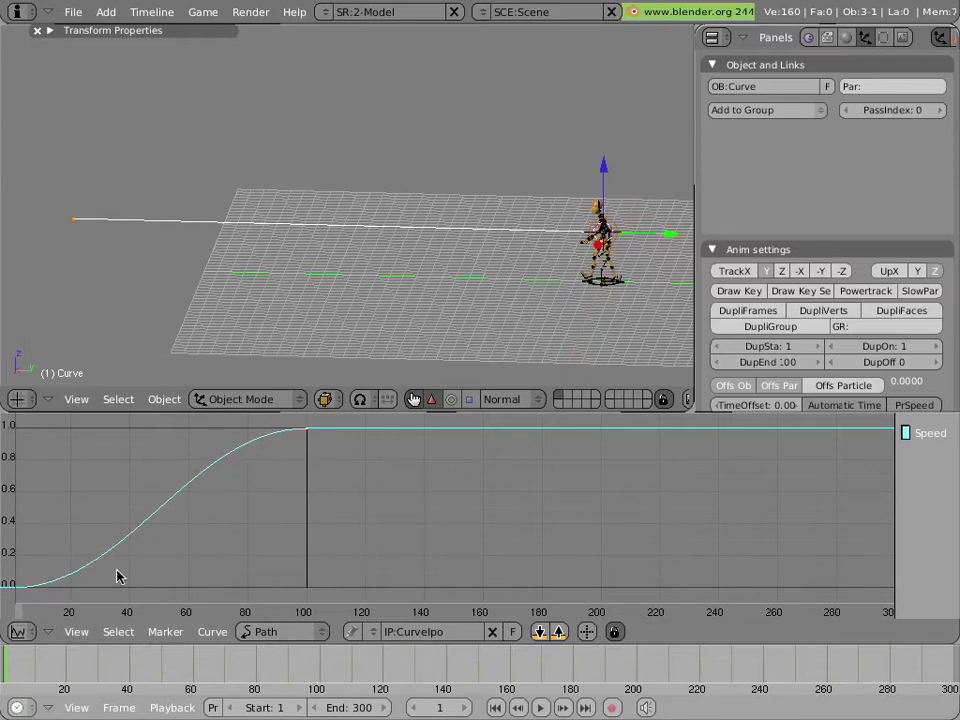
{"action": "key", "text": "x"}
{"action": "left_click", "coordinate": [210, 474]}
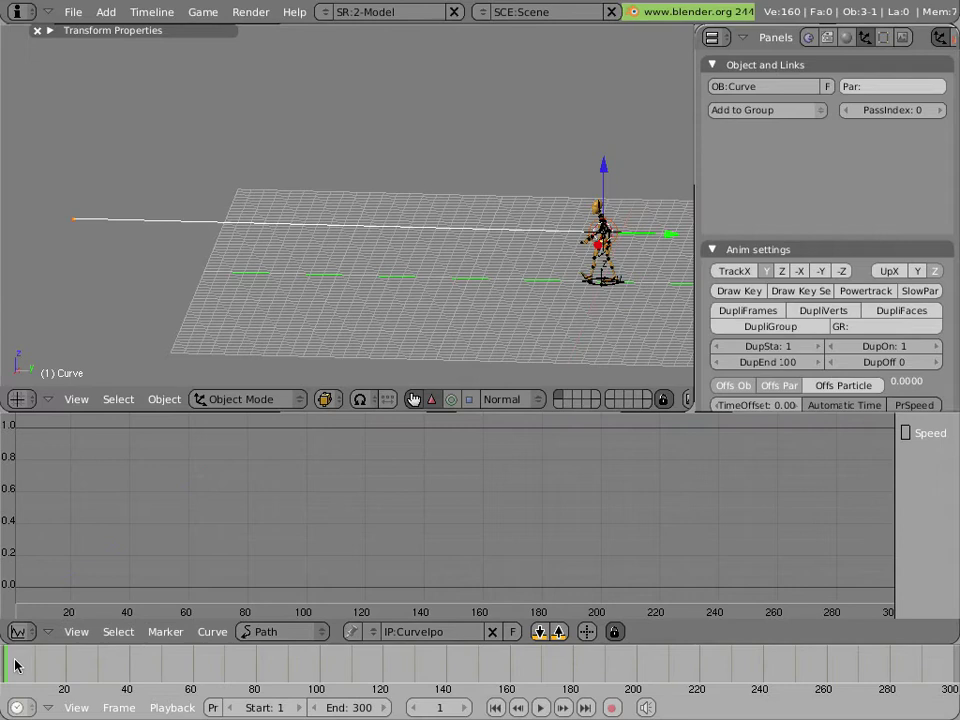
- Switch the Ipo Curve Editor back to the NLA Editor and save the file
{"action": "left_click_drag", "start_coordinate": [13, 665], "coordinate": [9, 707]}
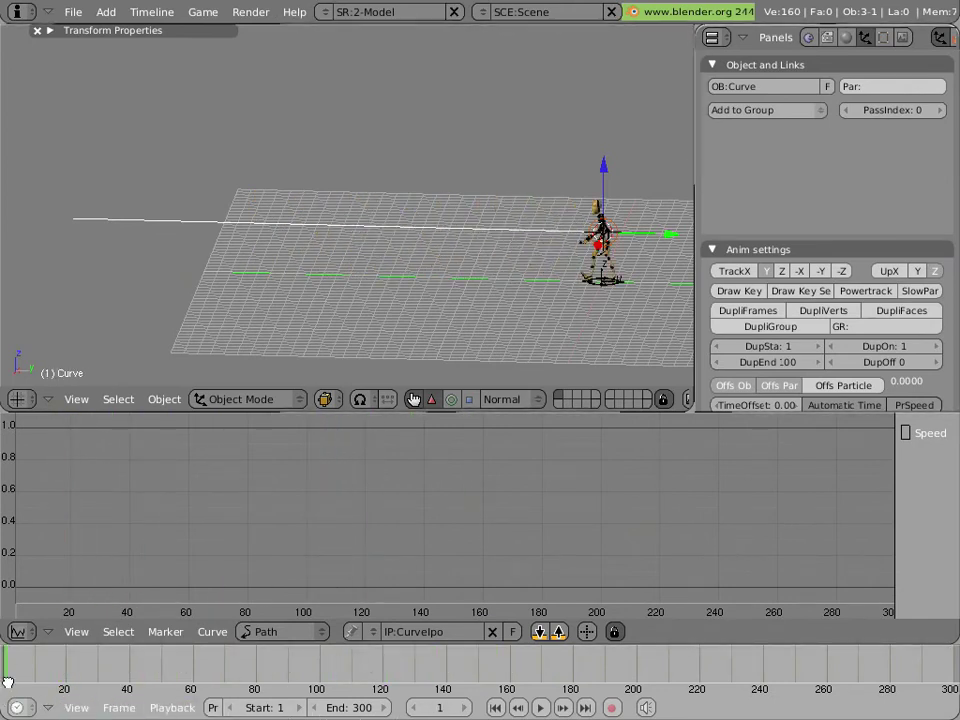
{"action": "left_click", "coordinate": [18, 631]}
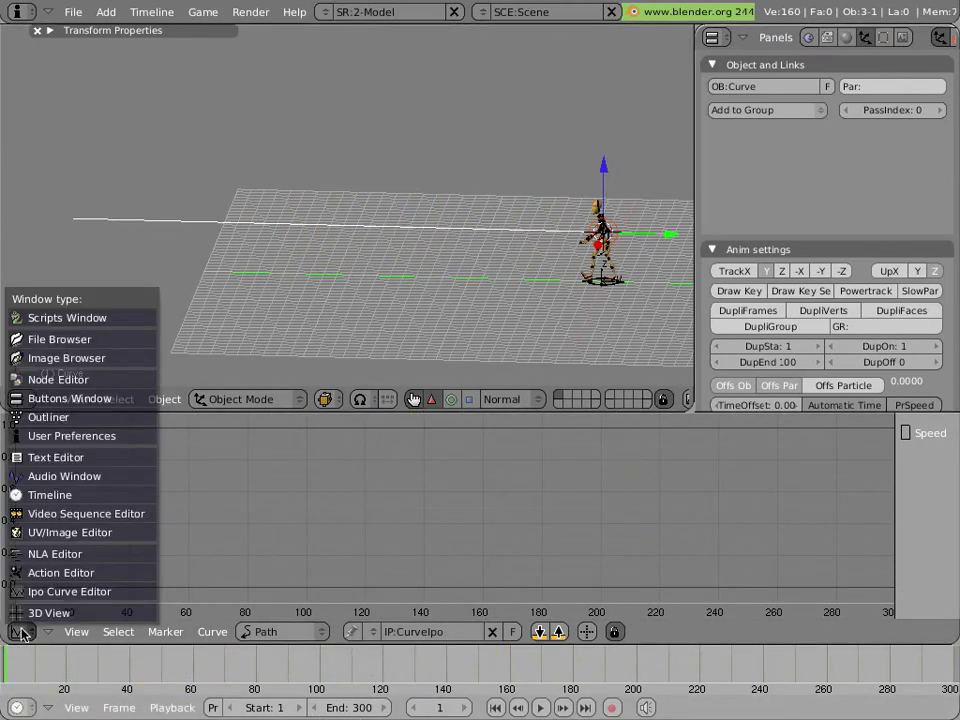
{"action": "left_click", "coordinate": [32, 557]}
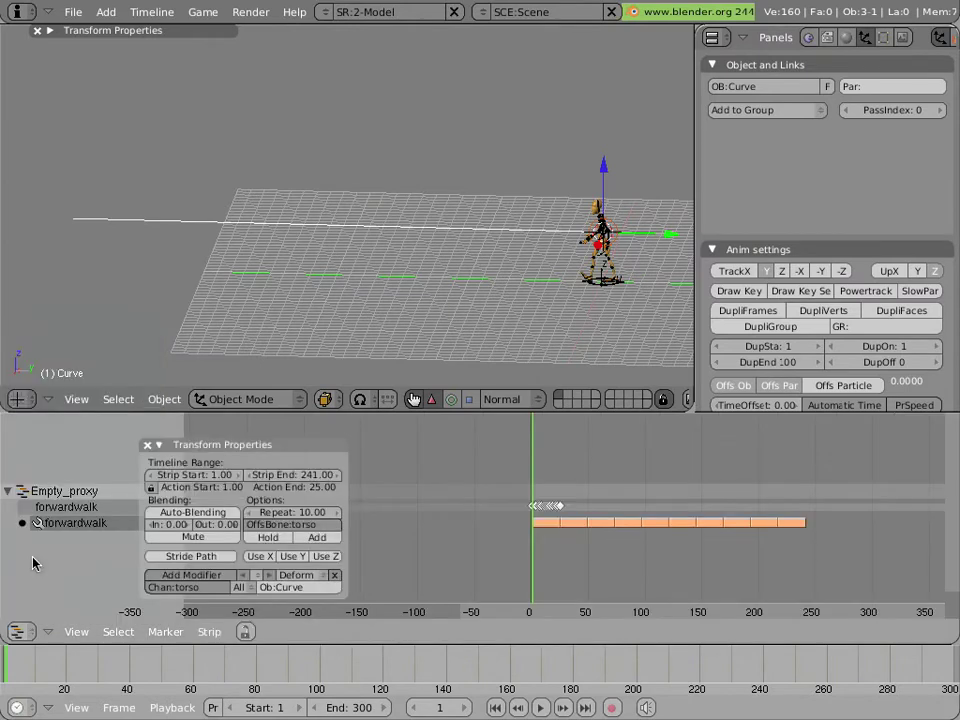
{"action": "left_click", "coordinate": [73, 12]}
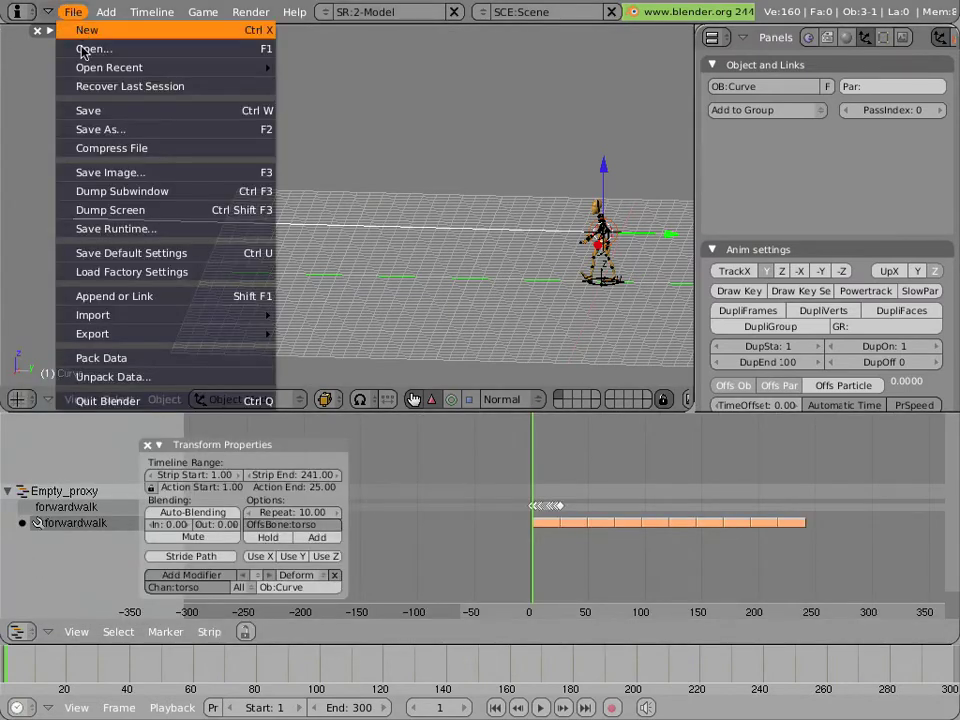
{"action": "left_click", "coordinate": [86, 110]}
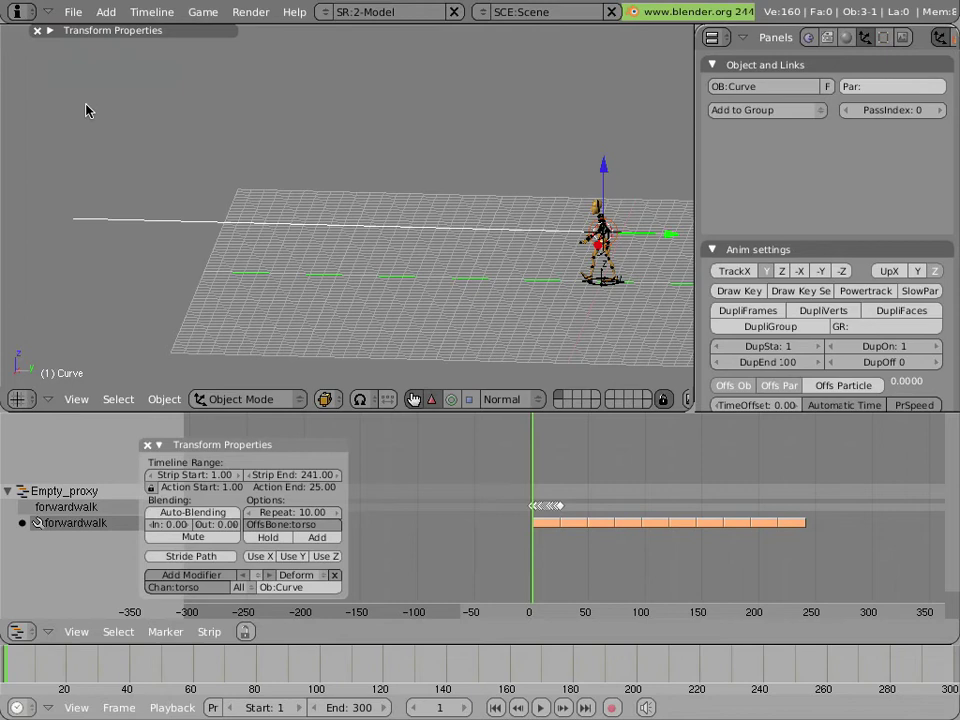
- Play back the walk in a straight side view and scrub the animation to frame 99
{"action": "key", "text": "KP_2"}
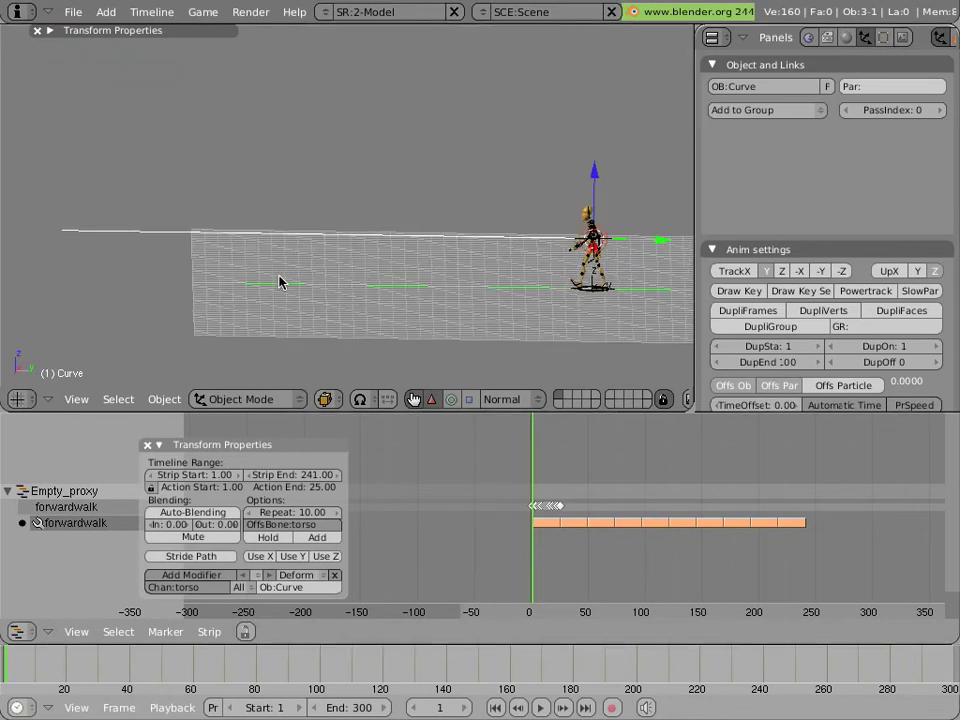
{"action": "key", "text": "KP_2"}
{"action": "key", "text": "KP_1"}
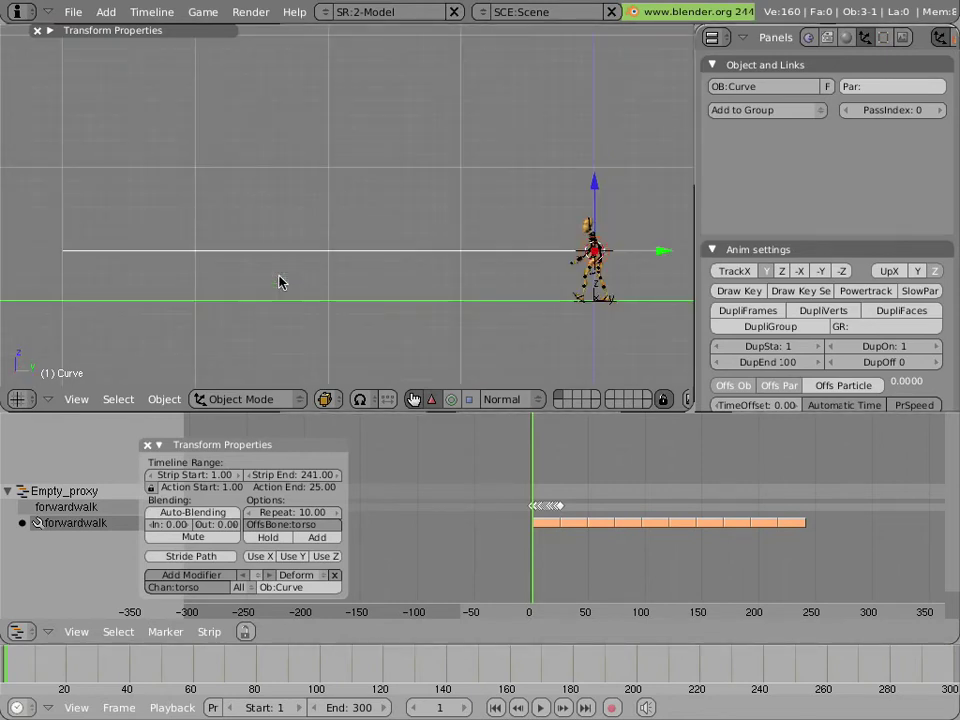
{"action": "key", "text": "alt+a"}
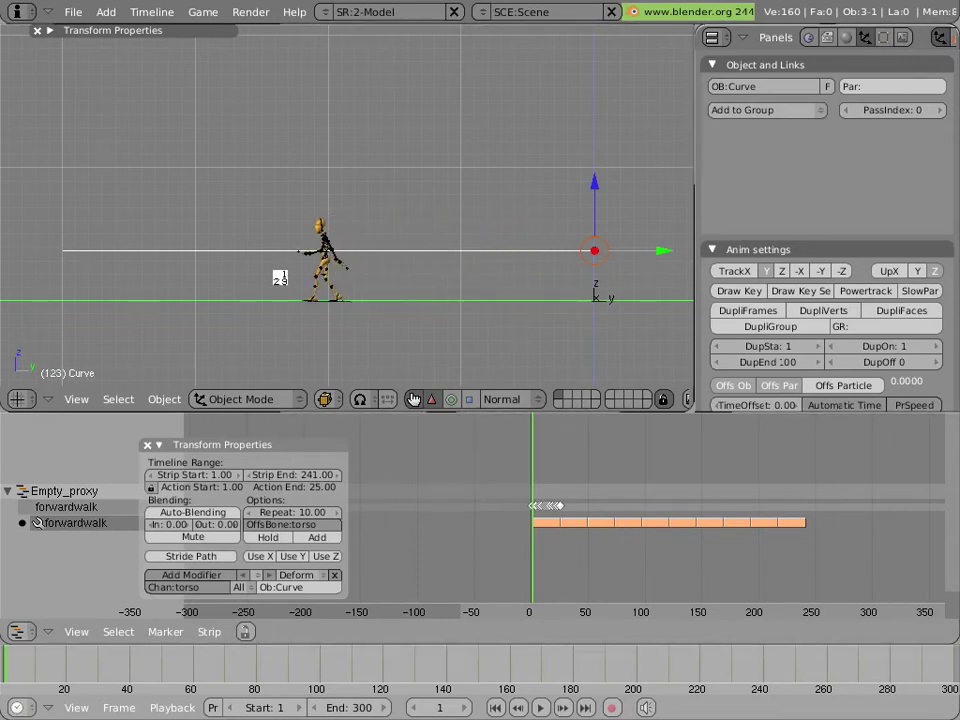
{"action": "key", "text": "Escape"}
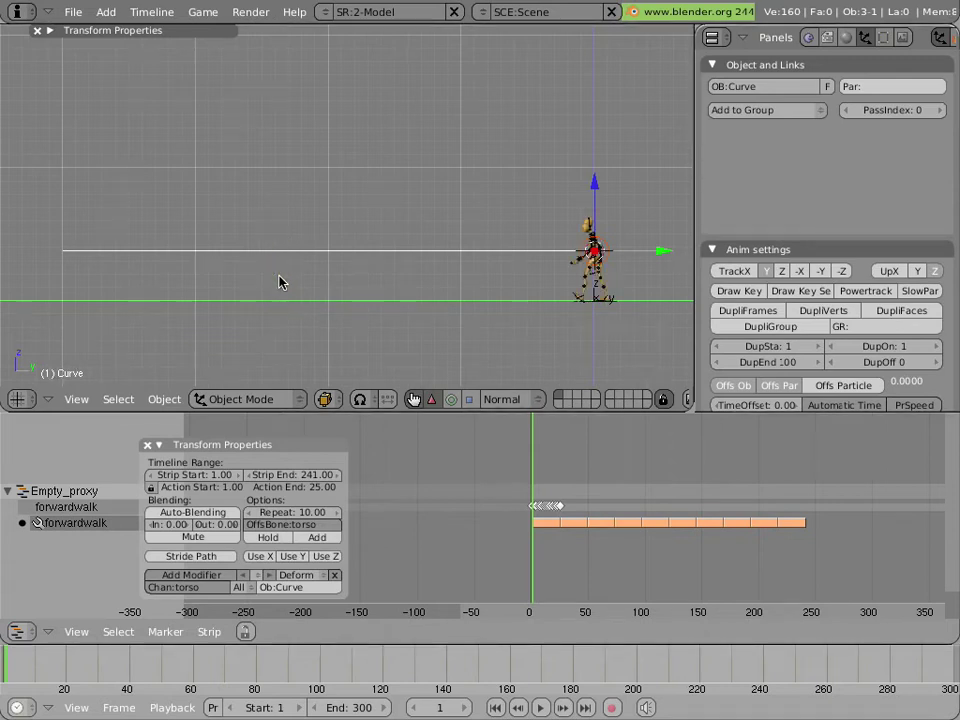
{"action": "left_click_drag", "start_coordinate": [547, 460], "coordinate": [643, 467]}
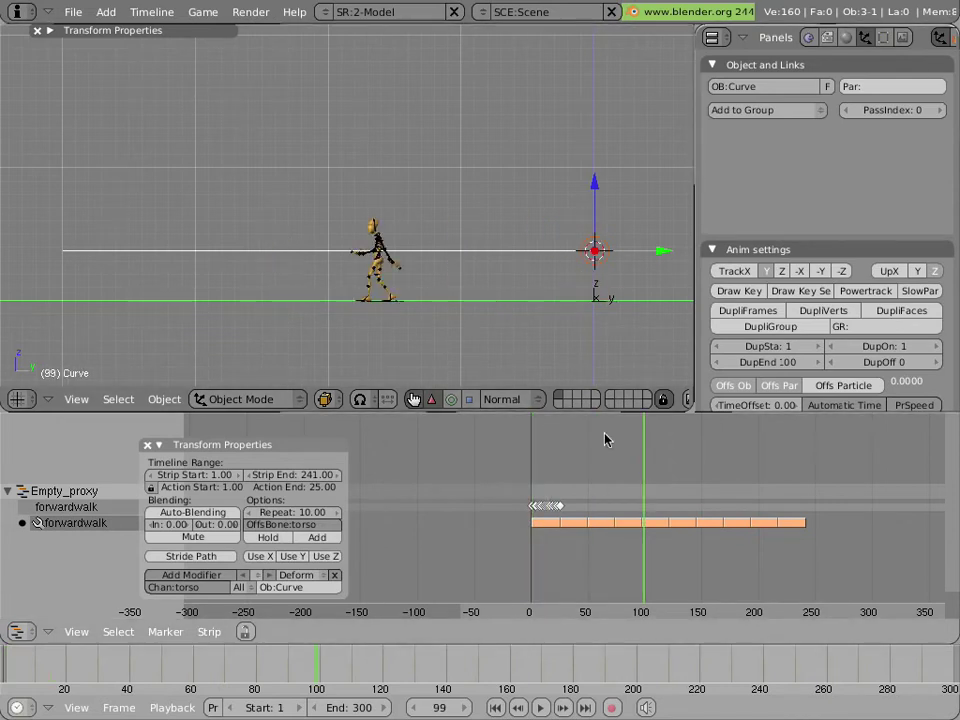
- Open the curve in Edit Mode and move its middle control point out towards +X in top view to bend the path
{"action": "key", "text": "Tab"}
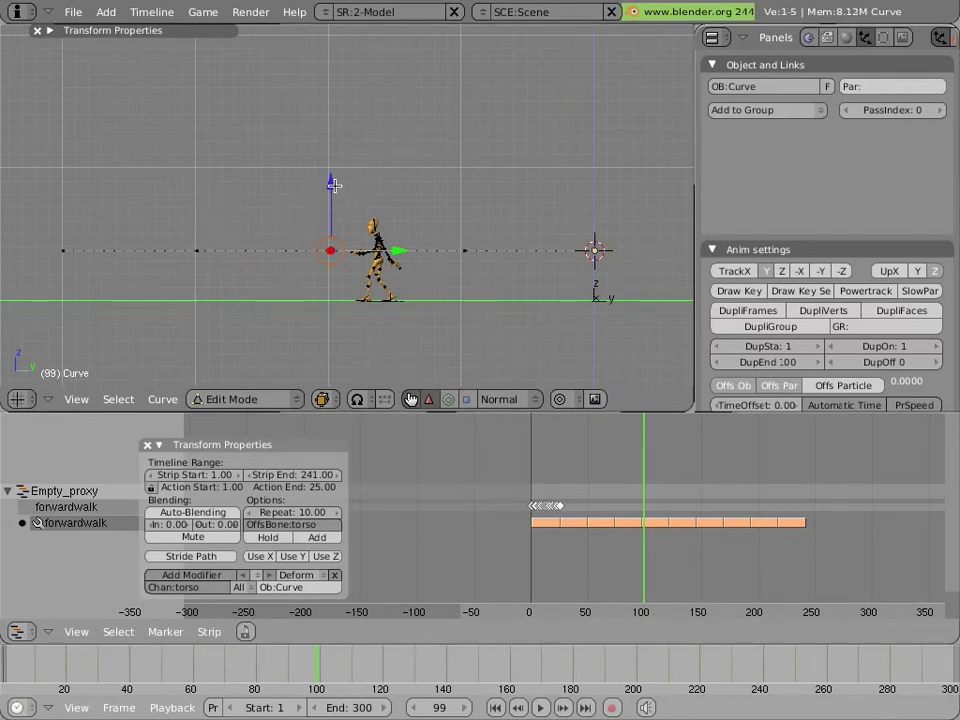
{"action": "left_click_drag", "start_coordinate": [334, 185], "coordinate": [279, 36]}
{"action": "right_click", "coordinate": [279, 36]}
{"action": "key", "text": "KP_7"}
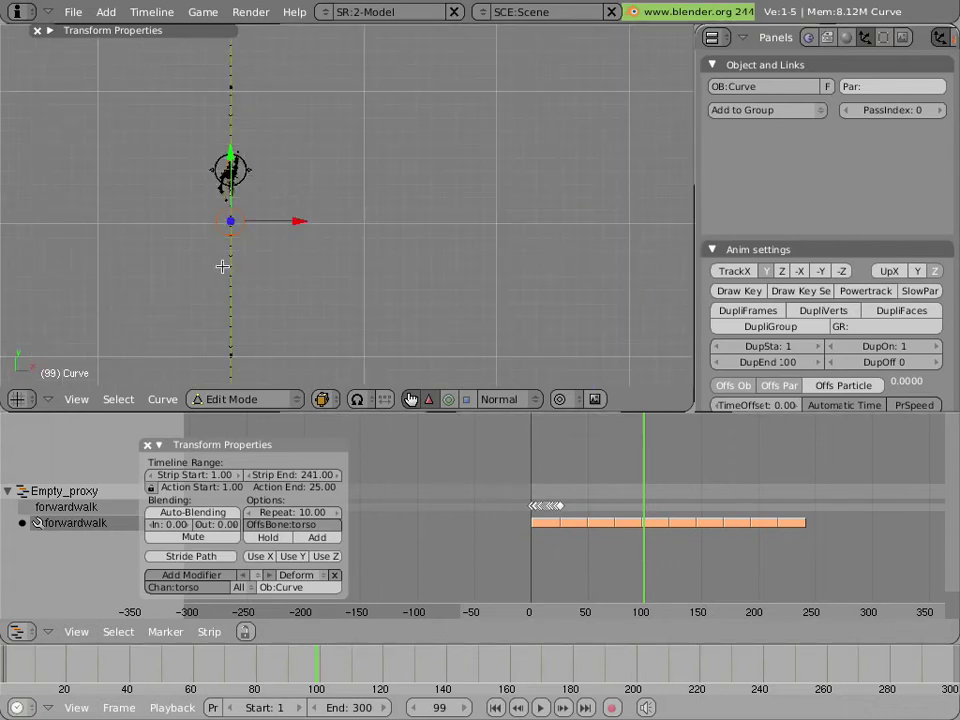
{"action": "key", "text": "g"}
{"action": "left_click", "coordinate": [349, 198]}
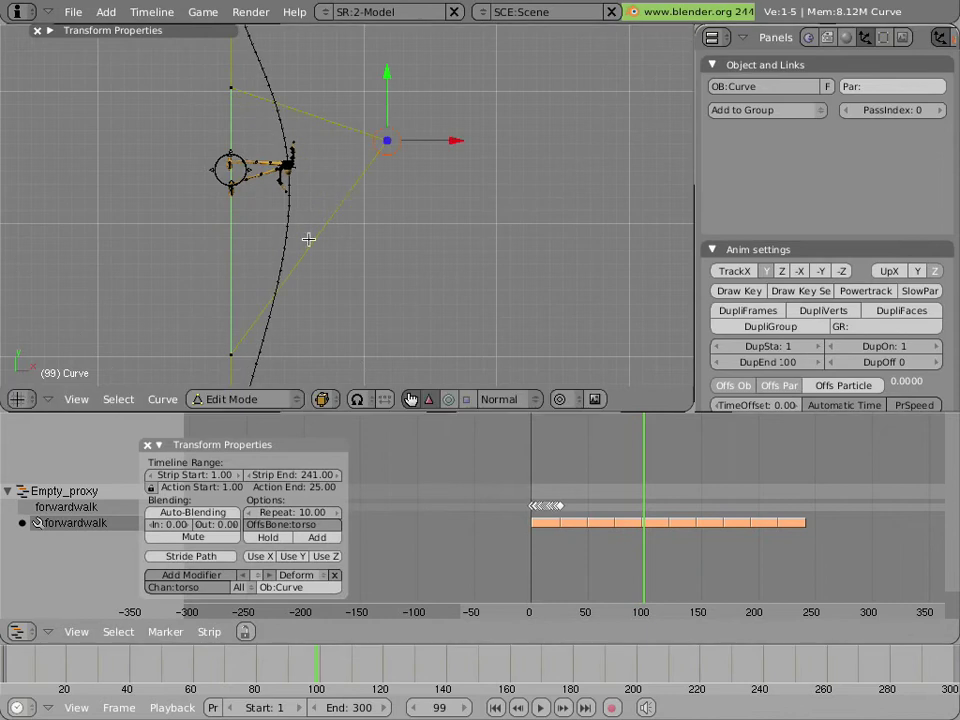
- Move the path's fourth control point far out towards +X and the middle control point back closer to the Y axis
{"action": "scroll", "coordinate": [285, 287], "scroll_direction": "down", "scroll_amount": 2}
{"action": "right_click", "coordinate": [267, 309]}
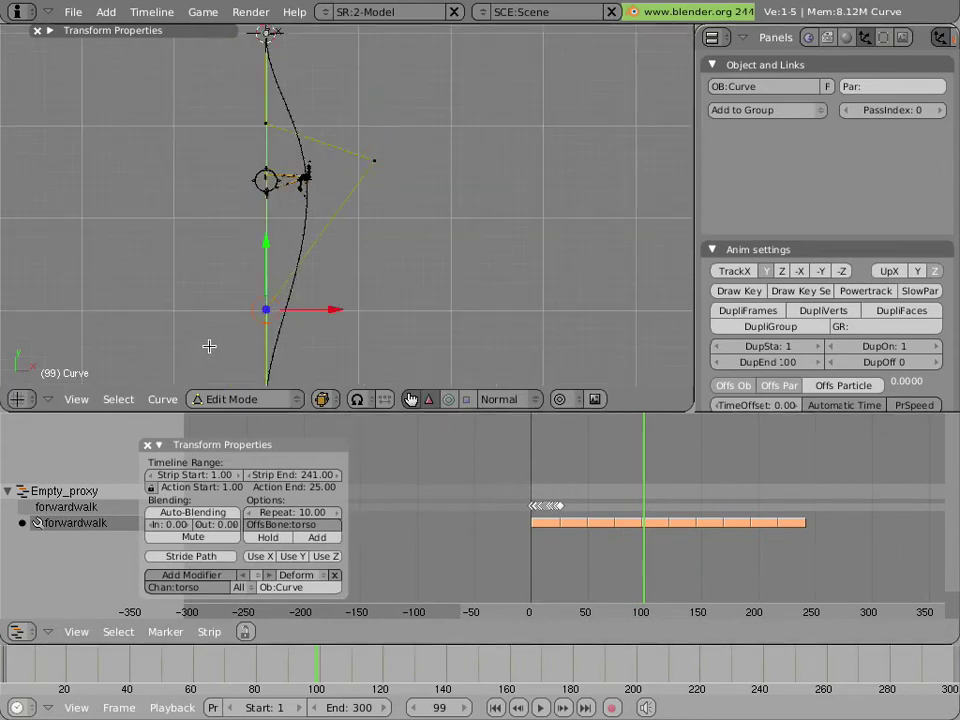
{"action": "key", "text": "g"}
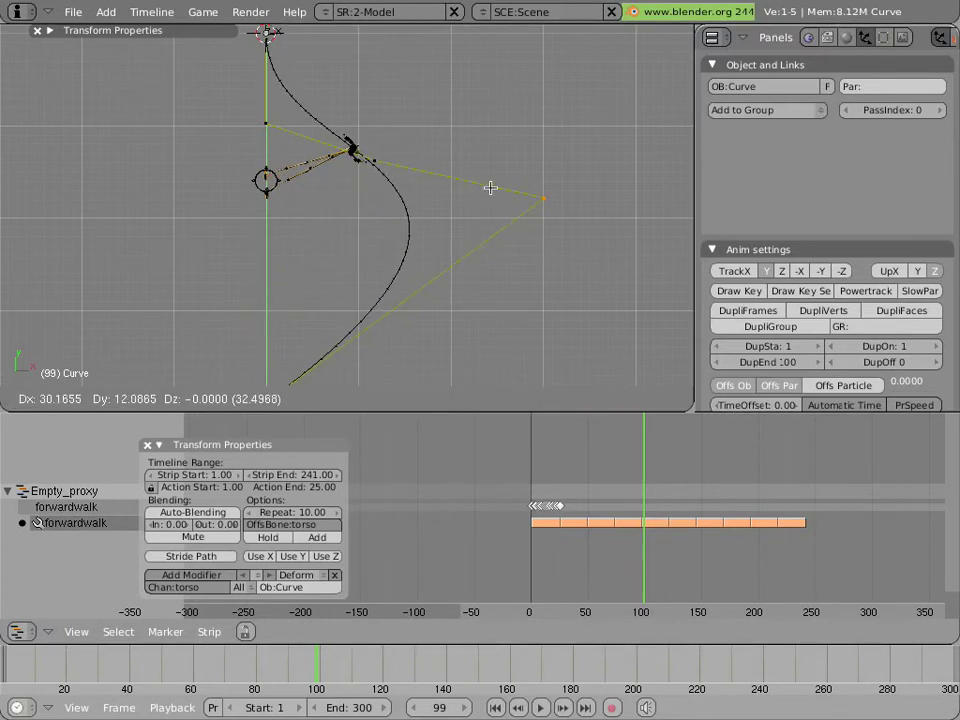
{"action": "left_click", "coordinate": [436, 194]}
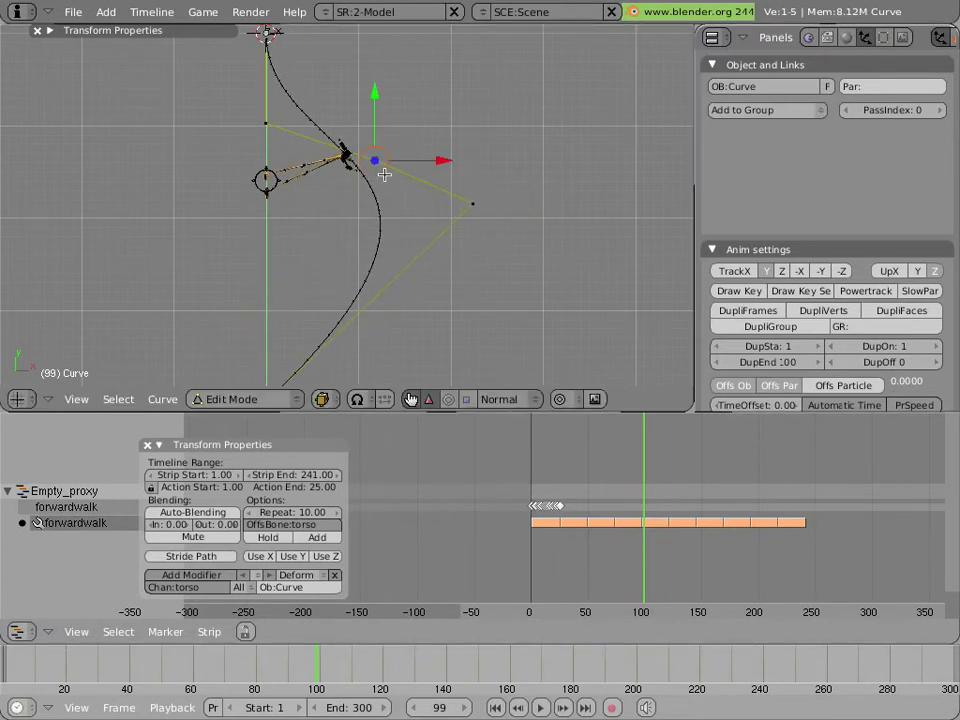
{"action": "key", "text": "g"}
{"action": "left_click", "coordinate": [328, 235]}
- Move the path's end control point about 33 units towards +X and 31 towards +Y in top view, and scrub the animation to frame 179
{"action": "scroll", "coordinate": [313, 295], "scroll_direction": "down", "scroll_amount": 2}
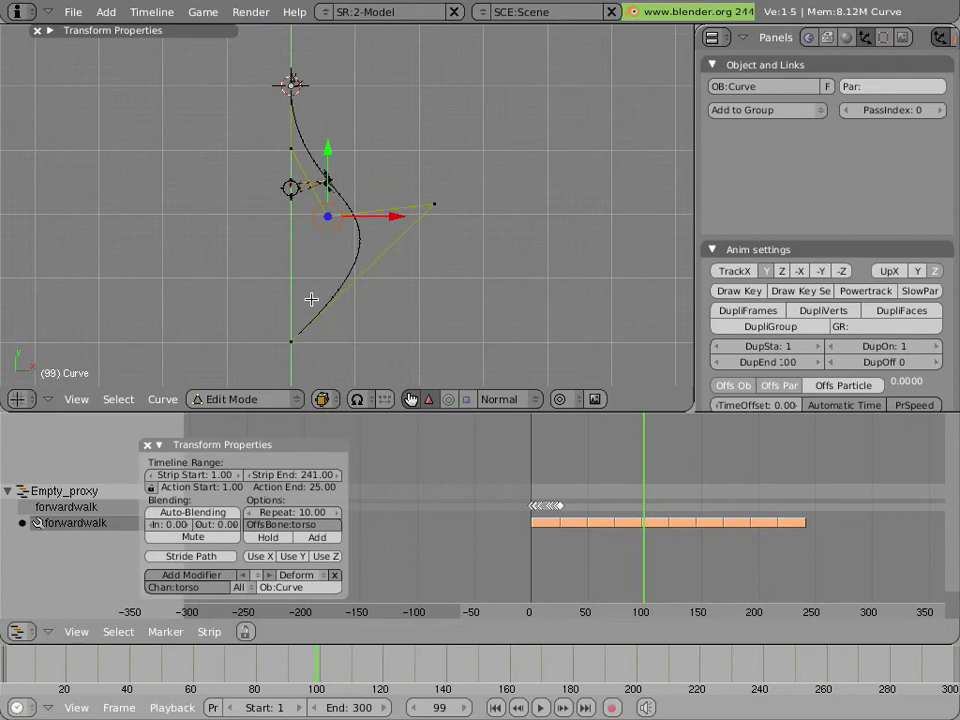
{"action": "key", "text": "g"}
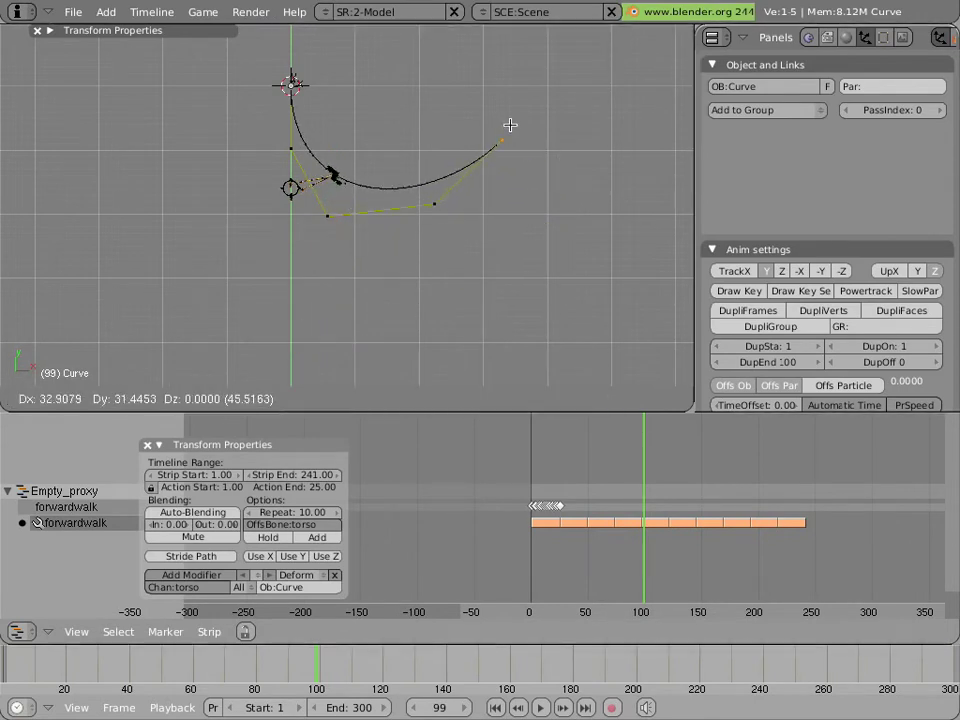
{"action": "left_click", "coordinate": [498, 172]}
{"action": "scroll", "coordinate": [424, 194], "scroll_direction": "up", "scroll_amount": 2}
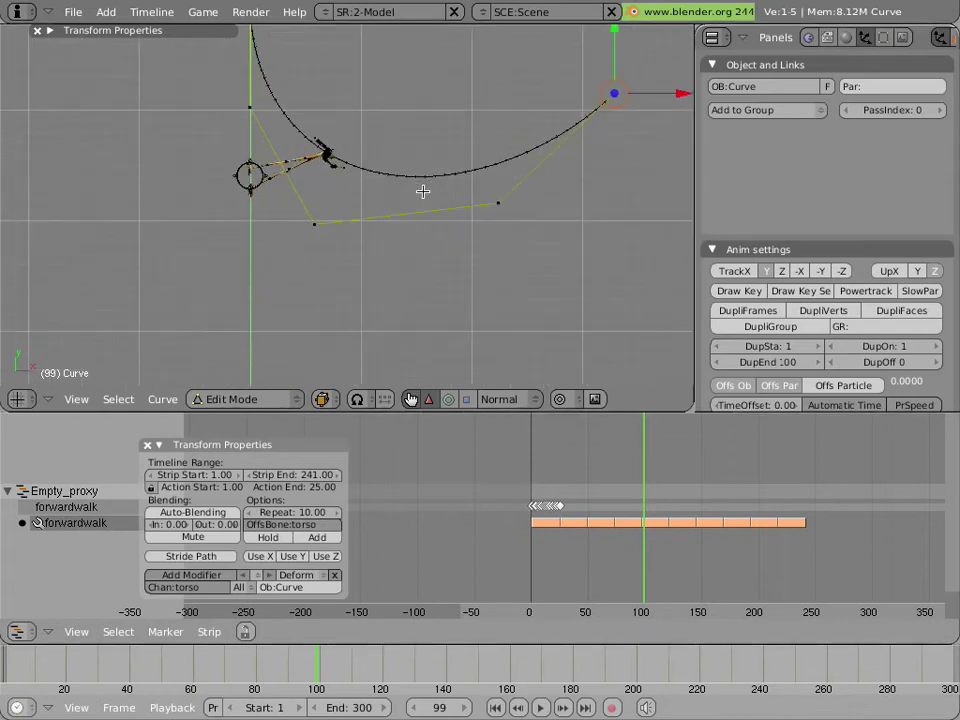
{"action": "left_click_drag", "start_coordinate": [640, 470], "coordinate": [750, 484]}
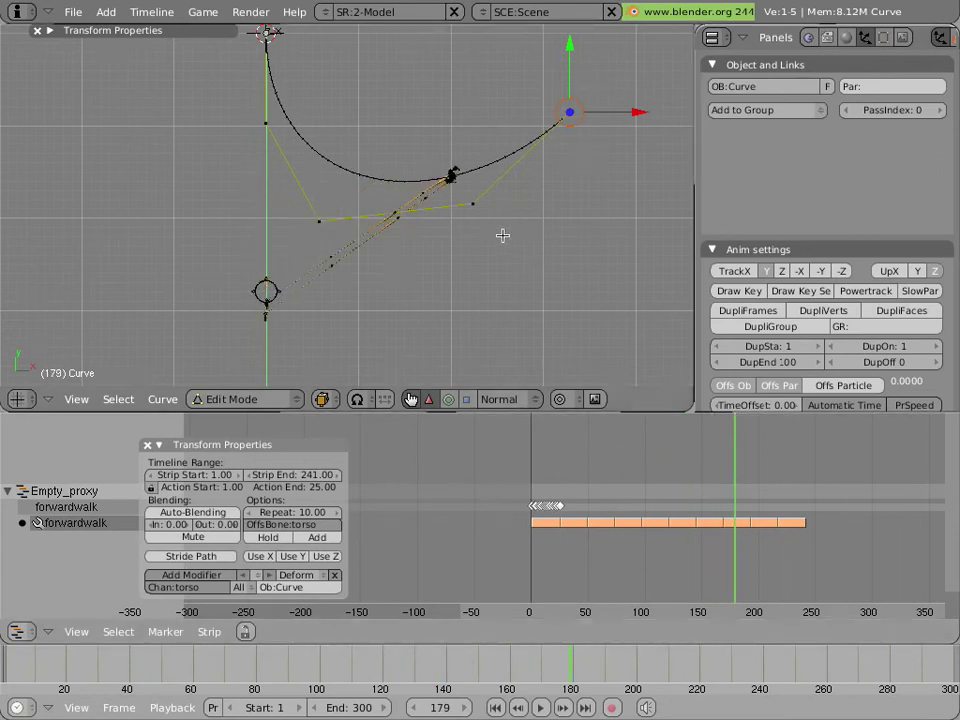
- Raise the path's last two control points together along the Z axis in front view to make the path climb
{"action": "right_click", "coordinate": [487, 220]}
{"action": "right_click", "coordinate": [558, 118], "text": "shift"}
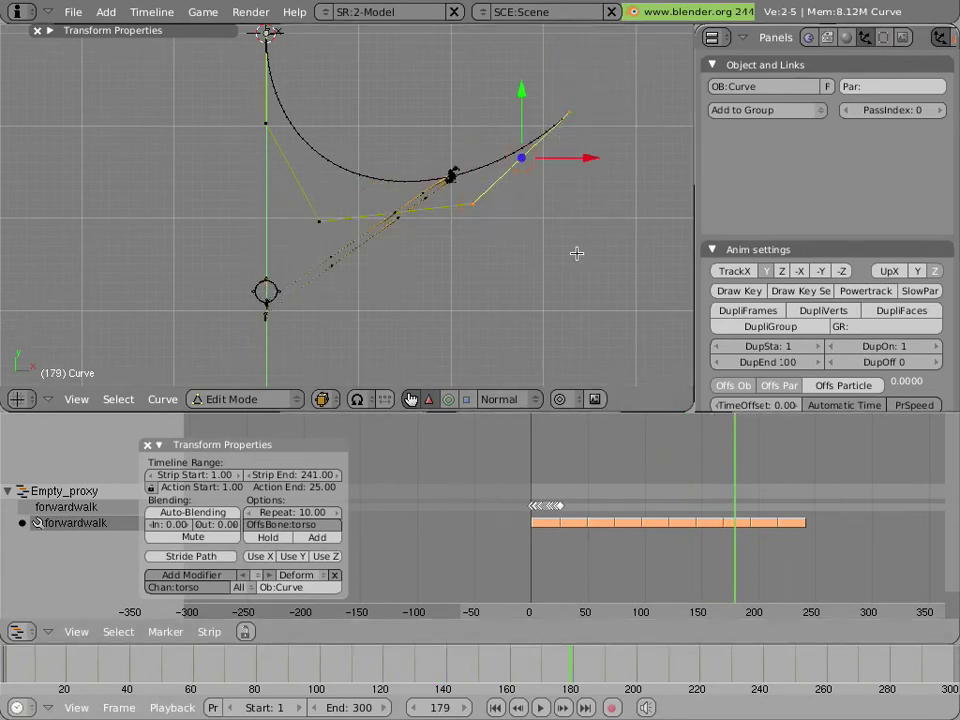
{"action": "key", "text": "KP_1"}
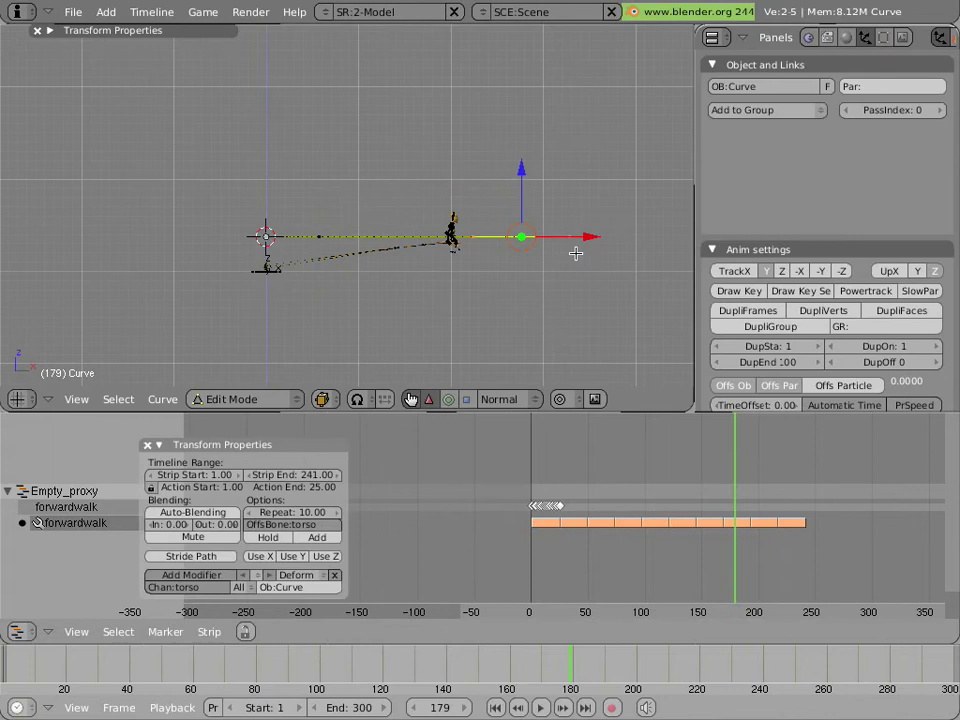
{"action": "mouse_move", "coordinate": [521, 168]}
{"action": "left_mouse_down"}
{"action": "mouse_move", "coordinate": [521, 125]}
{"action": "mouse_move", "coordinate": [521, 176]}
{"action": "left_mouse_up"}
- Shift the middle control point towards +X and the fourth towards -X along the X axis, and leave Edit Mode
{"action": "right_click", "coordinate": [319, 237]}
{"action": "key", "text": "ctrl+alt+r"}
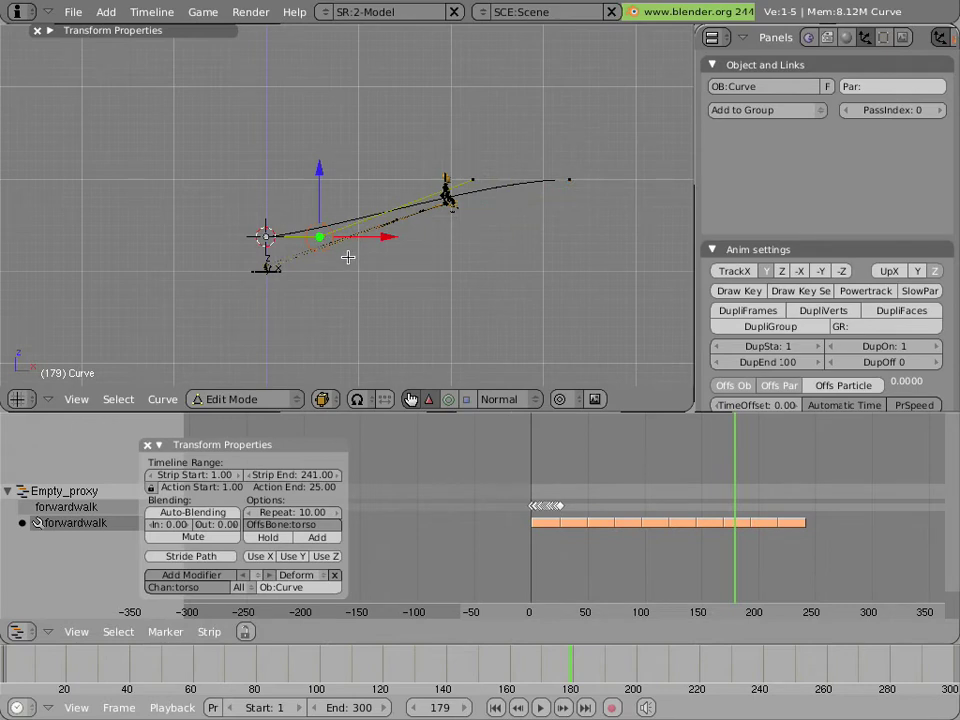
{"action": "key", "text": "g"}
{"action": "key", "text": "x"}
{"action": "left_click", "coordinate": [411, 263]}
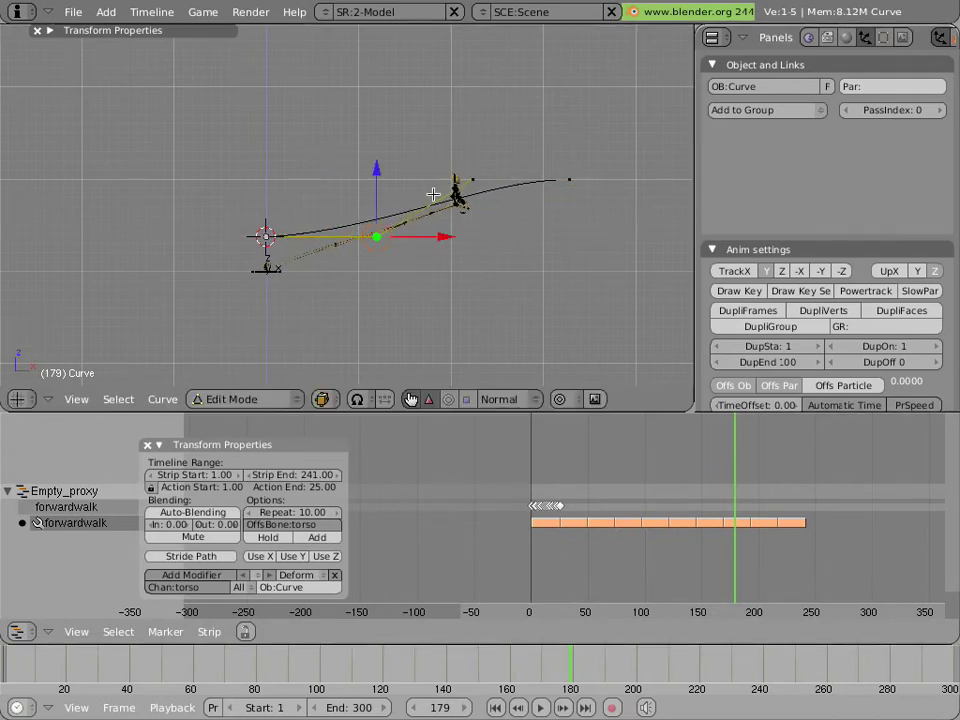
{"action": "right_click", "coordinate": [456, 184]}
{"action": "key", "text": "g"}
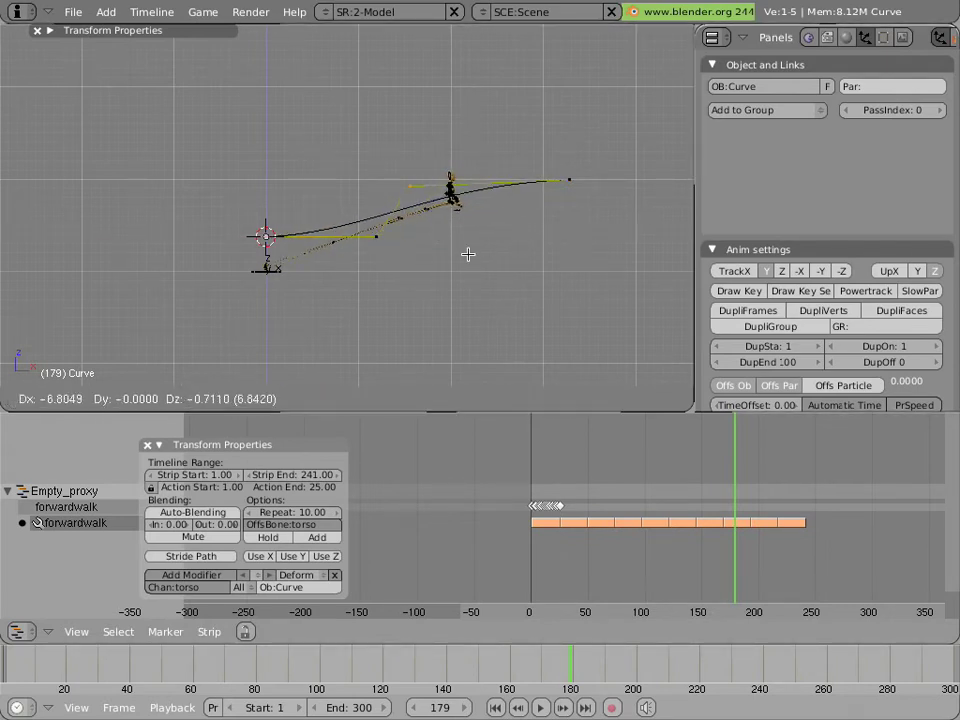
{"action": "key", "text": "x"}
{"action": "left_click", "coordinate": [491, 253]}
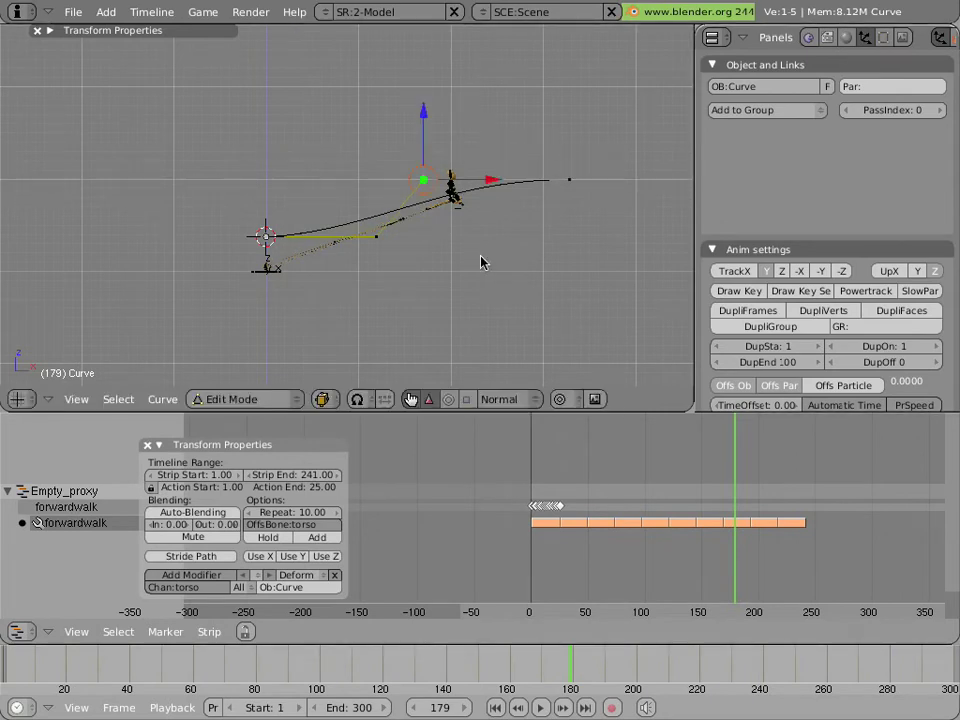
{"action": "key", "text": "Tab"}
- Scrub the animation back to frame 1 and orbit from front view to an angled view of the character and path
{"action": "scroll", "coordinate": [390, 263], "scroll_direction": "up", "scroll_amount": 3}
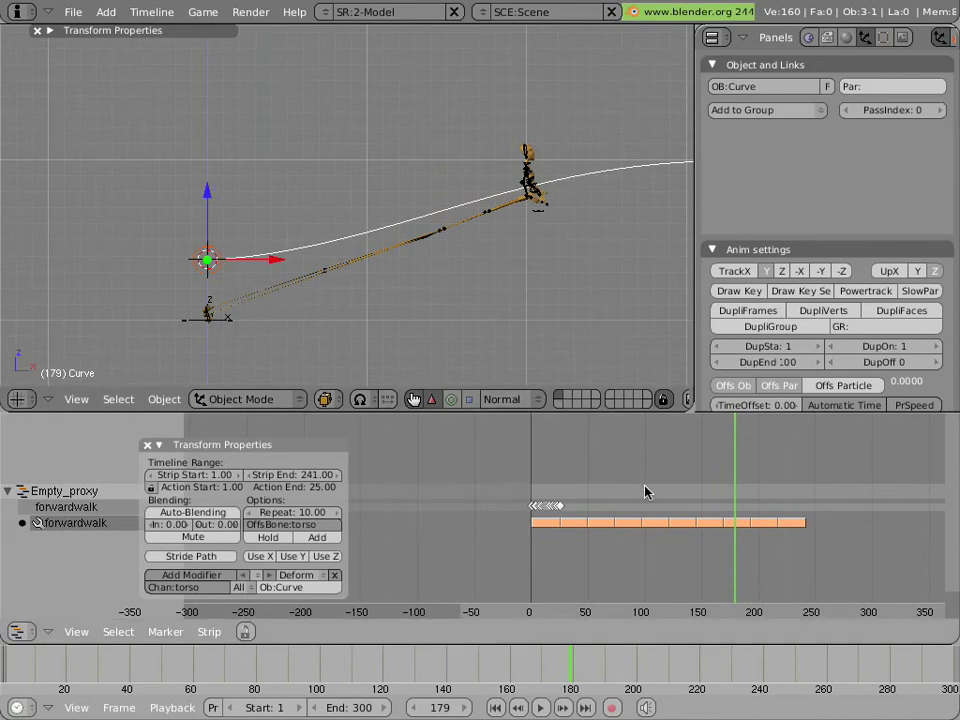
{"action": "left_click_drag", "start_coordinate": [711, 489], "coordinate": [460, 472]}
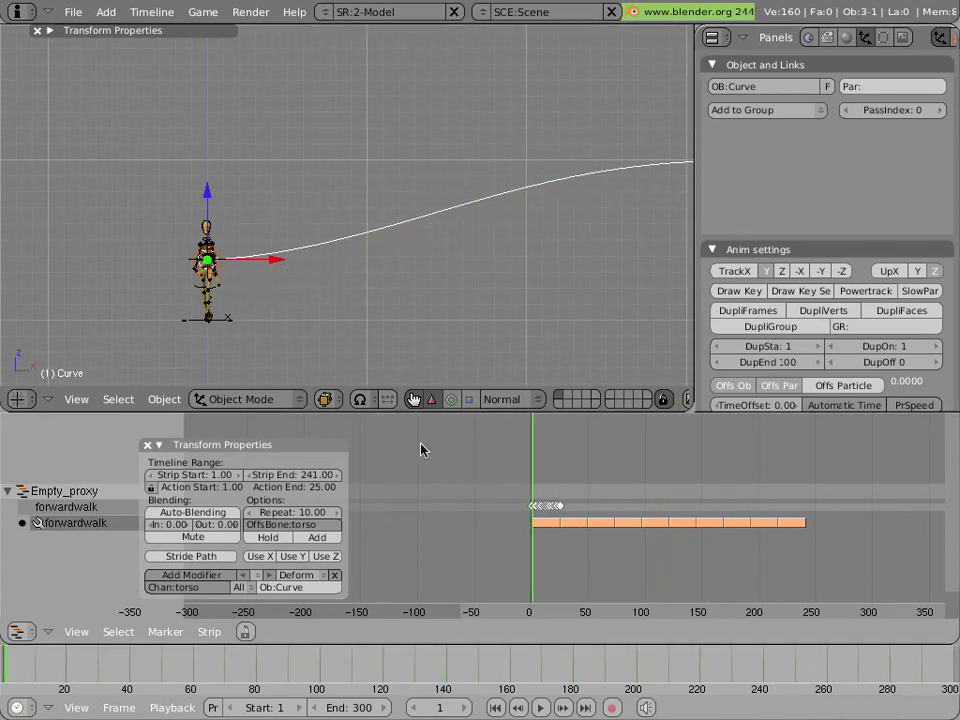
{"action": "middle_click_drag", "start_coordinate": [360, 375], "coordinate": [275, 316]}
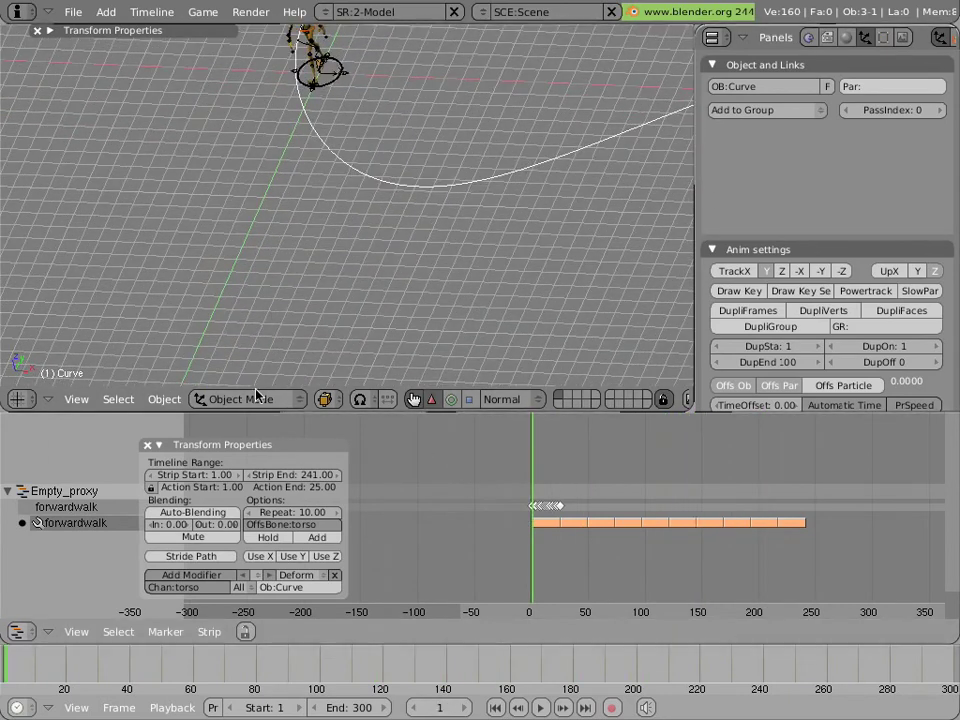
- Add a second Deform modifier to the forwardwalk strip and set its object to Curve
{"action": "left_click", "coordinate": [605, 529]}
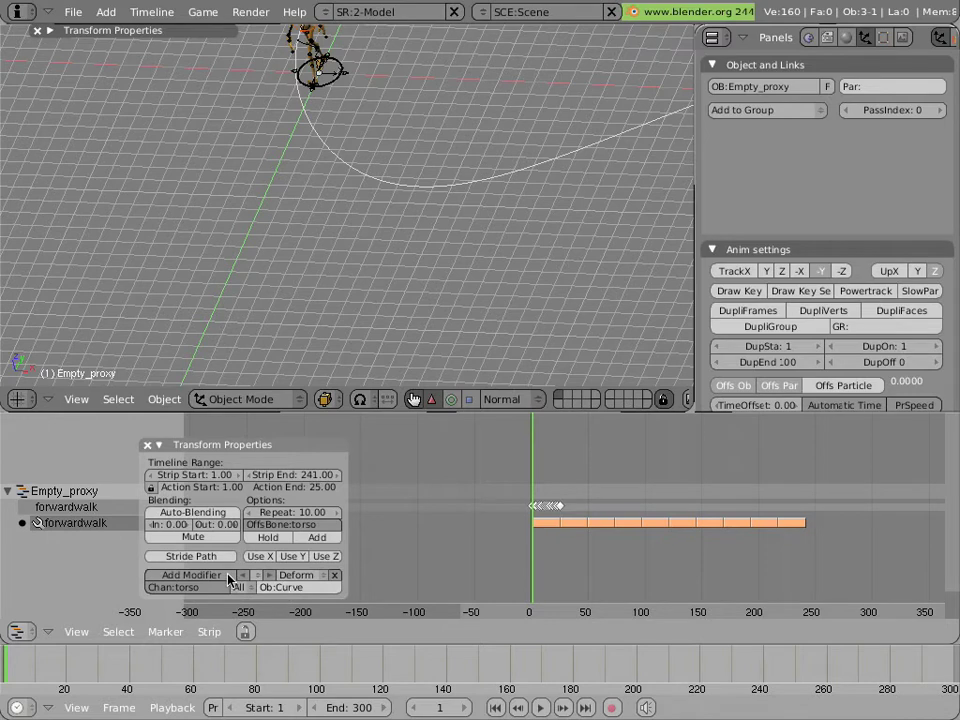
{"action": "left_click", "coordinate": [263, 587]}
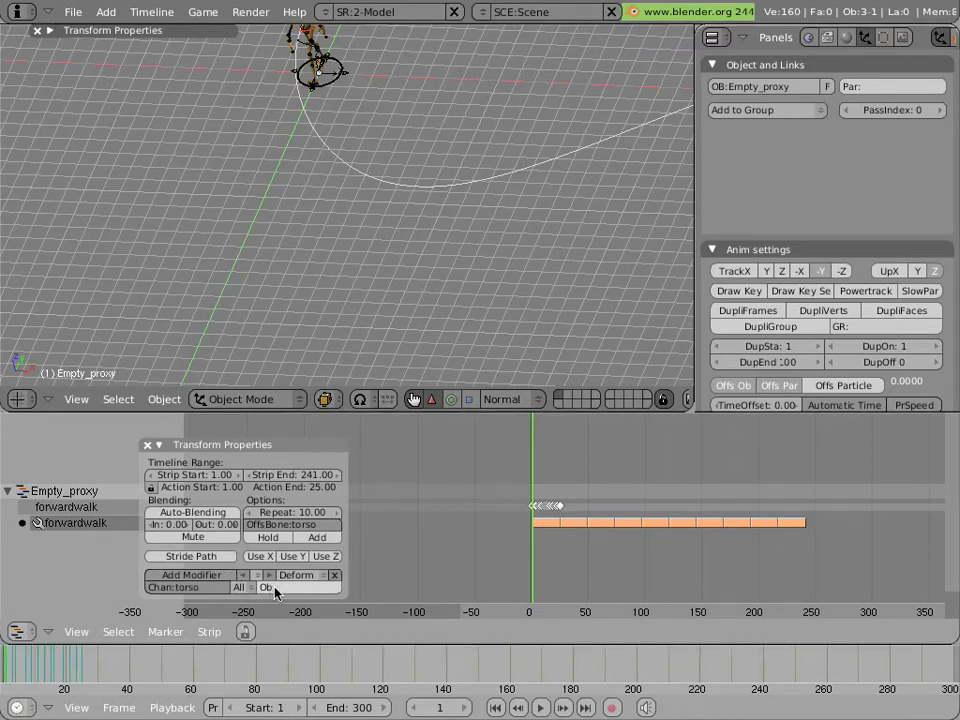
{"action": "left_click", "coordinate": [261, 577]}
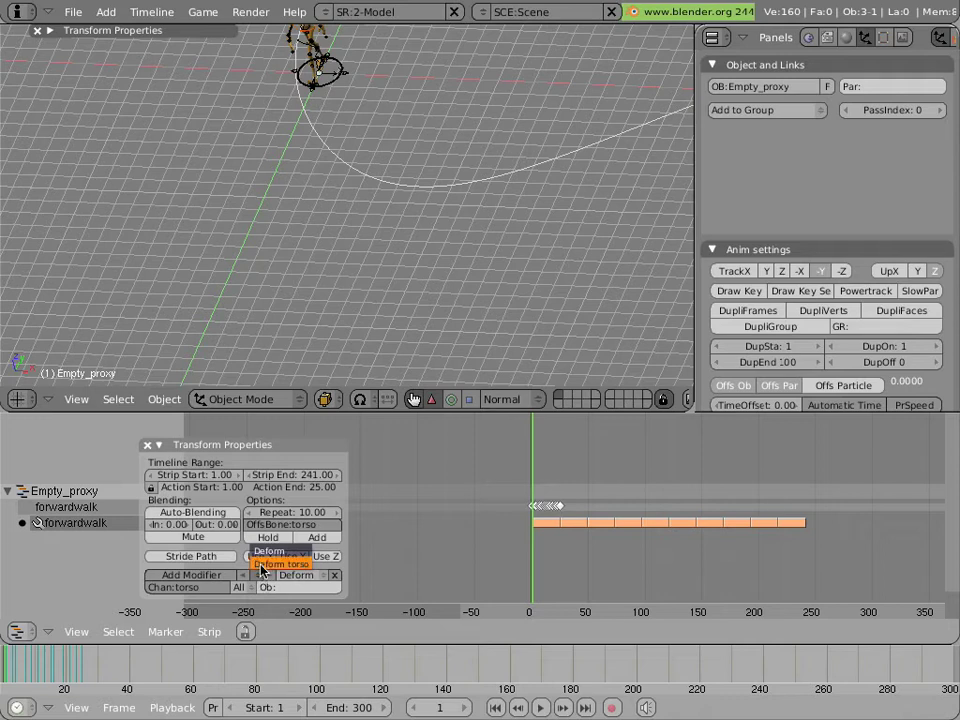
{"action": "left_click", "coordinate": [265, 566]}
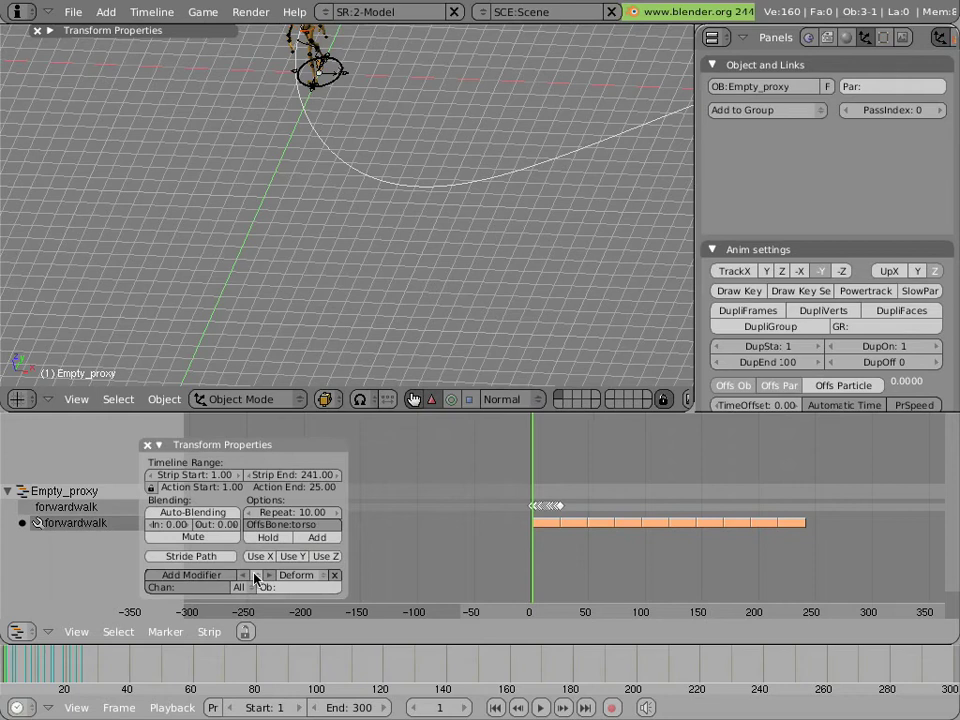
{"action": "left_click", "coordinate": [255, 578]}
{"action": "left_click", "coordinate": [258, 563]}
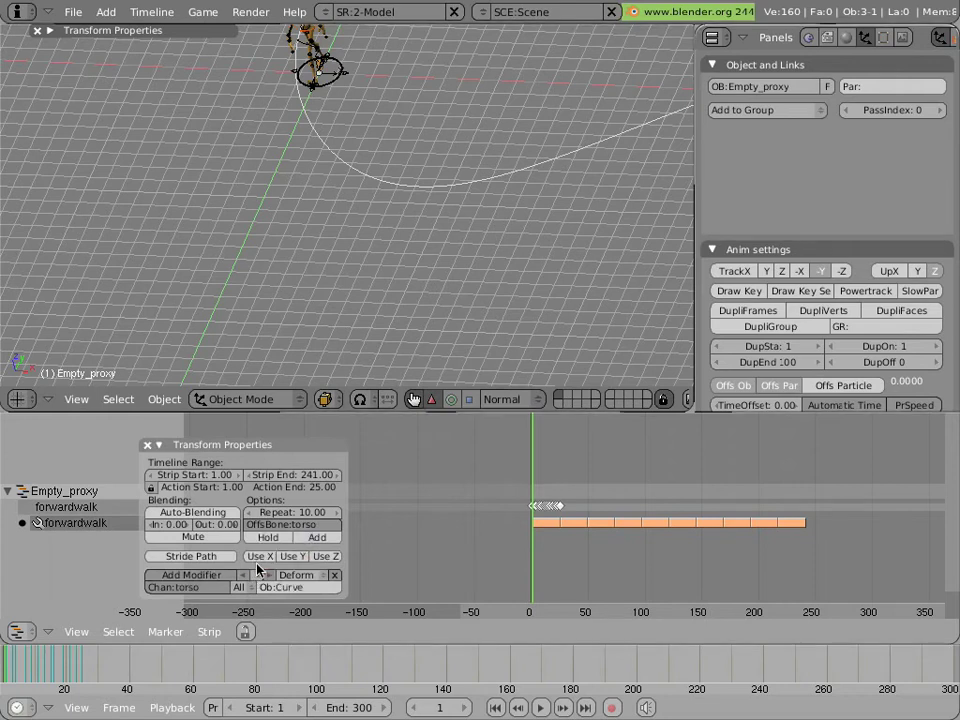
{"action": "left_click", "coordinate": [257, 574]}
{"action": "left_click", "coordinate": [263, 548]}
{"action": "left_click", "coordinate": [282, 590]}
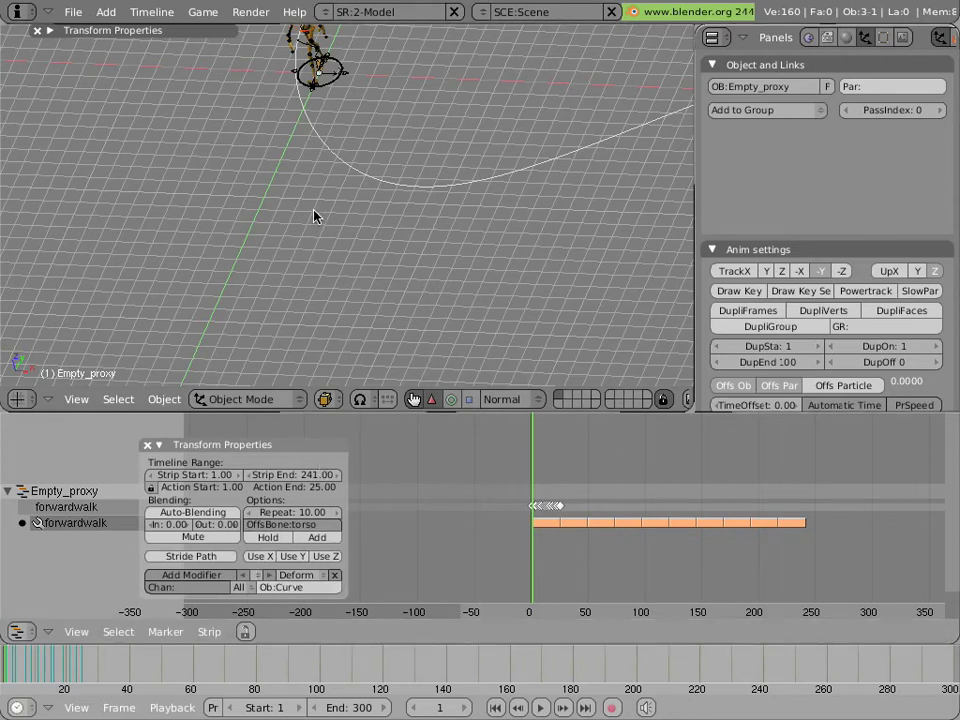
- Select the foot.L bone of the character's armature in Pose Mode and show its transform properties
{"action": "scroll", "coordinate": [302, 171], "scroll_direction": "up", "scroll_amount": 4}
{"action": "scroll", "coordinate": [332, 214], "scroll_direction": "up", "scroll_amount": 5}
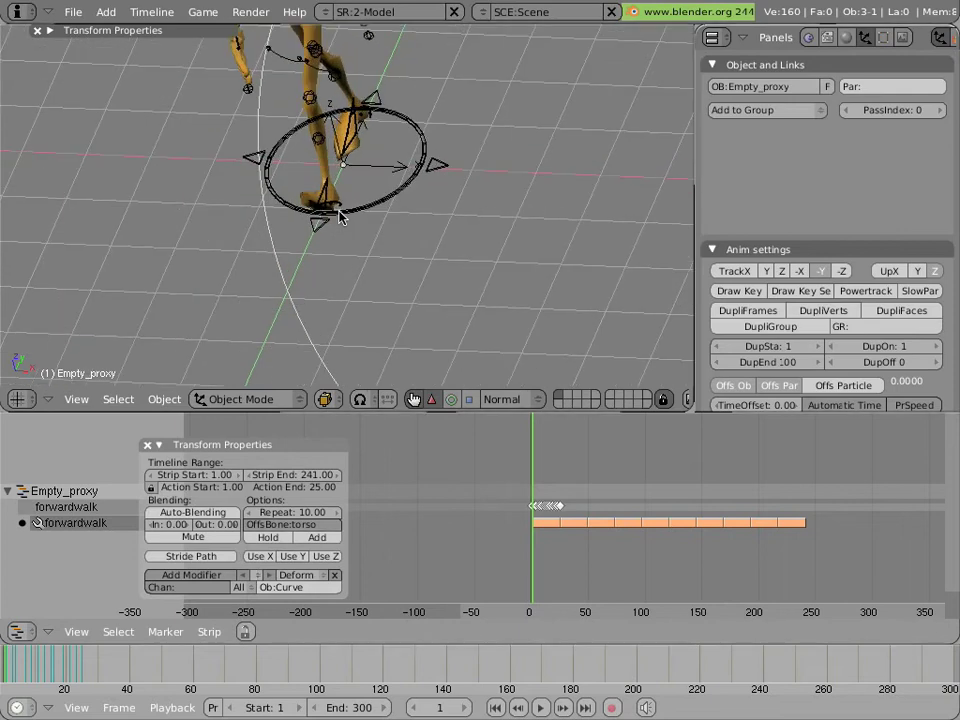
{"action": "right_click", "coordinate": [340, 213]}
{"action": "key", "text": "ctrl+Tab"}
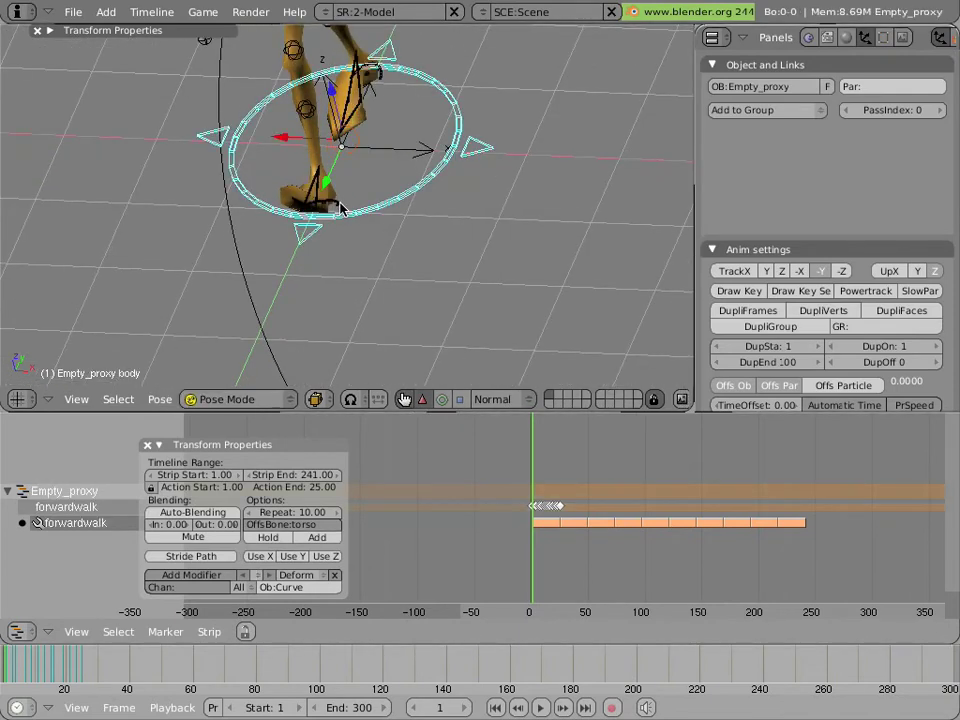
{"action": "right_click", "coordinate": [338, 208]}
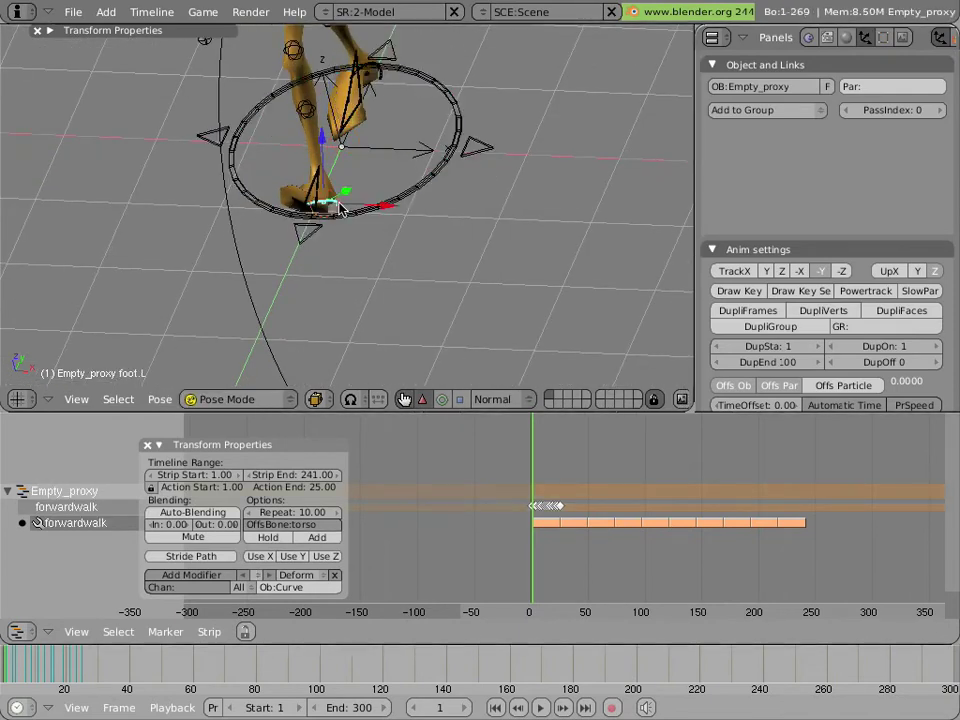
{"action": "left_click", "coordinate": [46, 29]}
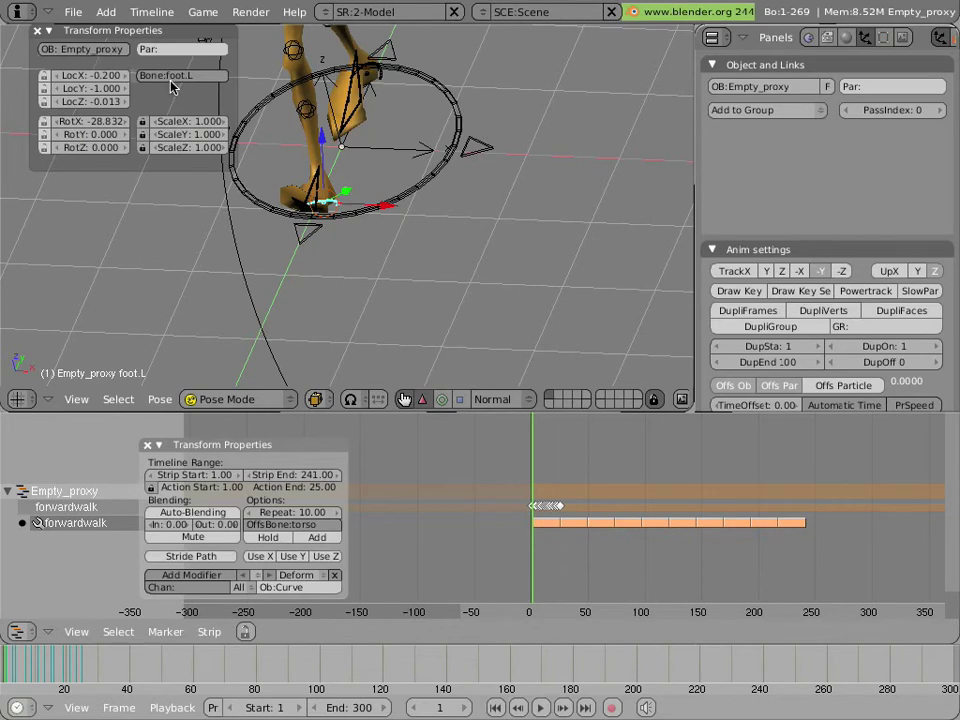
- Set the second Deform modifier's channel to foot.L using the bone's copied name
{"action": "key", "text": "ctrl+c"}
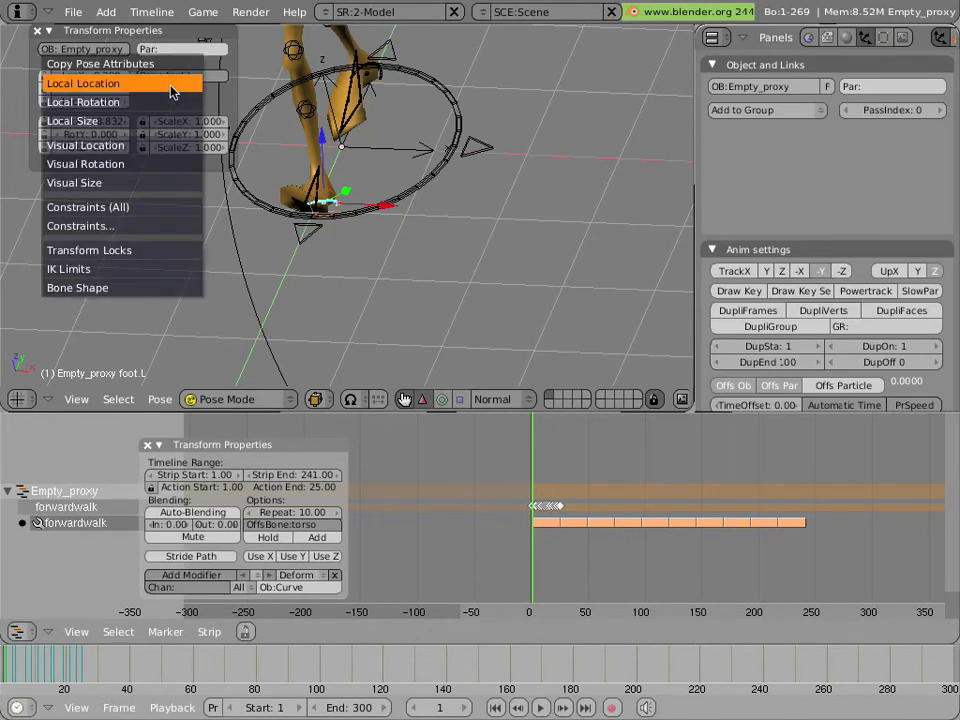
{"action": "left_click", "coordinate": [171, 88]}
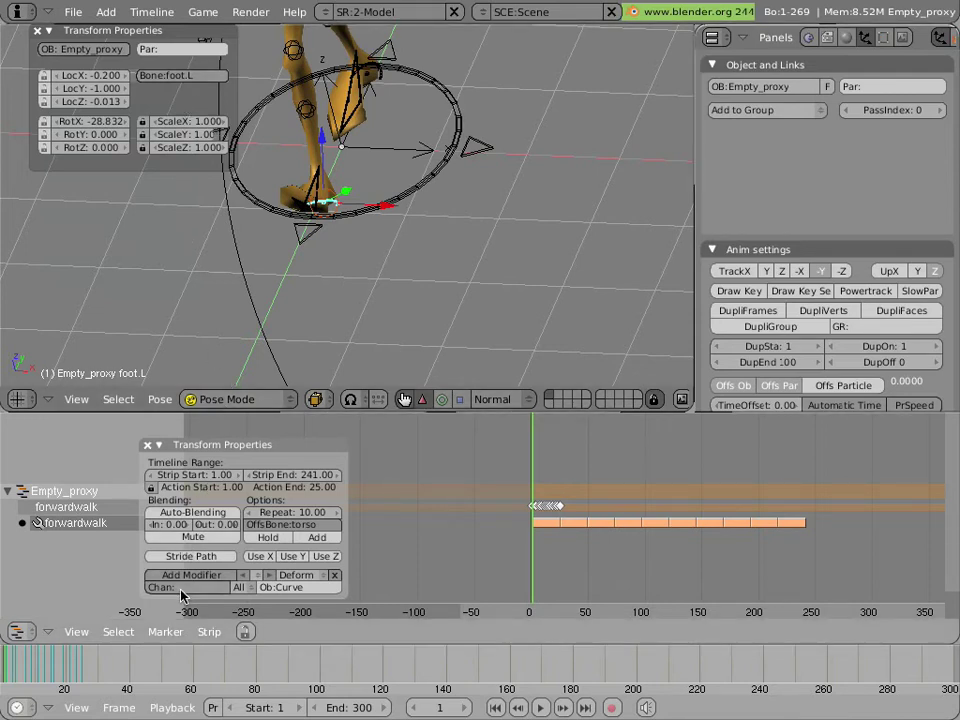
{"action": "key", "text": "ctrl+v"}
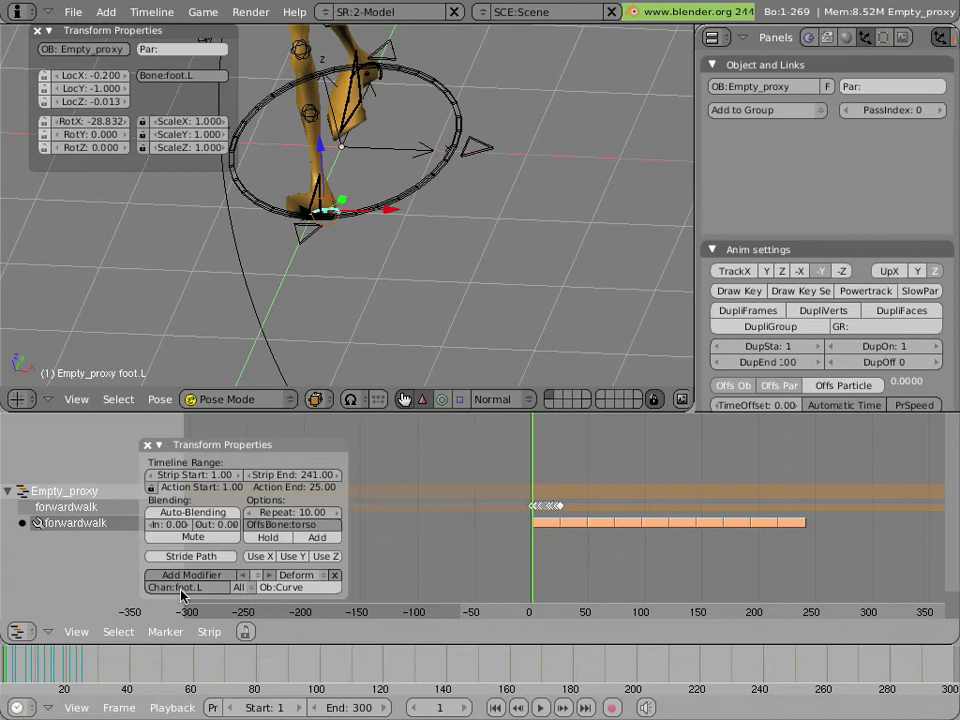
- Add a third Deform modifier with object Curve and set its channel to the right foot bone, foot.R
{"action": "left_click", "coordinate": [259, 577]}
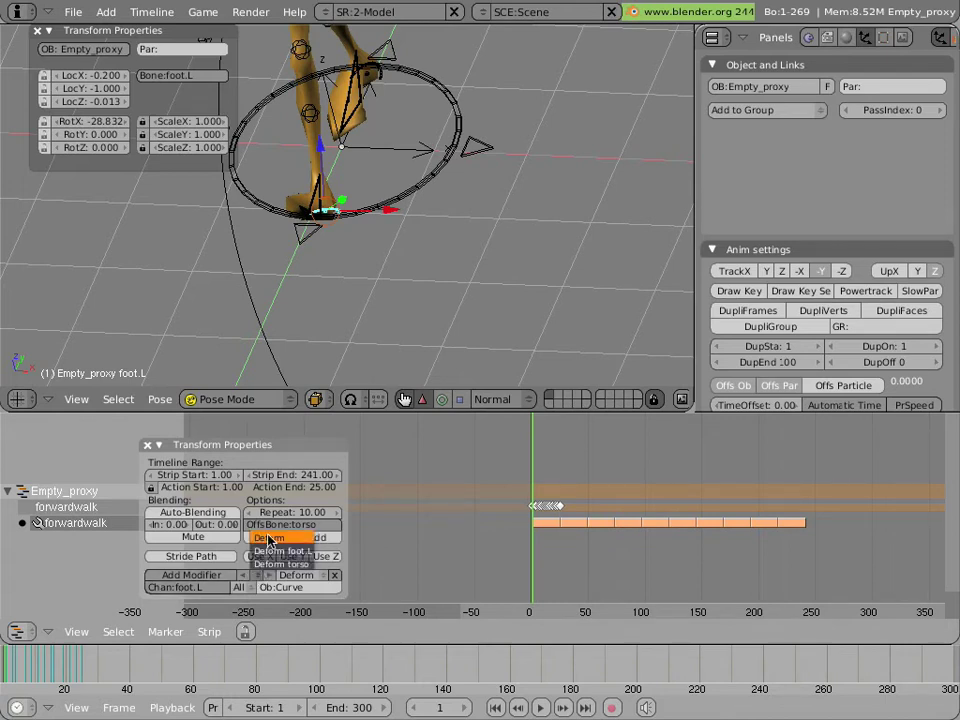
{"action": "left_click", "coordinate": [286, 541]}
{"action": "left_click", "coordinate": [292, 588]}
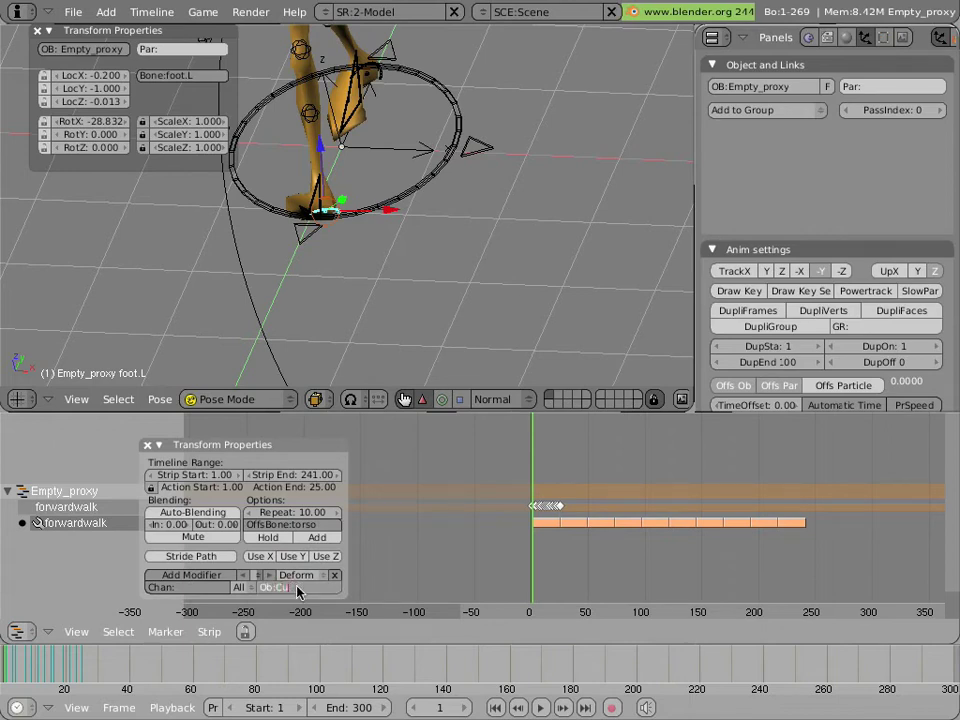
{"action": "type", "text": "Curve"}
{"action": "key", "text": "Return"}
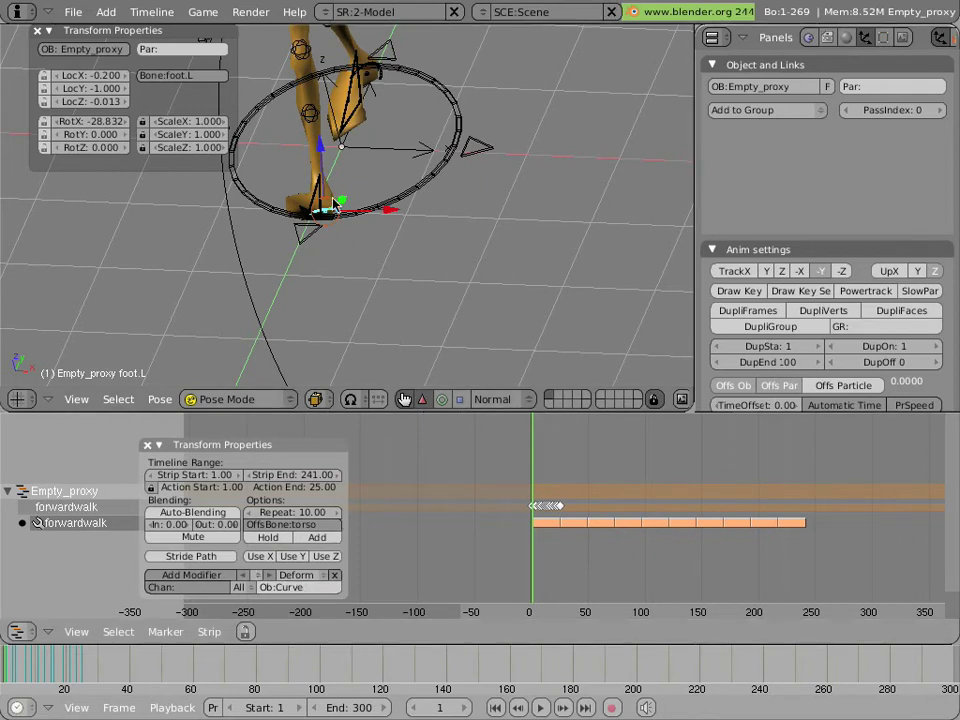
{"action": "right_click", "coordinate": [388, 88]}
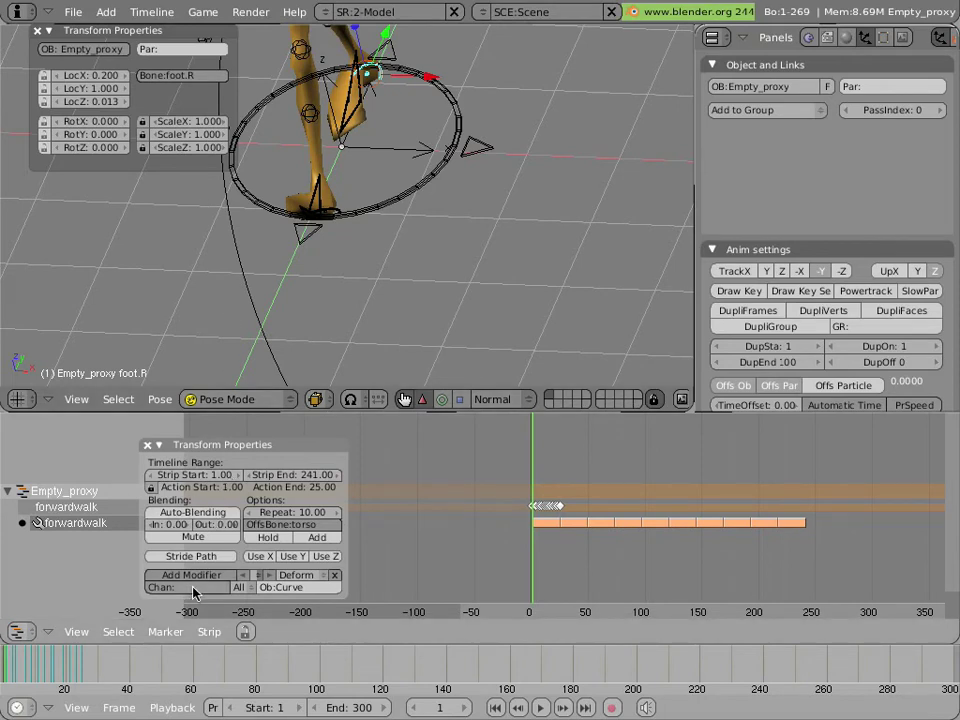
{"action": "key", "text": "ctrl+v"}
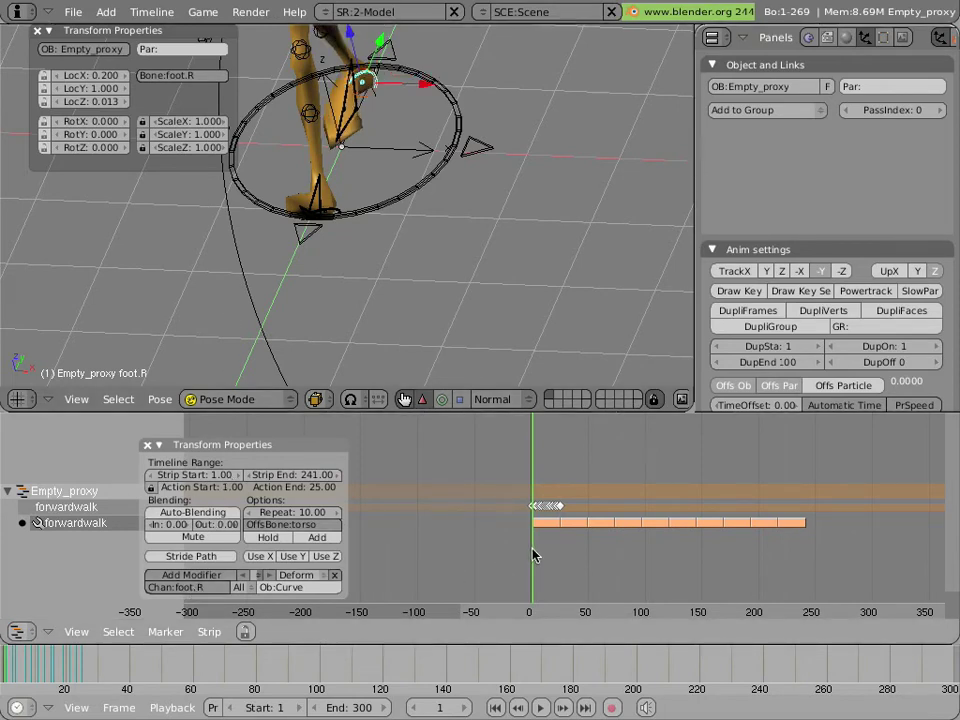
- Scrub the animation to frame 151 in front view to check how the body and feet follow the climbing path
{"action": "mouse_move", "coordinate": [534, 557]}
{"action": "left_mouse_down"}
{"action": "mouse_move", "coordinate": [621, 561]}
{"action": "mouse_move", "coordinate": [546, 560]}
{"action": "left_mouse_up"}
{"action": "scroll", "coordinate": [336, 241], "scroll_direction": "down", "scroll_amount": 3}
{"action": "middle_click_drag", "start_coordinate": [332, 242], "coordinate": [424, 240]}
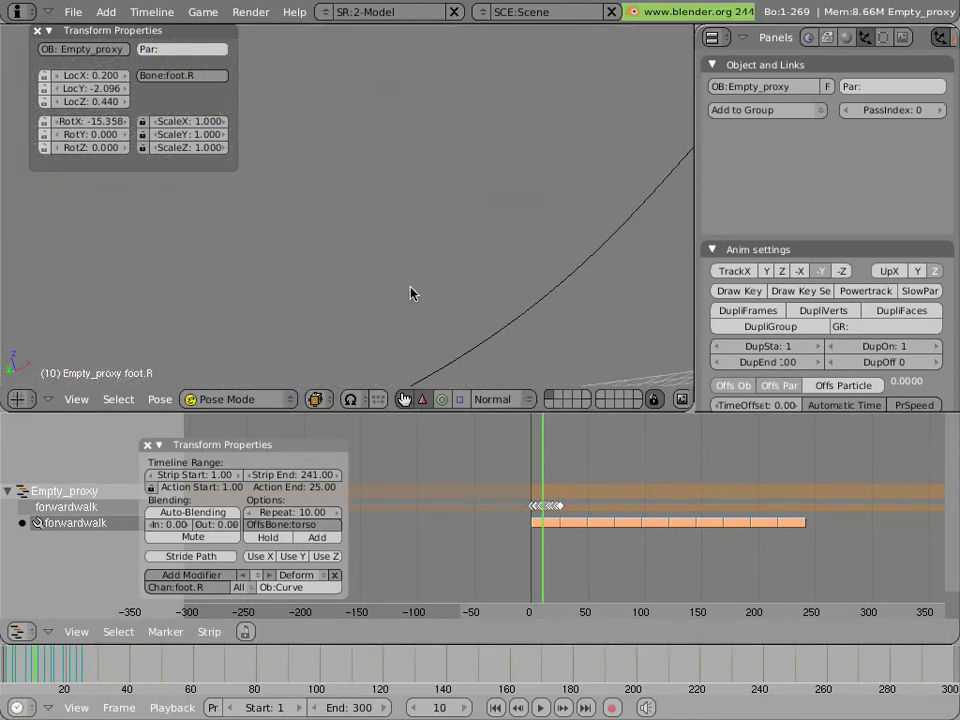
{"action": "key", "text": "KP_7"}
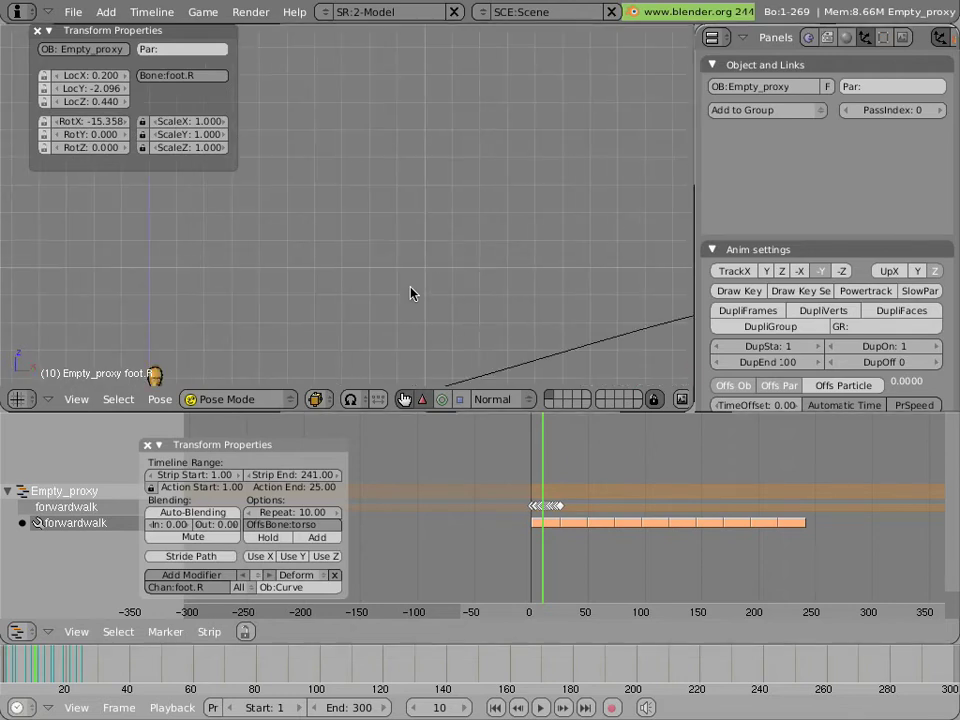
{"action": "key", "text": "KP_1"}
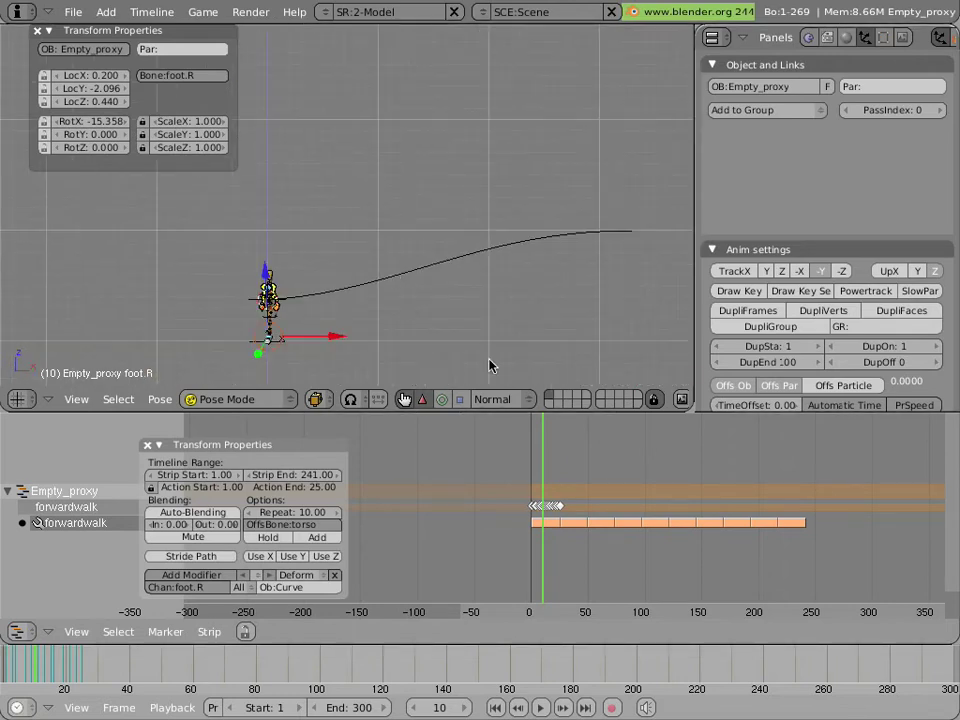
{"action": "left_click_drag", "start_coordinate": [580, 458], "coordinate": [703, 444]}
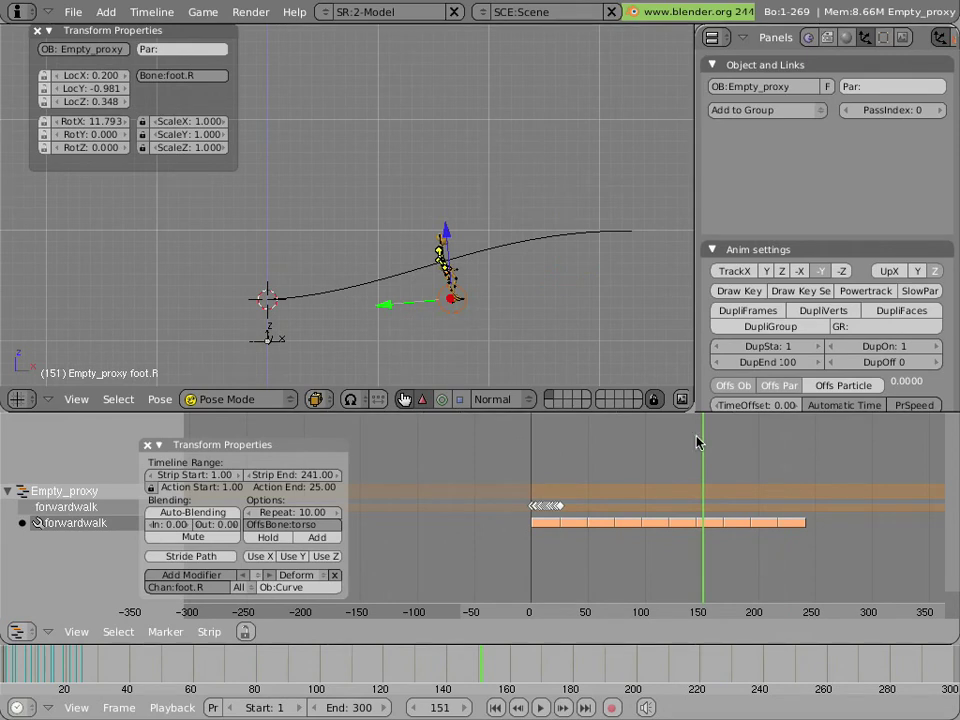
- Set the rotation axes of the torso channel's Deform modifier to XY and advance one frame to update the pose
{"action": "key", "text": "KP_0"}
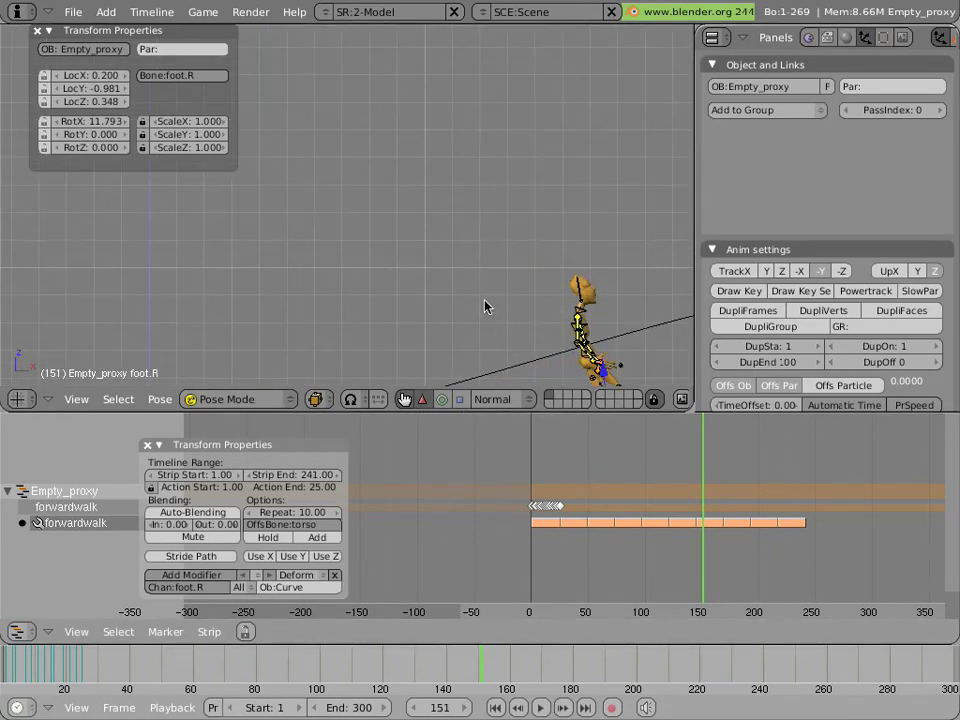
{"action": "middle_click_drag", "start_coordinate": [484, 306], "coordinate": [283, 146], "text": "shift"}
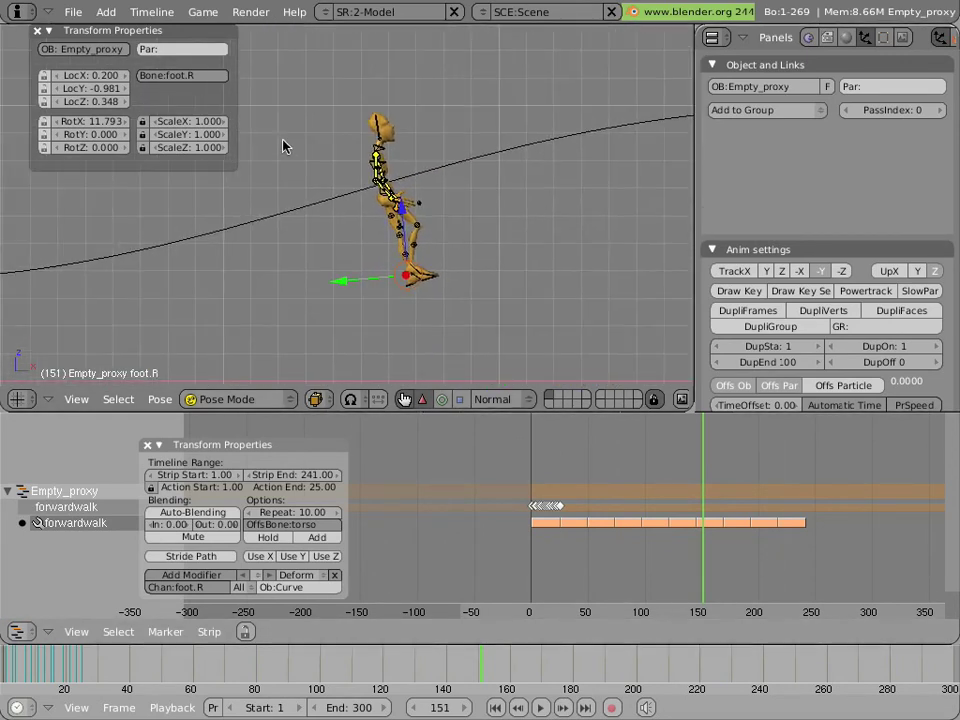
{"action": "scroll", "coordinate": [416, 204], "scroll_direction": "up", "scroll_amount": 1}
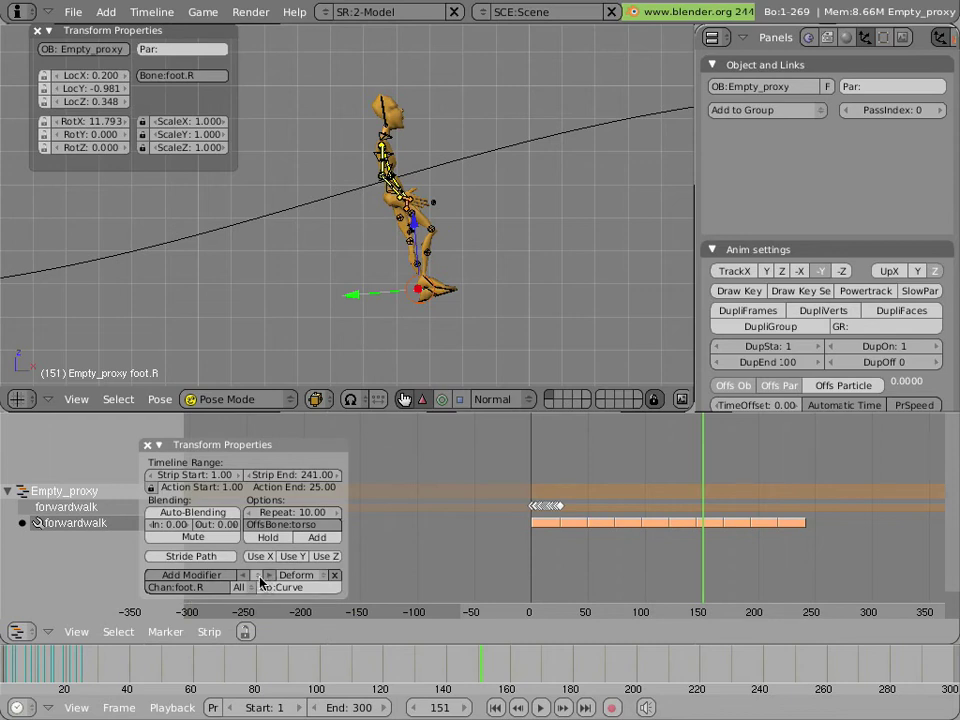
{"action": "left_click", "coordinate": [259, 576]}
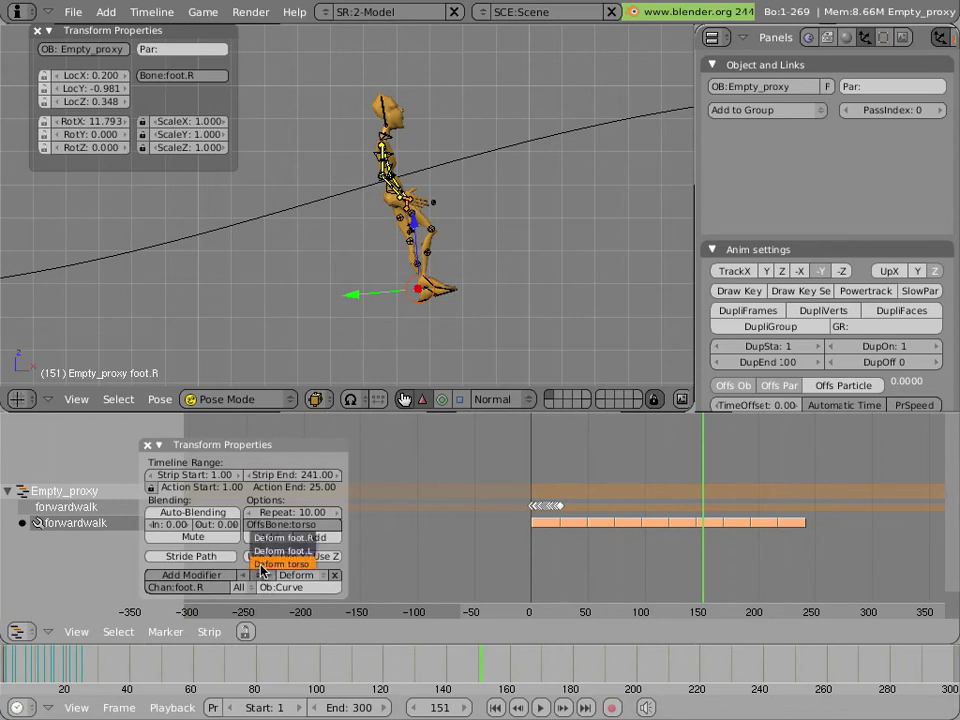
{"action": "left_click", "coordinate": [262, 564]}
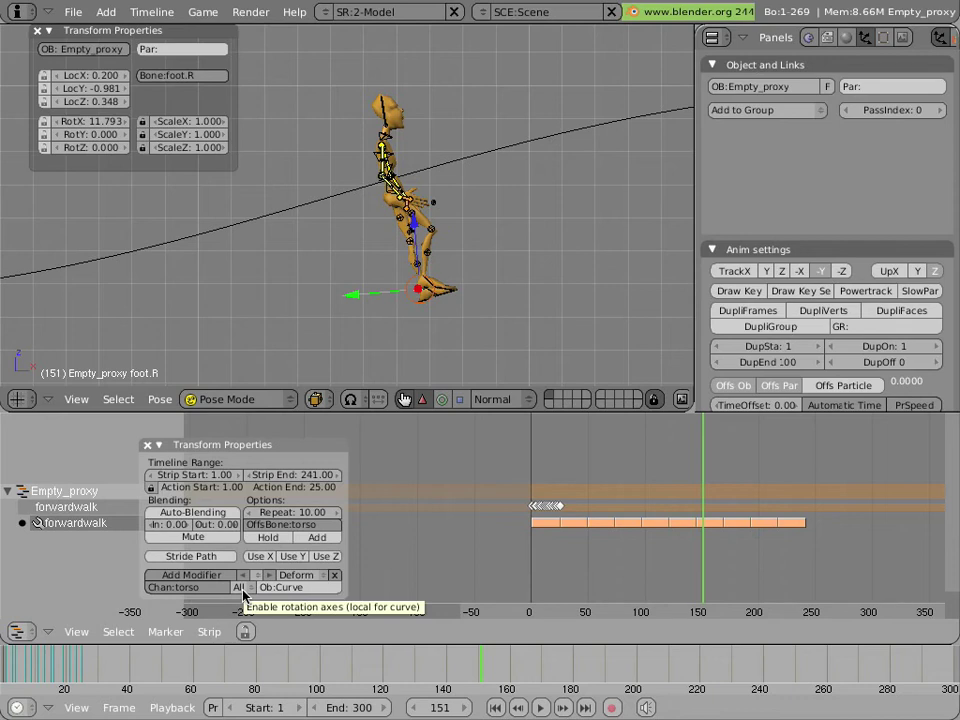
{"action": "left_click", "coordinate": [240, 588]}
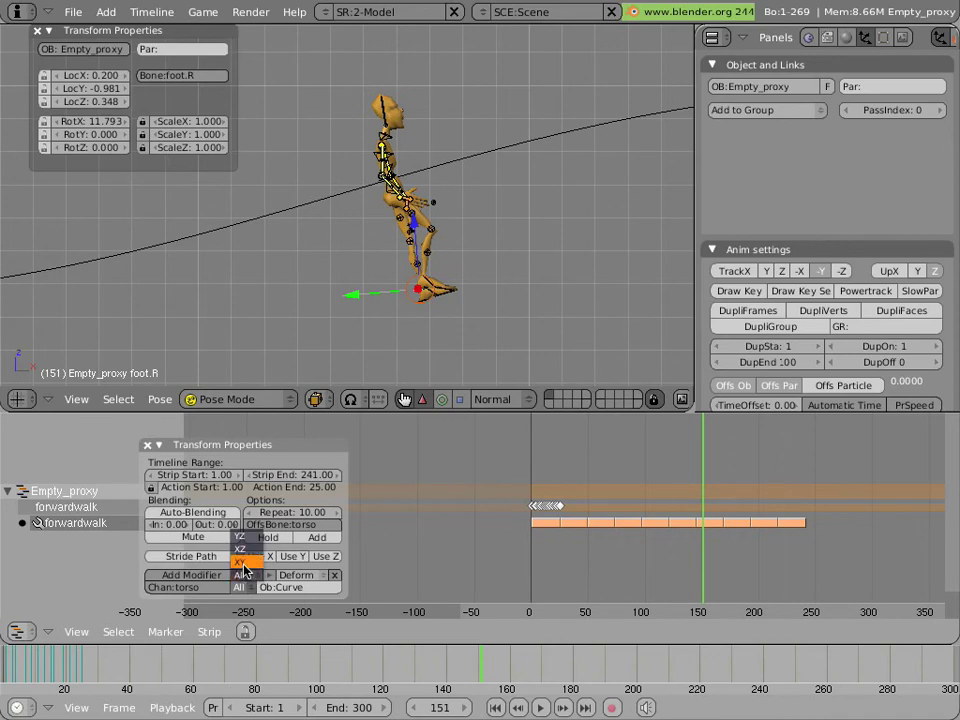
{"action": "left_click", "coordinate": [243, 563]}
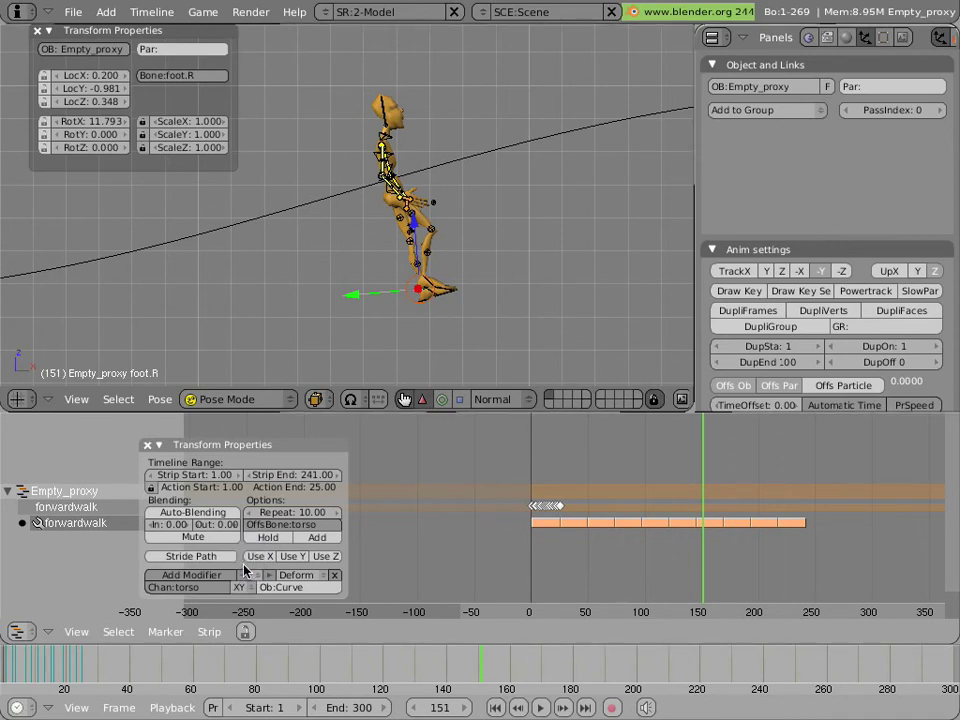
{"action": "key", "text": "Right"}
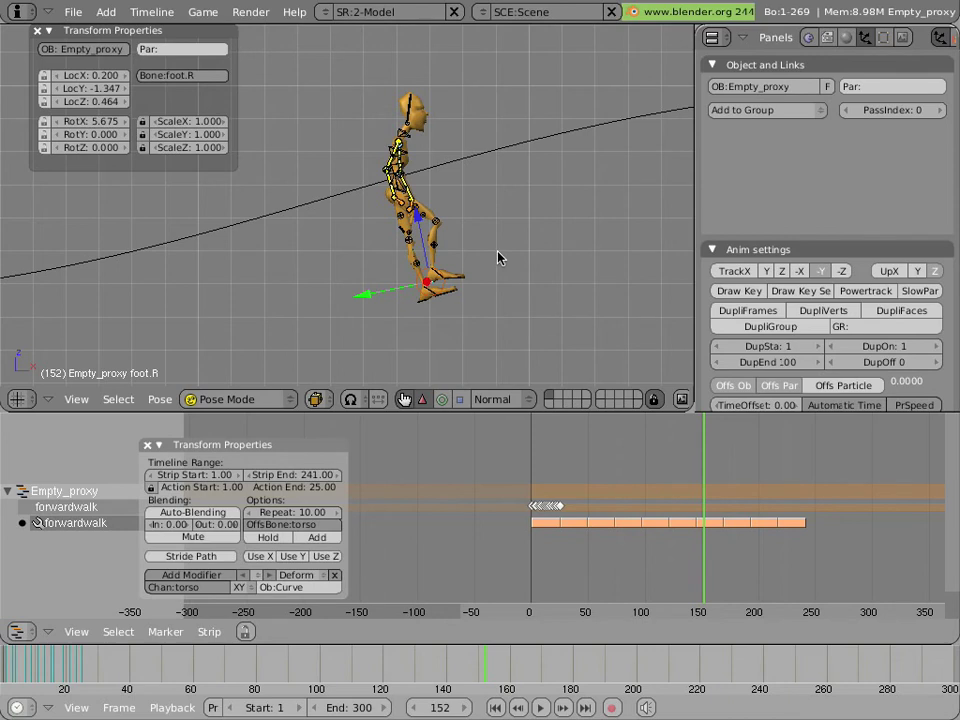
- Duplicate the path curve, move the copy about 3.68 units down along global Z to foot level, and name it footcurve
{"action": "right_click", "coordinate": [487, 153]}
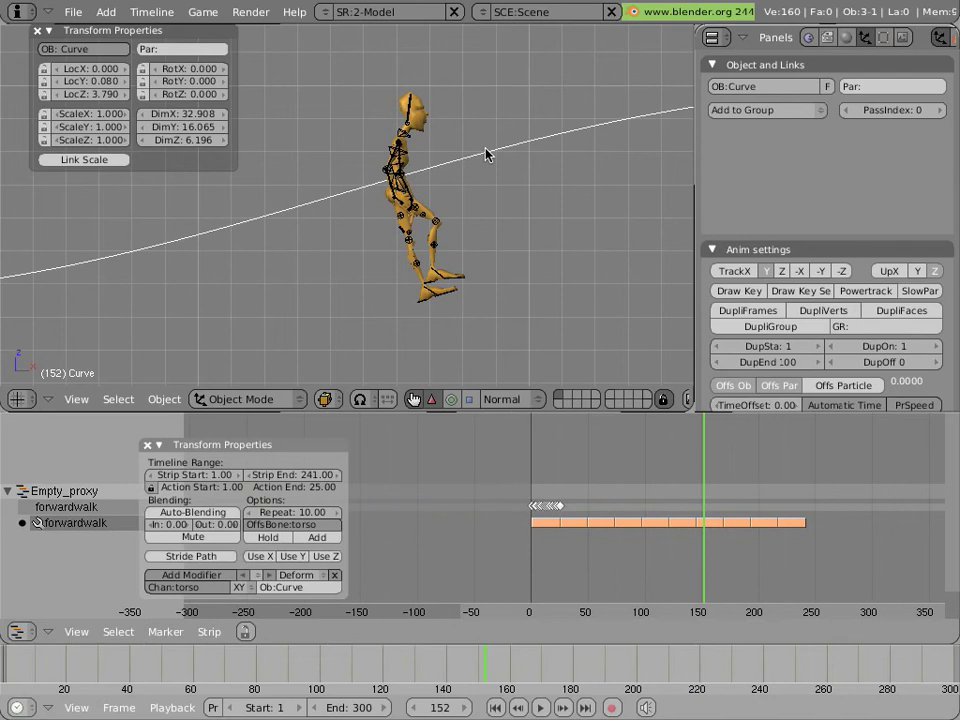
{"action": "key", "text": "shift+d"}
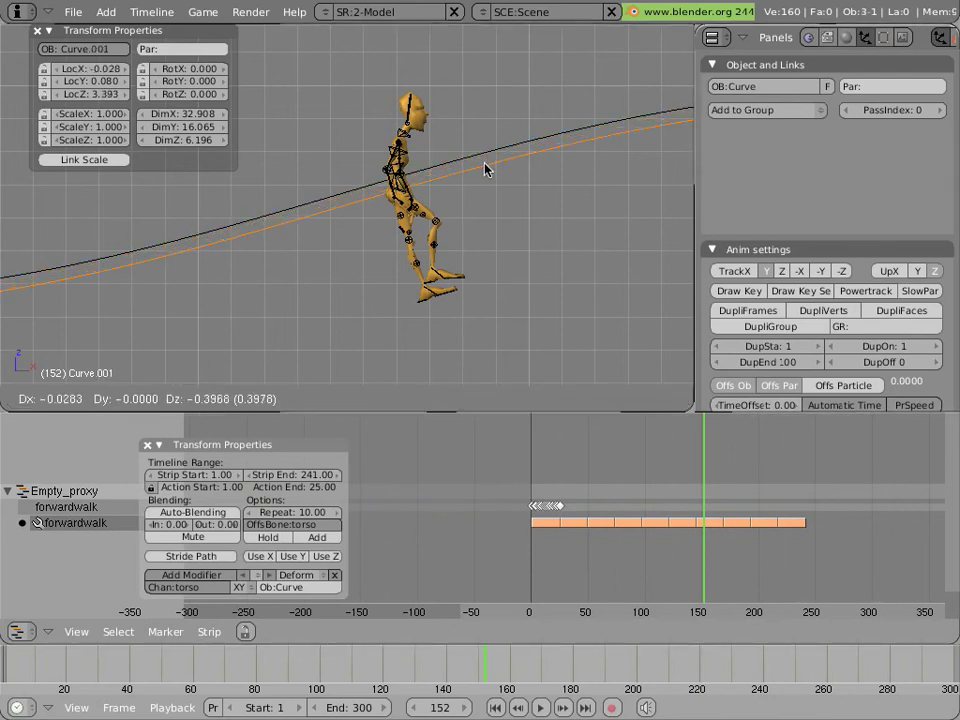
{"action": "key", "text": "z"}
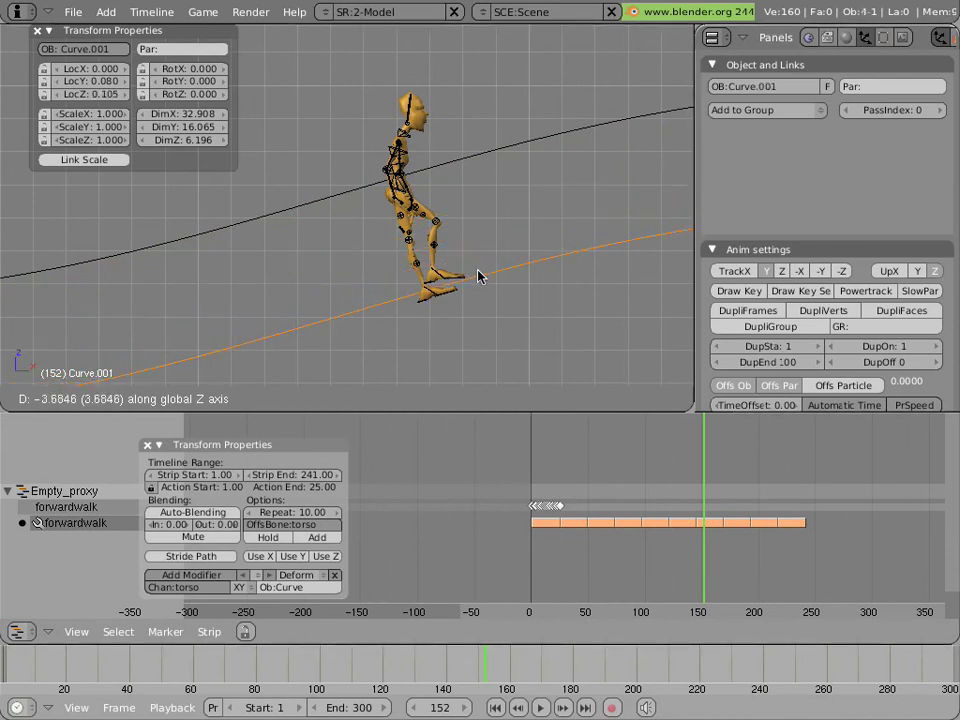
{"action": "left_click", "coordinate": [478, 276]}
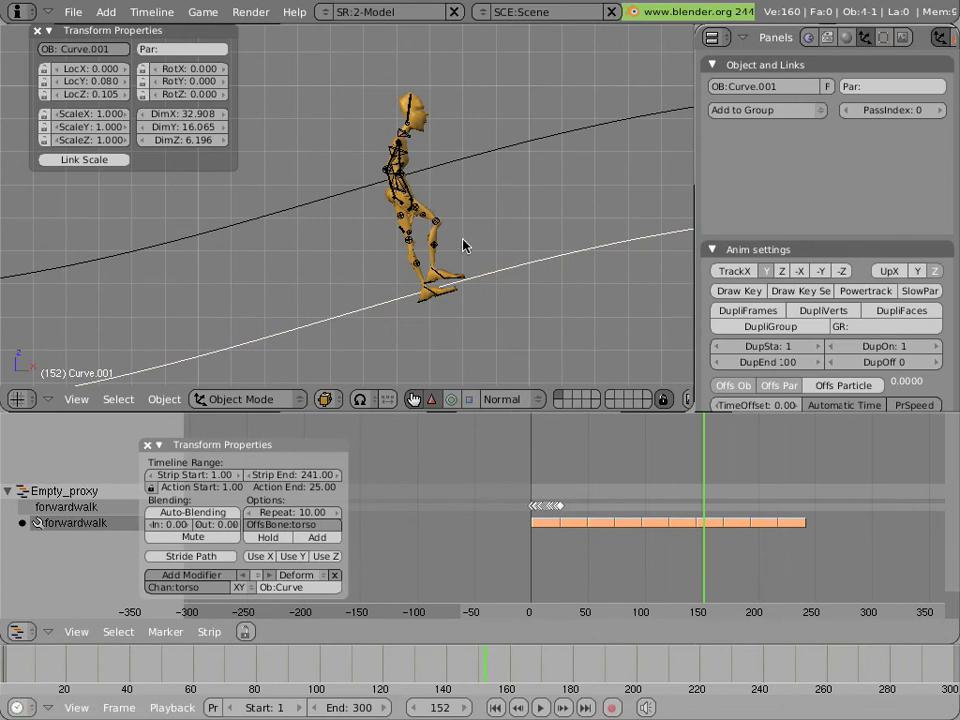
{"action": "left_click", "coordinate": [102, 49]}
{"action": "type", "text": "footcurve"}
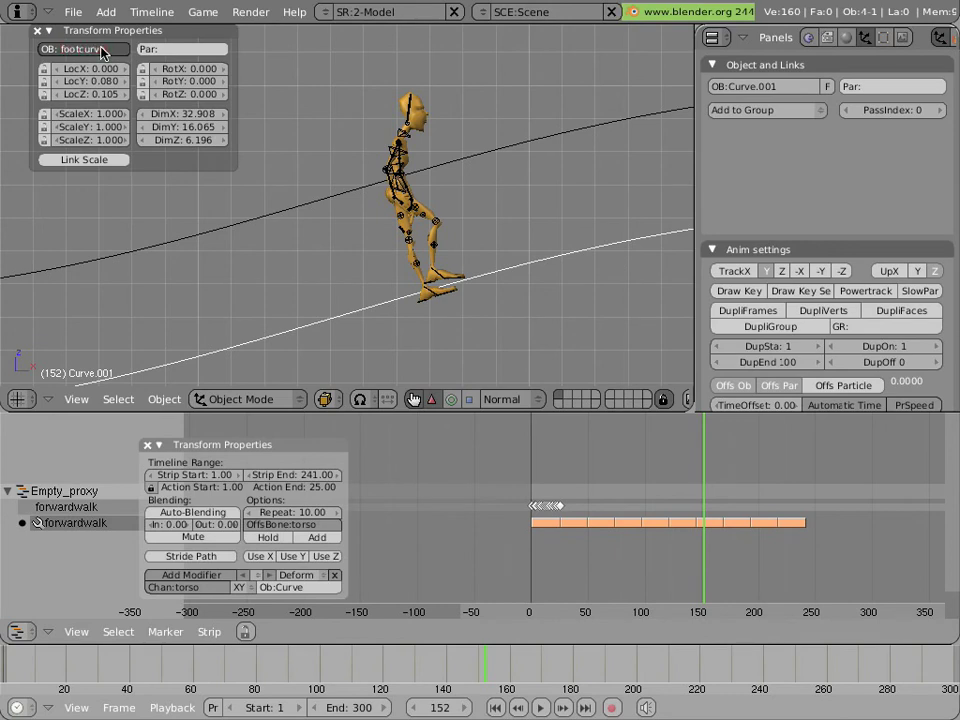
{"action": "key", "text": "Return"}
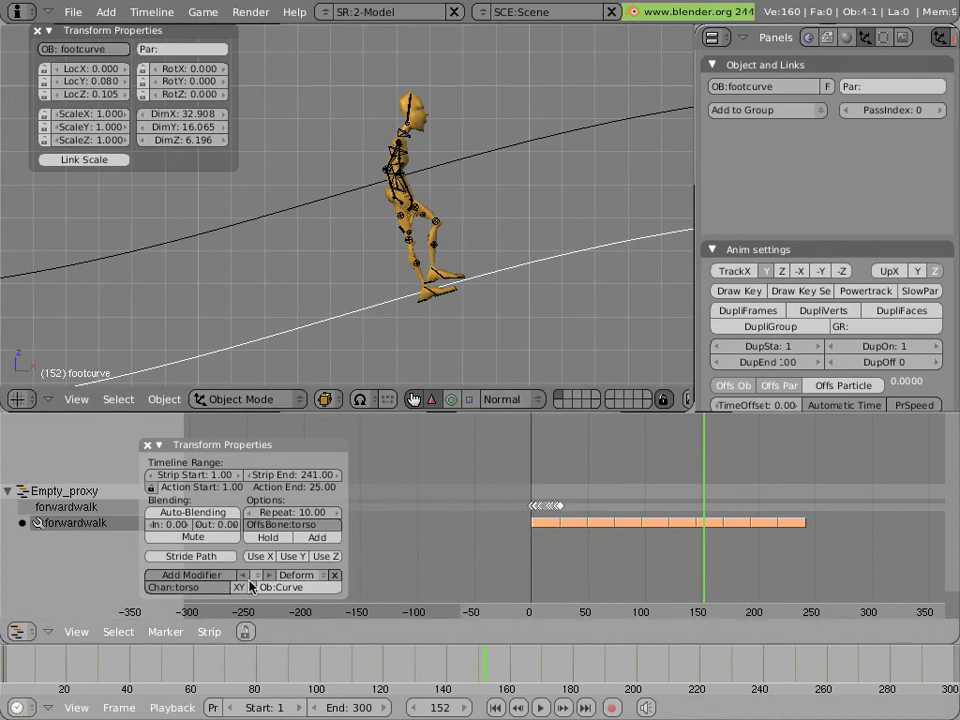
- Set the object of both the foot.L and foot.R Deform modifiers to footcurve, and advance one frame to update the pose
{"action": "left_click", "coordinate": [256, 575]}
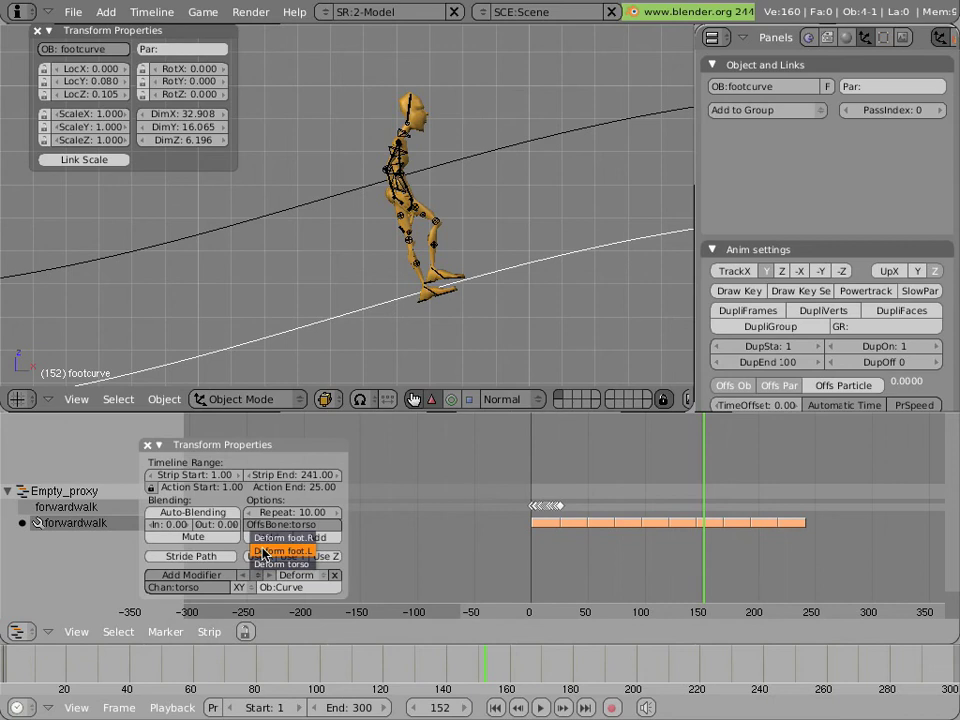
{"action": "left_click", "coordinate": [263, 551]}
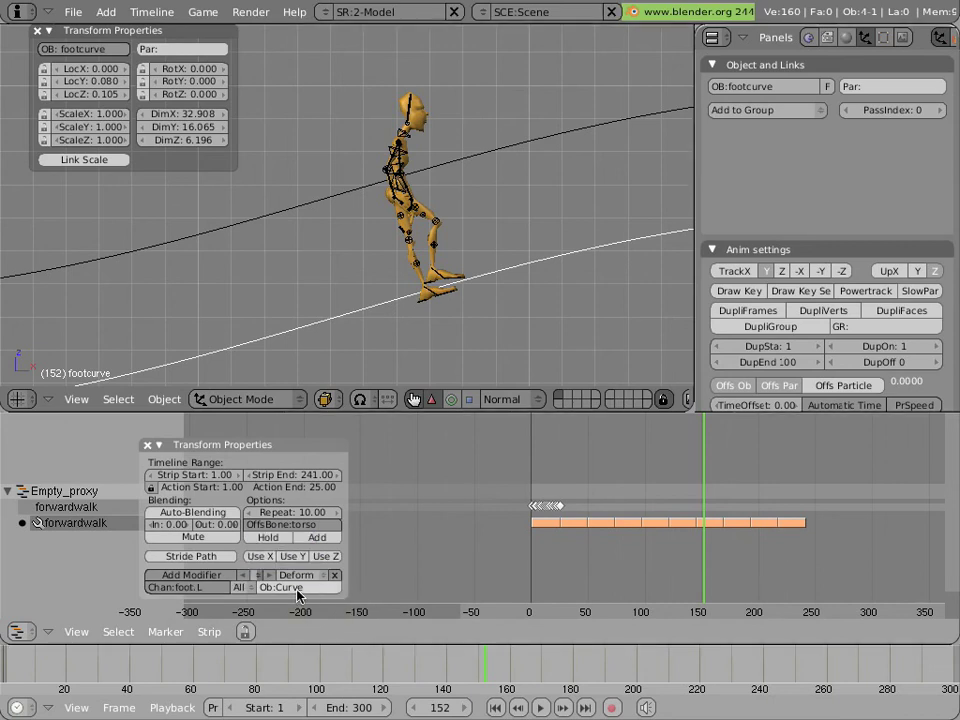
{"action": "type", "text": "footcurve"}
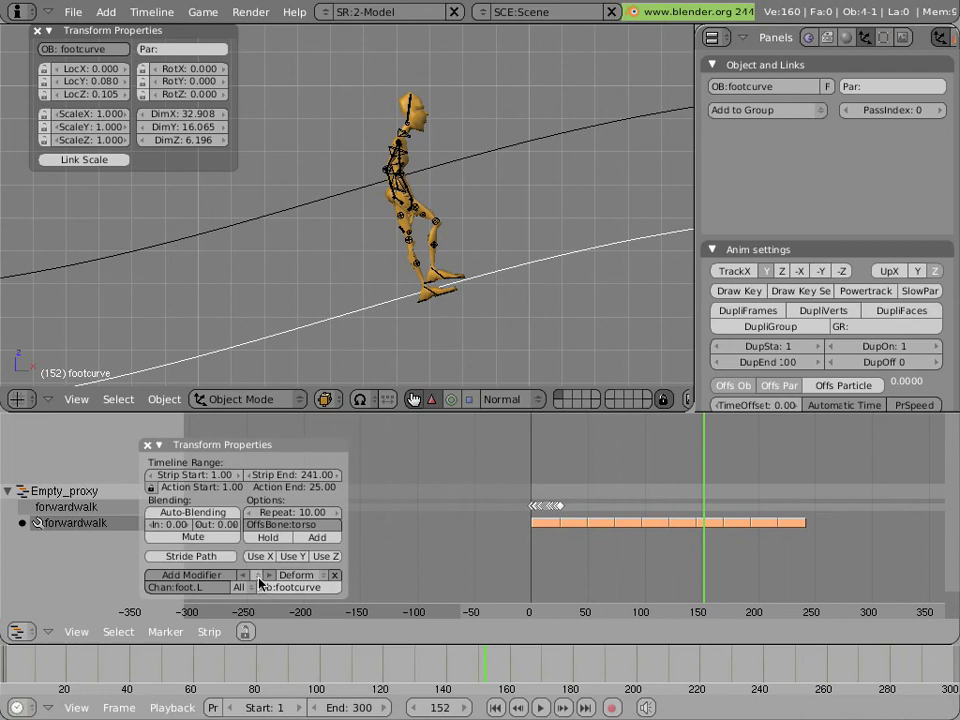
{"action": "left_click", "coordinate": [258, 576]}
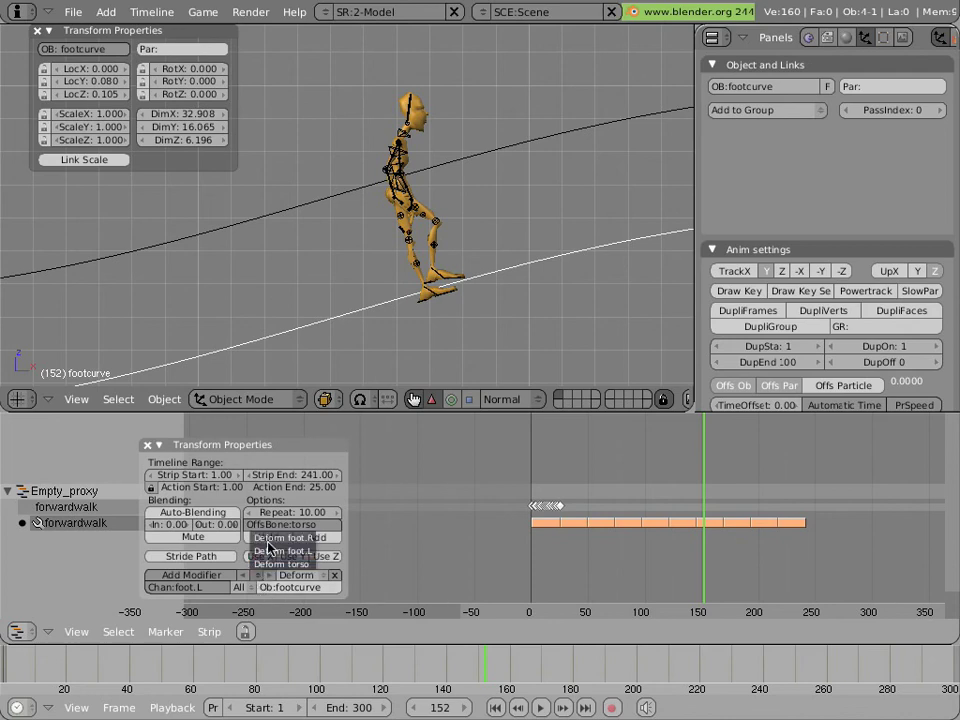
{"action": "left_click", "coordinate": [280, 538]}
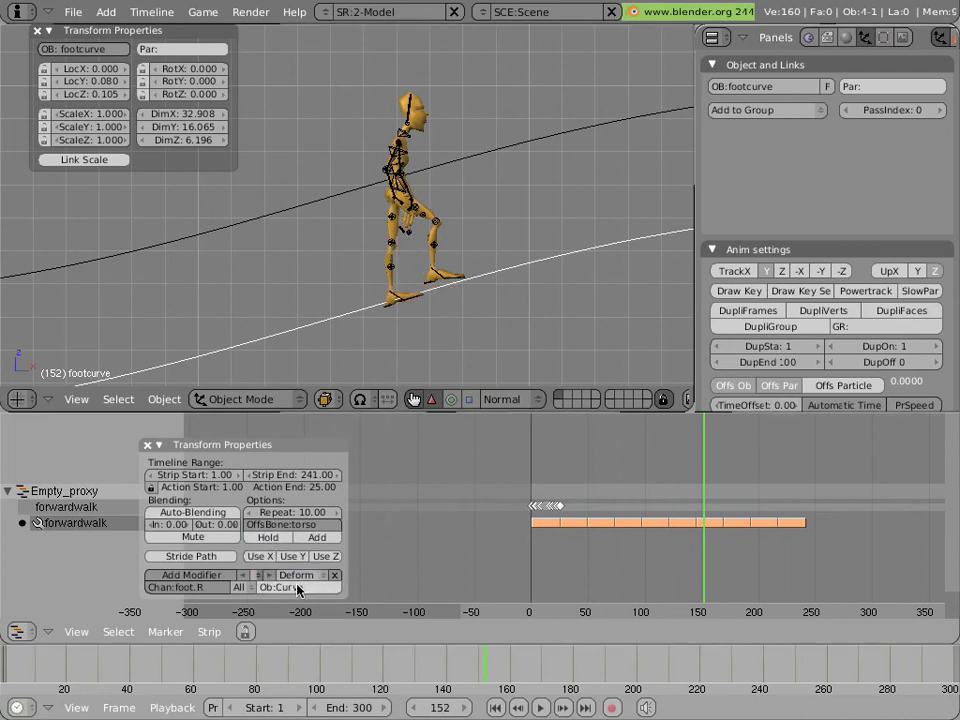
{"action": "type", "text": "footcurve"}
{"action": "key", "text": "Right"}
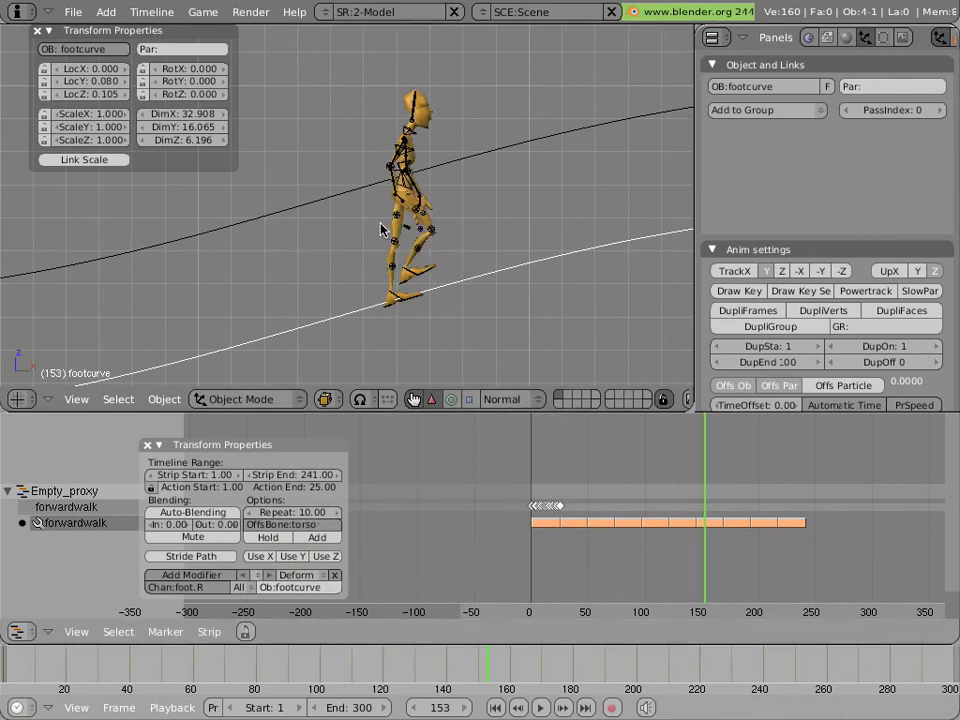
- Step frame by frame between about frames 152 and 162 to check how the feet follow the lower curve
{"action": "key", "text": "Left"}
{"action": "key", "text": "Left"}
{"action": "key", "text": "Right"}
{"action": "key", "text": "Right"}
{"action": "key", "text": "Right"}
{"action": "key", "text": "Right"}
{"action": "key", "text": "Right"}
{"action": "key", "text": "Right"}
{"action": "key", "text": "Right"}
{"action": "key", "text": "Right"}
{"action": "key", "text": "Right"}
{"action": "key", "text": "Right"}
{"action": "key", "text": "Right"}
{"action": "key", "text": "Right"}
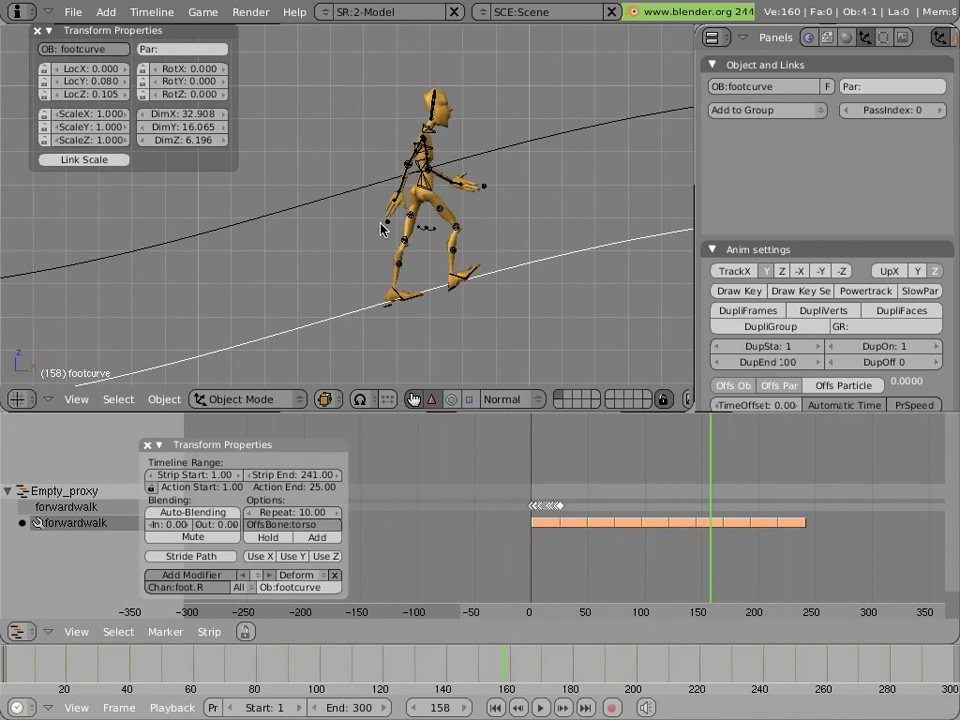
{"action": "key", "text": "Left"}
{"action": "key", "text": "Left"}
{"action": "key", "text": "Left"}
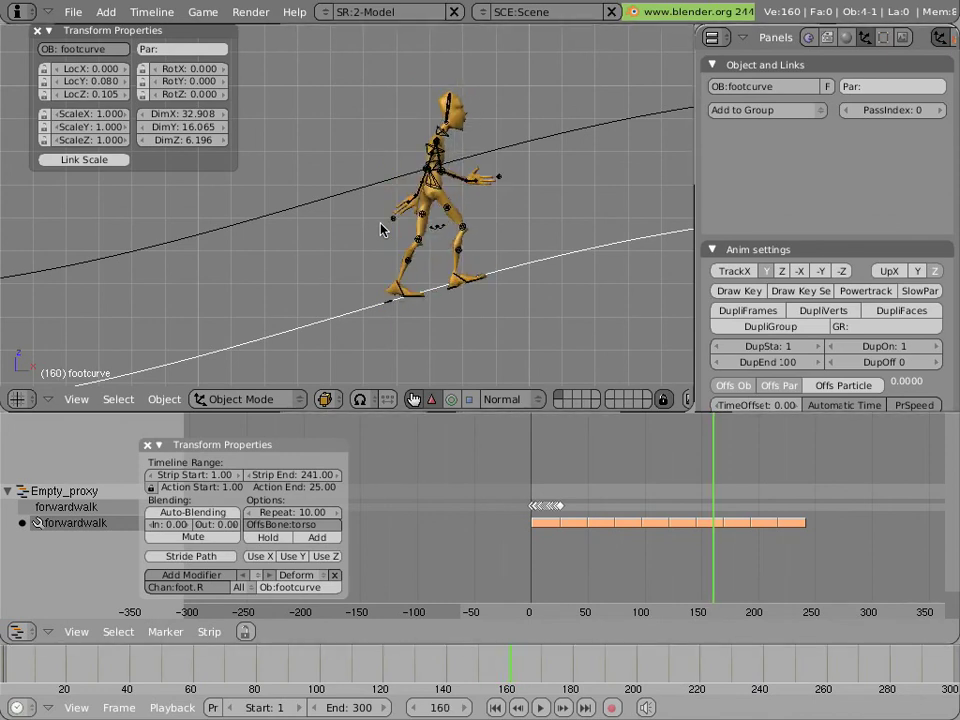
{"action": "key", "text": "Left"}
{"action": "key", "text": "Left"}
{"action": "key", "text": "Right"}
{"action": "key", "text": "Right"}
{"action": "key", "text": "Right"}
{"action": "key", "text": "Right"}
{"action": "key", "text": "Right"}
{"action": "key", "text": "Right"}
{"action": "key", "text": "Right"}
{"action": "key", "text": "Right"}
{"action": "key", "text": "Right"}
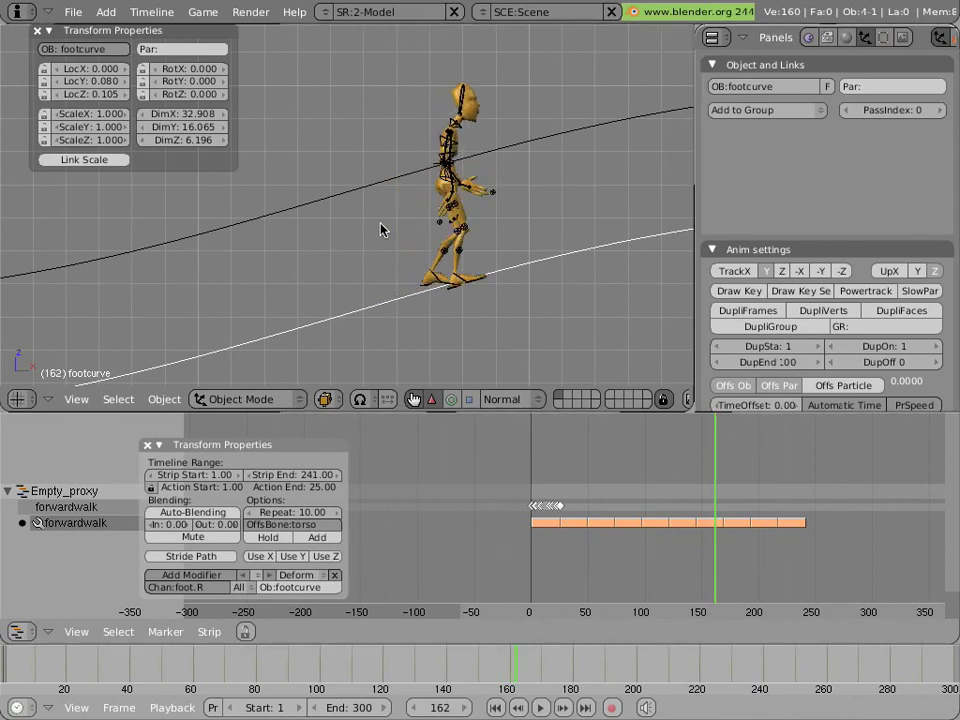
- Jump back and forth through the walk in ten-frame steps to check the feet, and return to frame 1
{"action": "key", "text": "Down"}
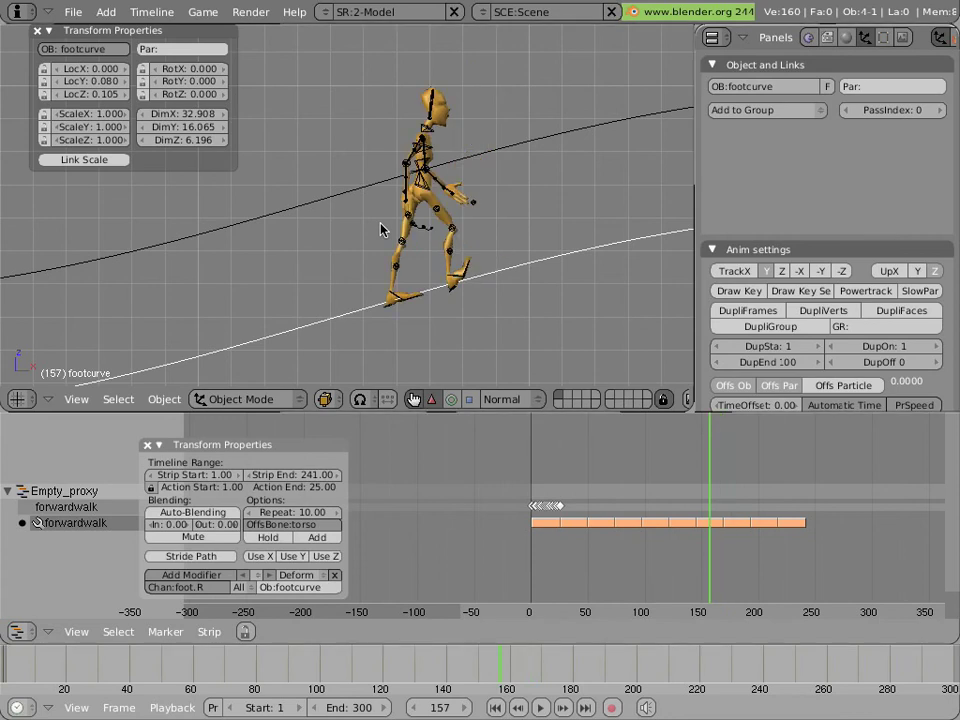
{"action": "key", "text": "Down"}
{"action": "key", "text": "Down"}
{"action": "key", "text": "Down"}
{"action": "key", "text": "Down"}
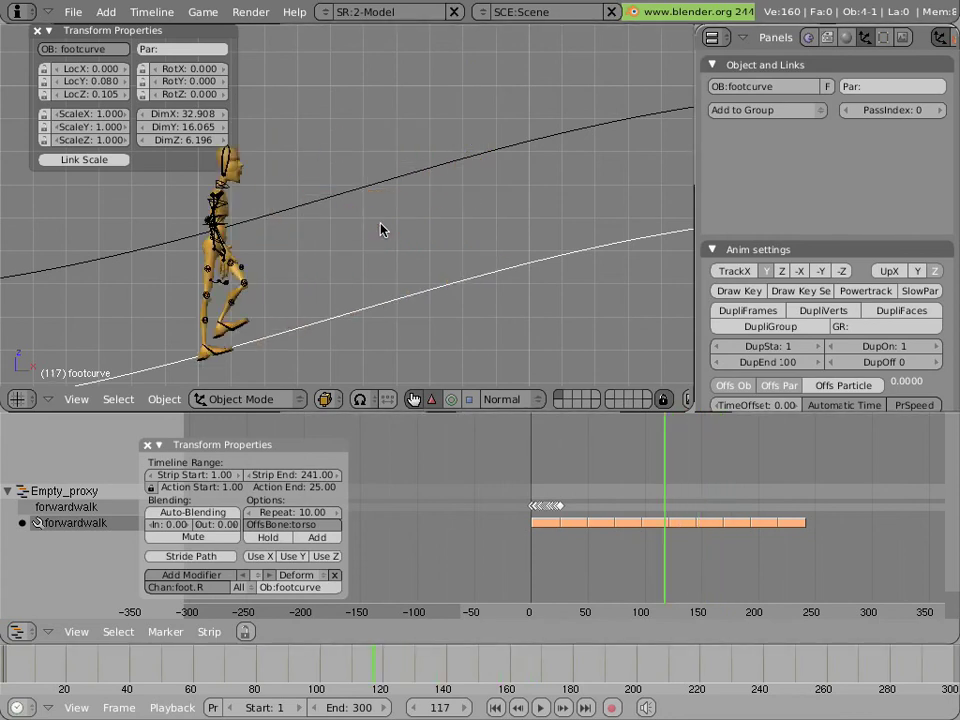
{"action": "key", "text": "Up"}
{"action": "key", "text": "Up"}
{"action": "key", "text": "Up"}
{"action": "key", "text": "Down"}
{"action": "key", "text": "Down"}
{"action": "key", "text": "Down"}
{"action": "key", "text": "shift+Left"}
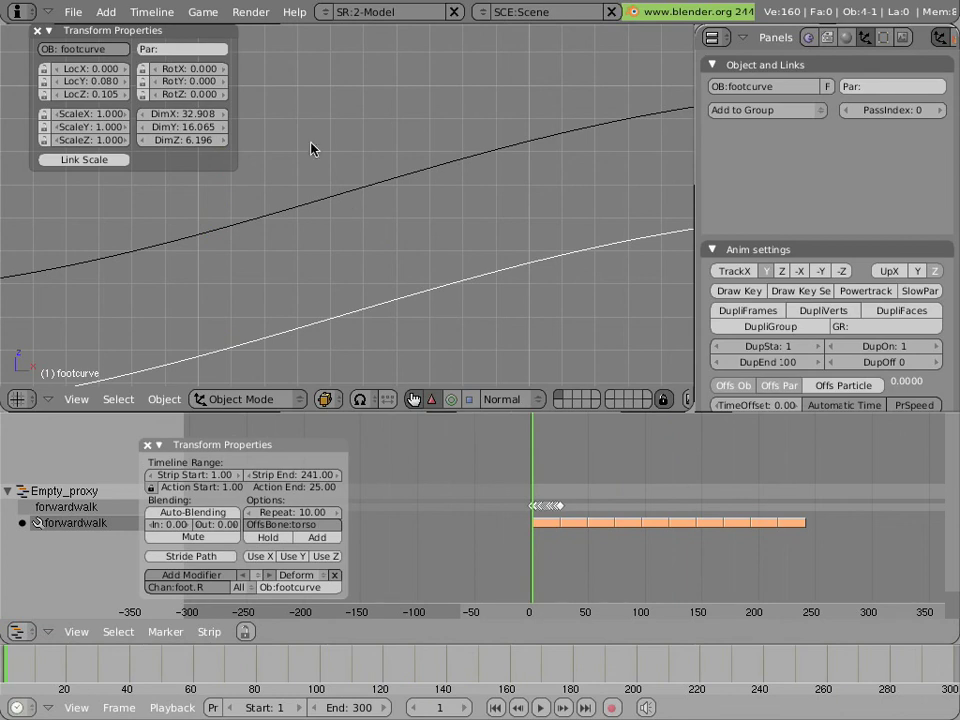
- Scrub the walk from frame 1 to frame 241 in side view to examine how the character climbs both curves
{"action": "middle_click_drag", "start_coordinate": [313, 146], "coordinate": [319, 207]}
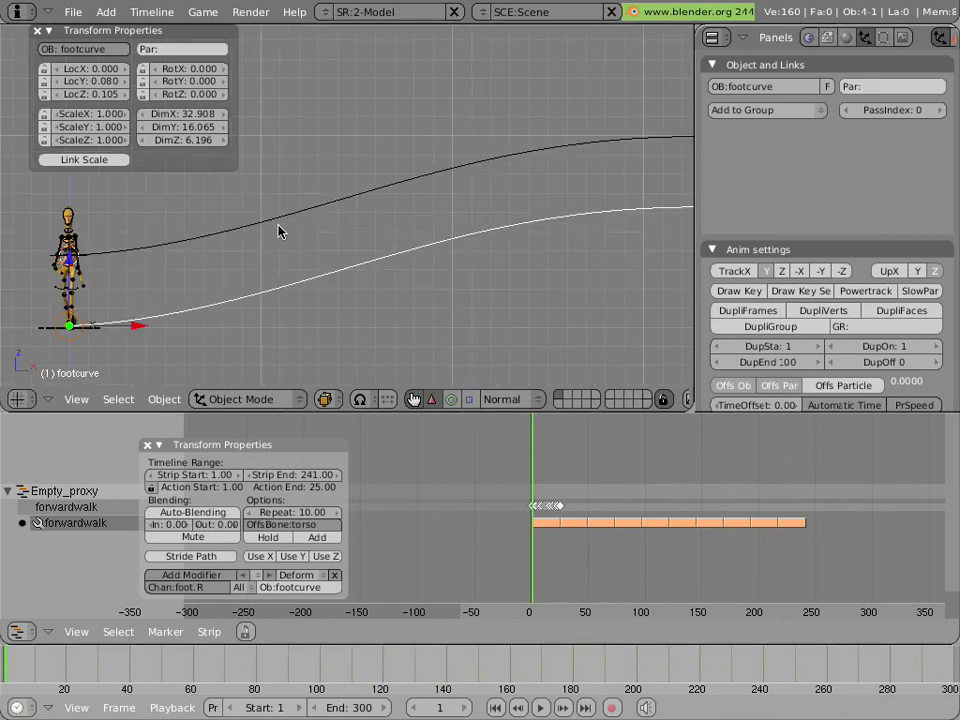
{"action": "key", "text": "KP_6"}
{"action": "key", "text": "KP_6"}
{"action": "middle_click_drag", "start_coordinate": [279, 229], "coordinate": [40, 165]}
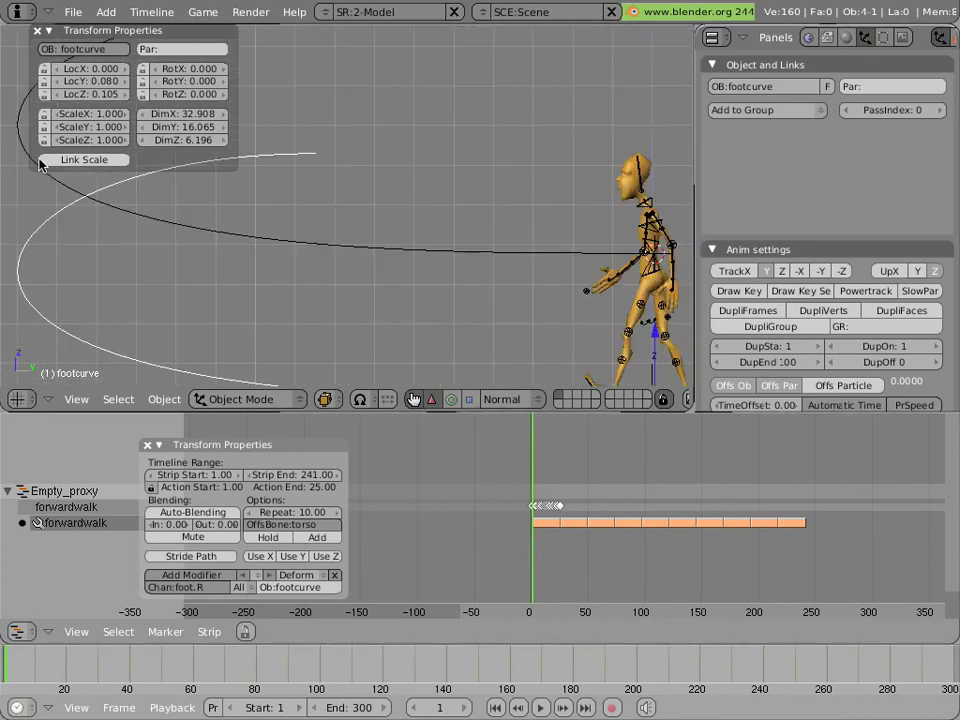
{"action": "key", "text": "KP_3"}
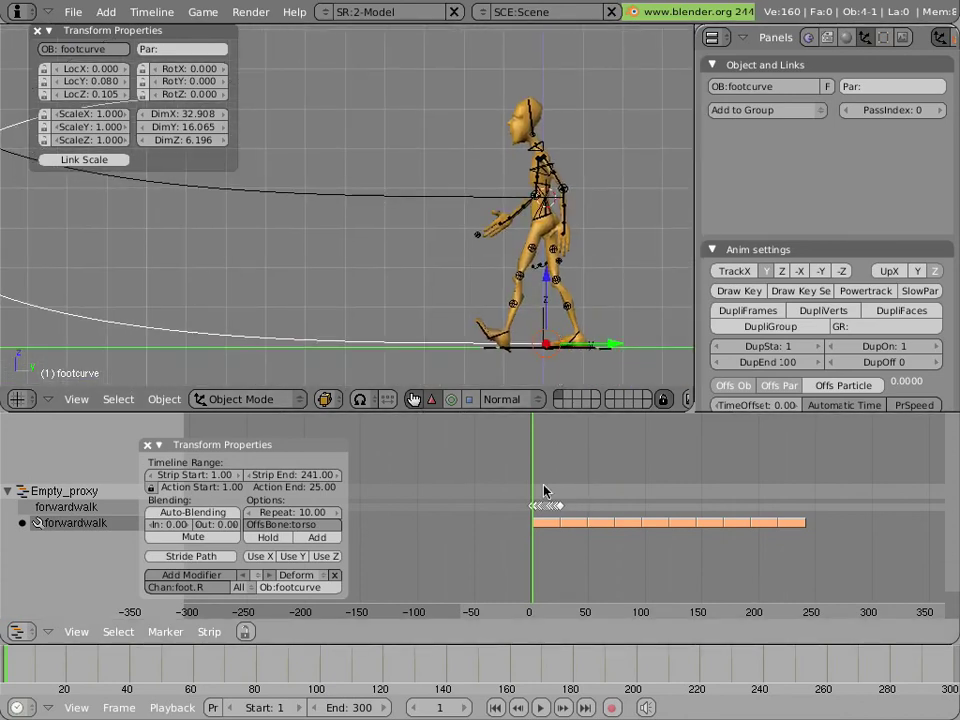
{"action": "left_click_drag", "start_coordinate": [543, 490], "coordinate": [625, 502]}
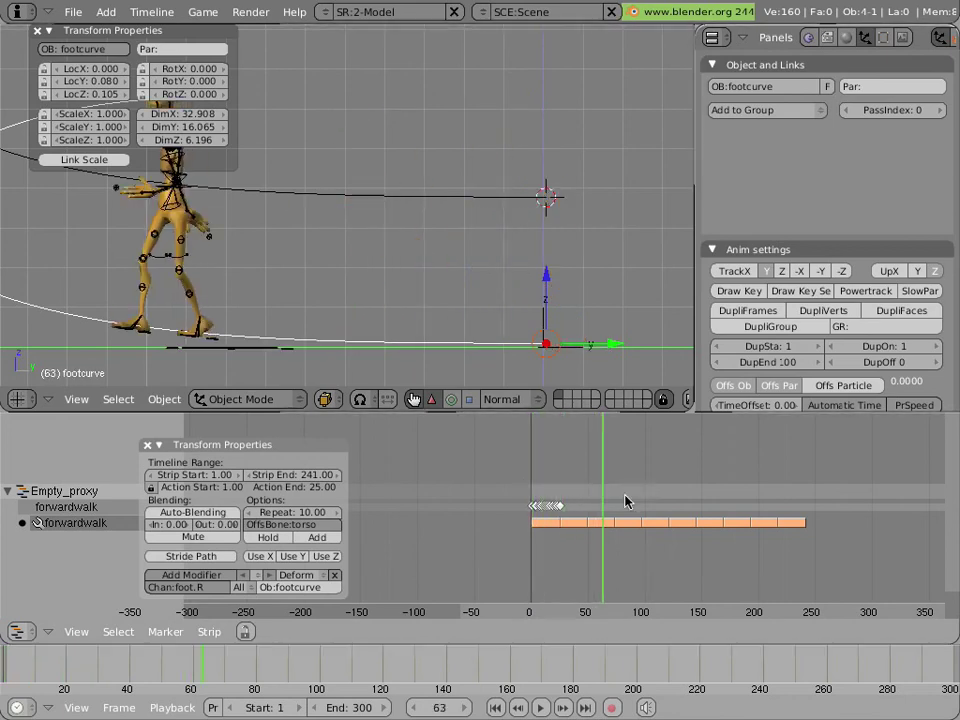
{"action": "left_click", "coordinate": [633, 500]}
{"action": "scroll", "coordinate": [531, 380], "scroll_direction": "down", "scroll_amount": 4}
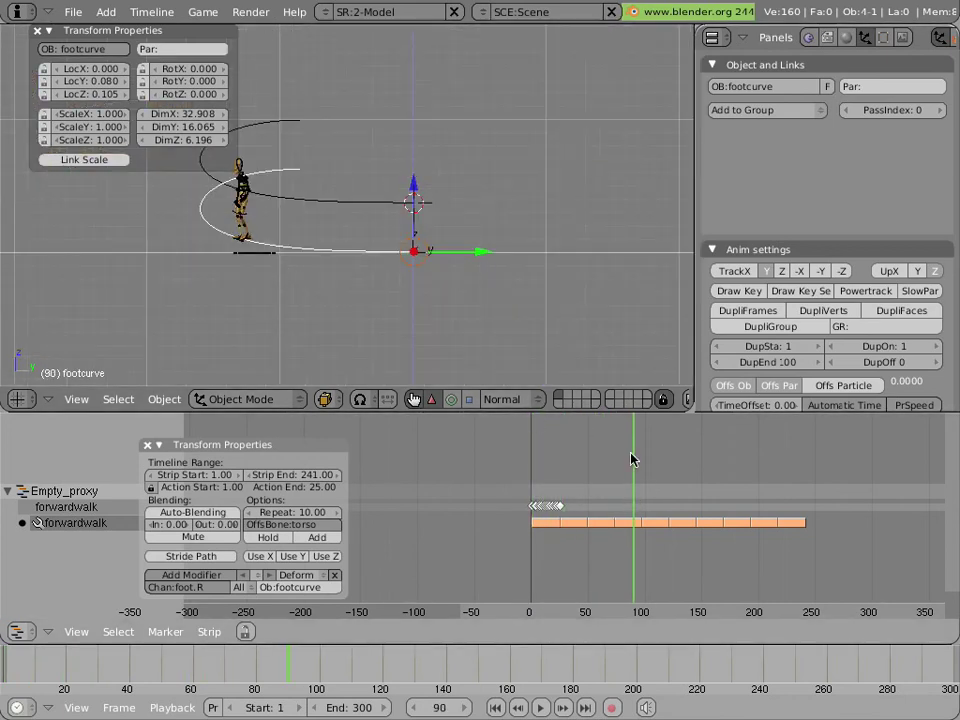
{"action": "left_click_drag", "start_coordinate": [631, 459], "coordinate": [805, 486]}
- Enable Hold on the forwardwalk strip and check the character at frame 143 in front view
{"action": "left_click", "coordinate": [791, 521]}
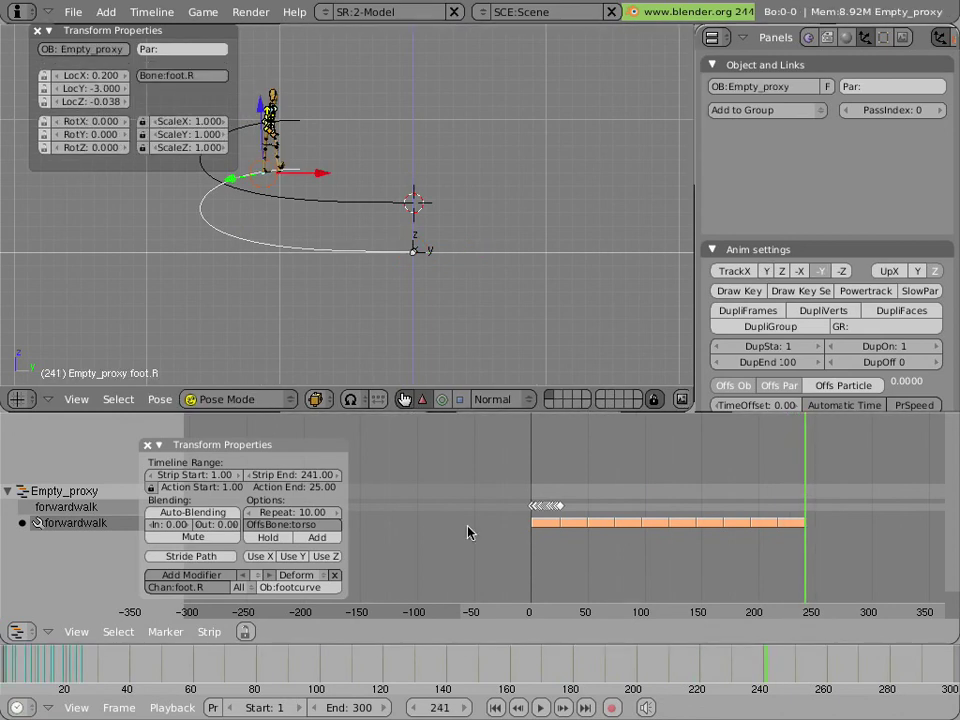
{"action": "left_click", "coordinate": [268, 537]}
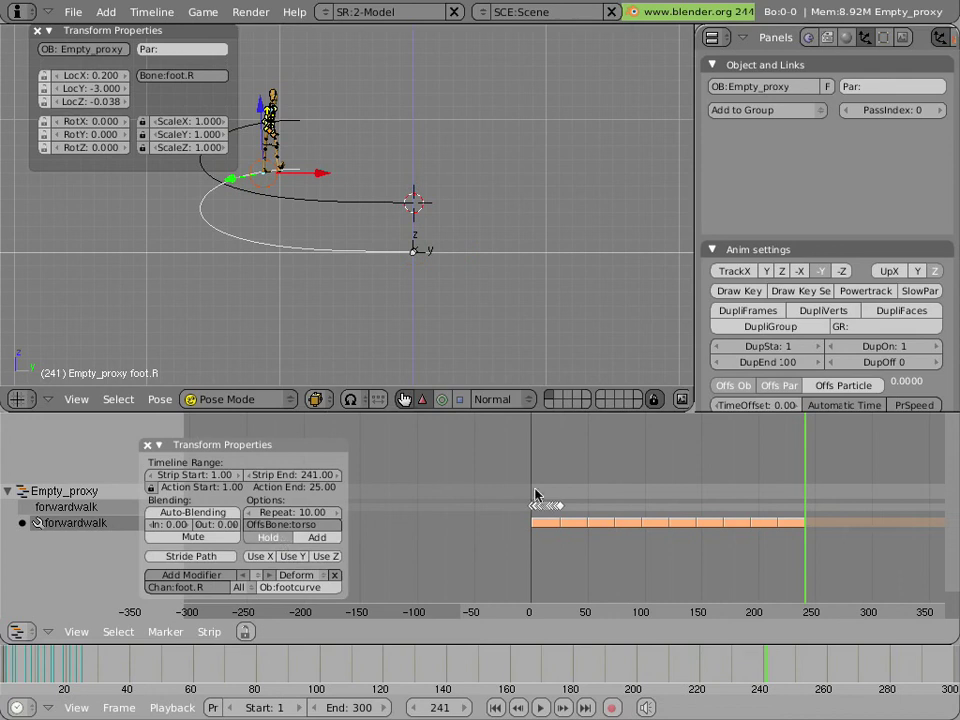
{"action": "left_click_drag", "start_coordinate": [814, 466], "coordinate": [693, 466]}
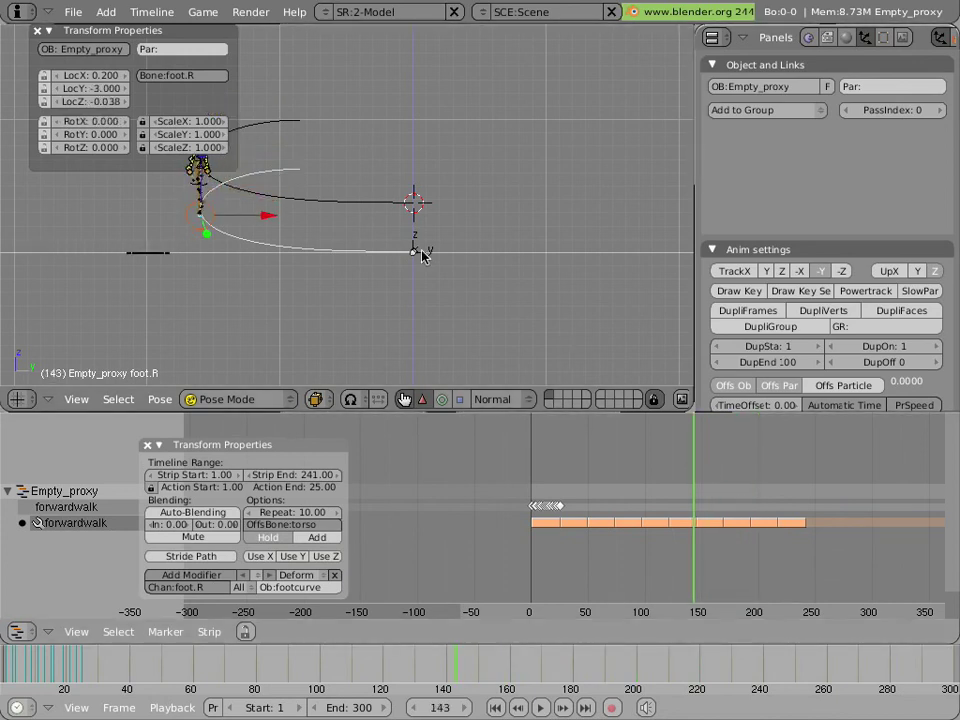
{"action": "key", "text": "KP_1"}
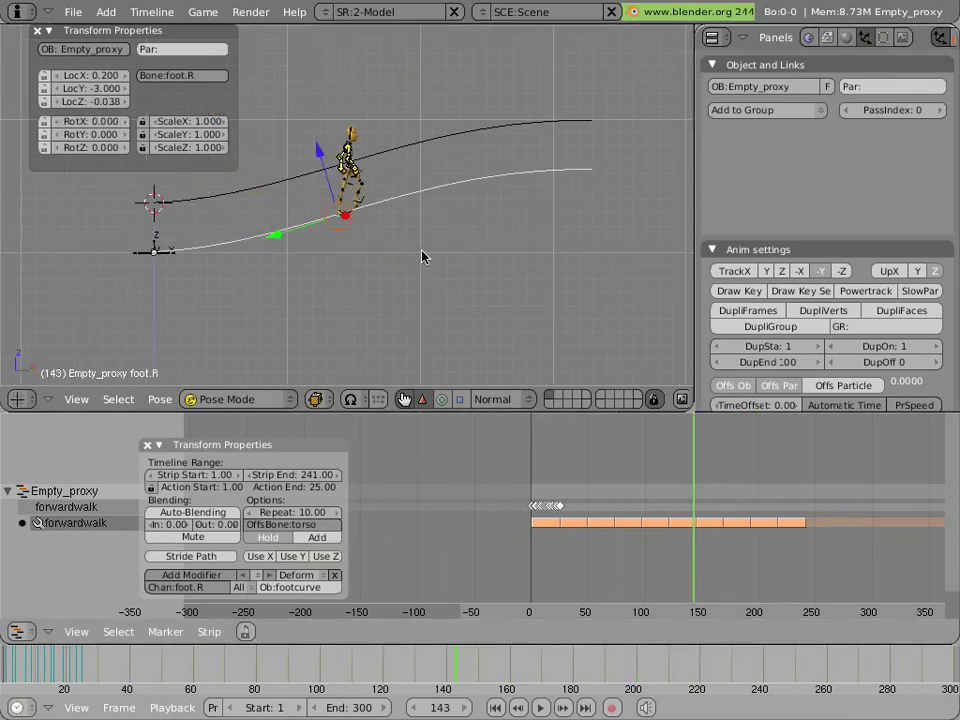
- Move the active control point of footcurve slightly upward in edit mode, giving the curve a Z dimension of about 6.3, and return to object mode
{"action": "scroll", "coordinate": [343, 145], "scroll_direction": "up", "scroll_amount": 5}
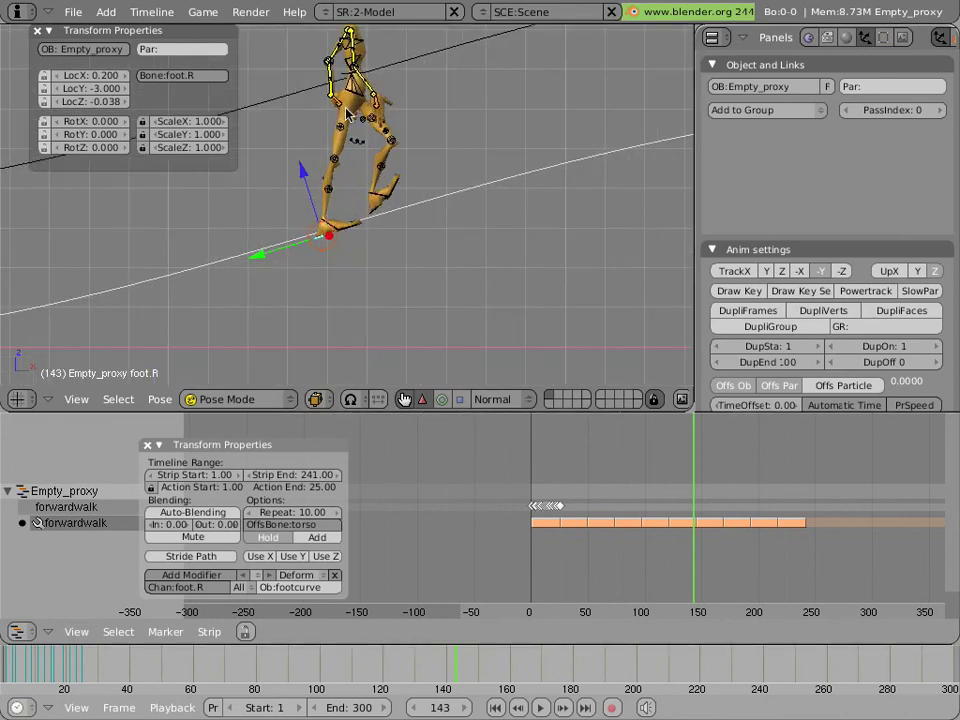
{"action": "middle_click_drag", "start_coordinate": [345, 140], "coordinate": [378, 202]}
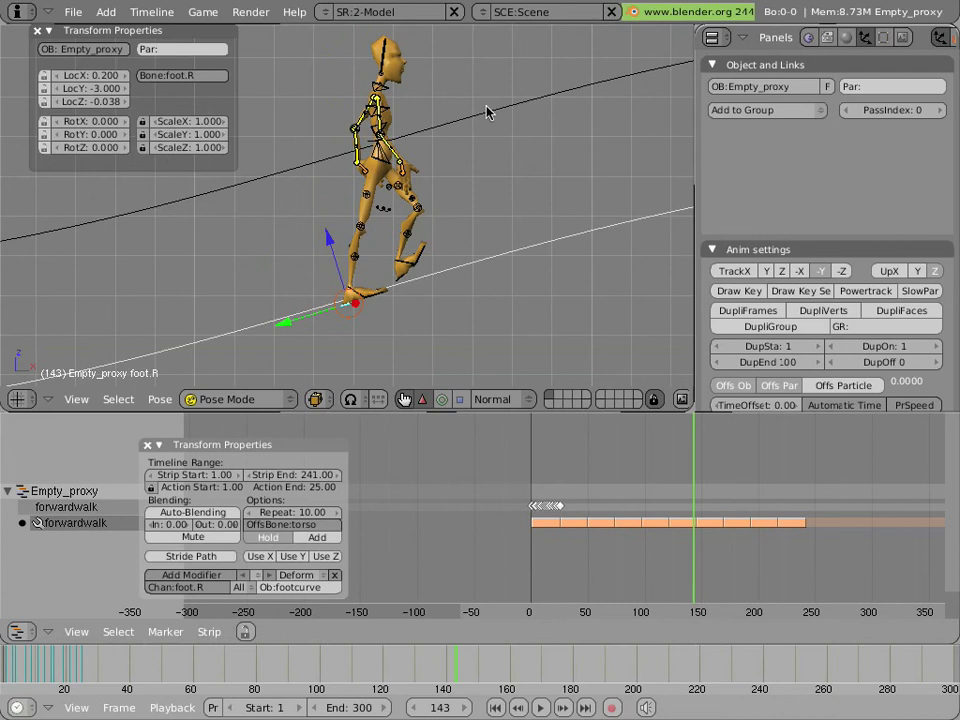
{"action": "right_click", "coordinate": [491, 268]}
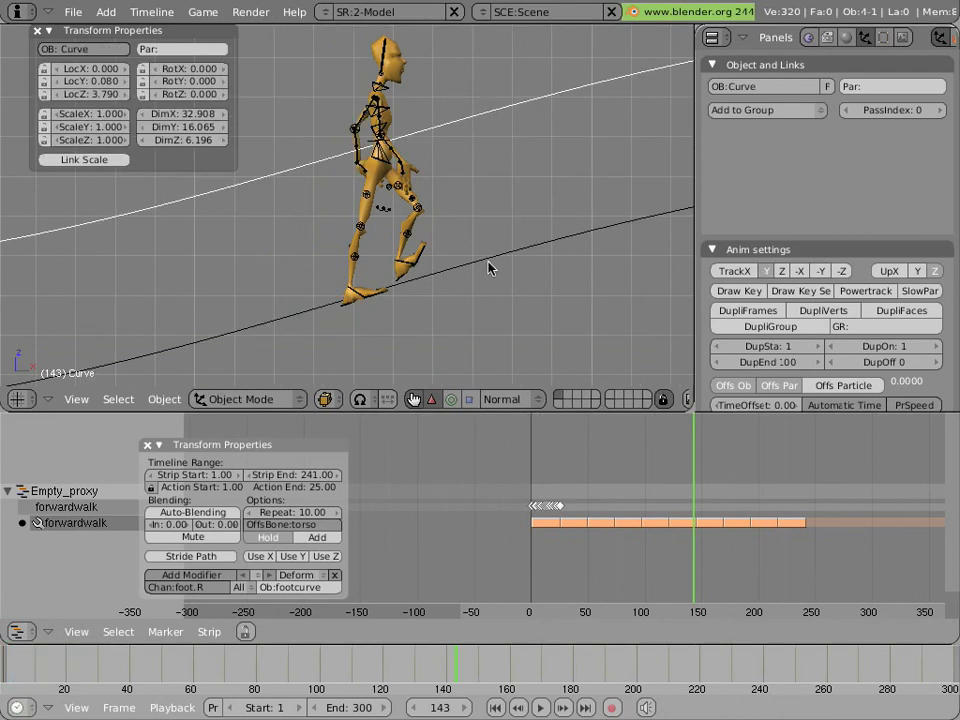
{"action": "right_click", "coordinate": [426, 130]}
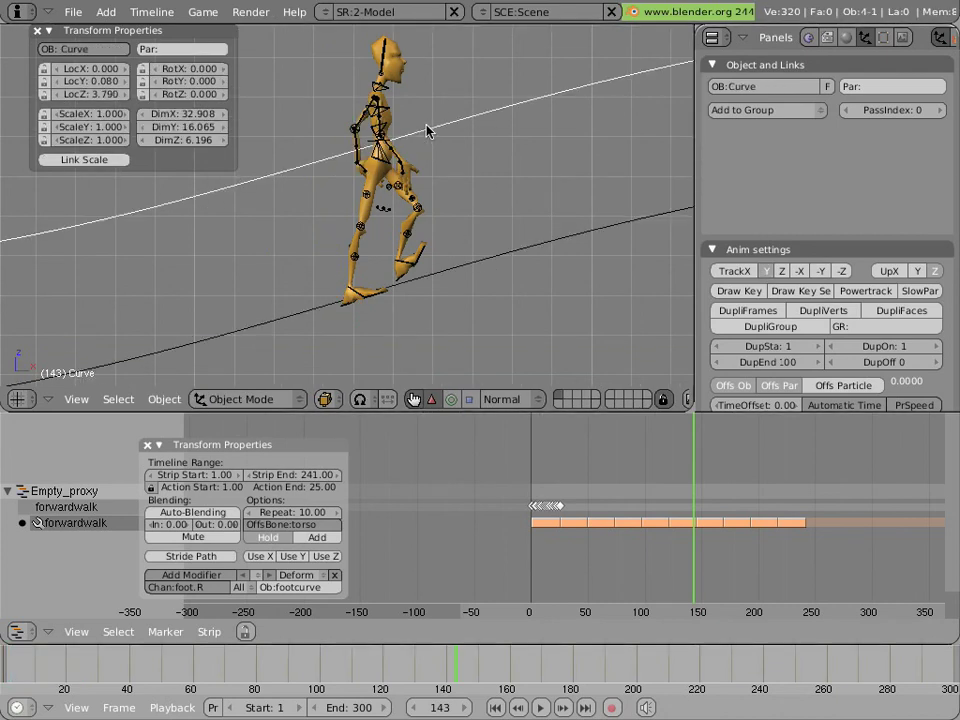
{"action": "right_click", "coordinate": [446, 276]}
{"action": "key", "text": "Tab"}
{"action": "middle_click_drag", "start_coordinate": [446, 277], "coordinate": [446, 210]}
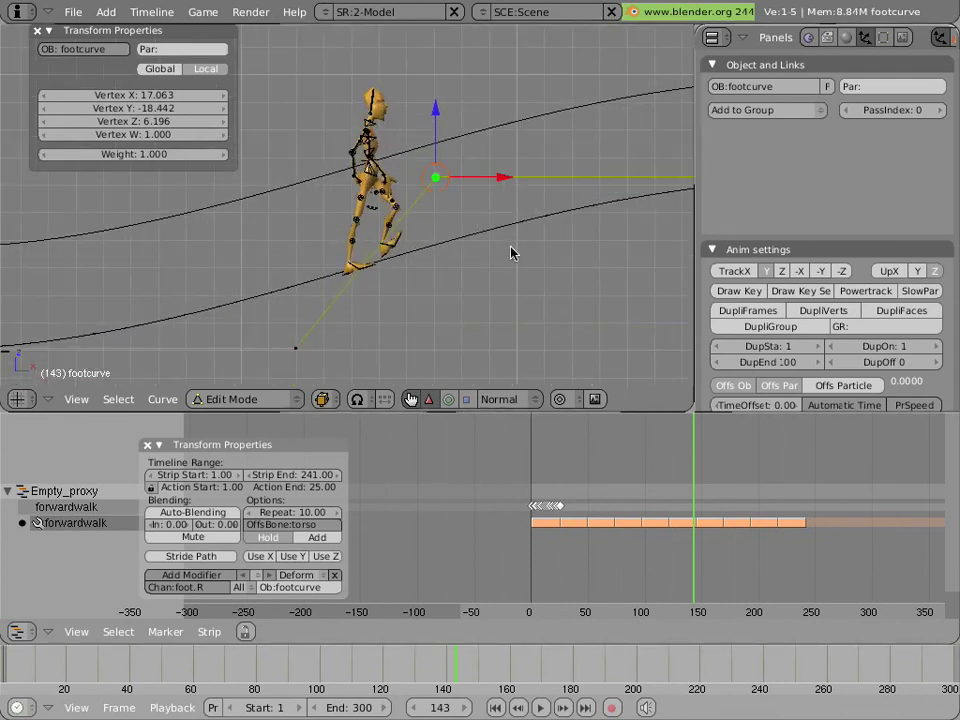
{"action": "key", "text": "g"}
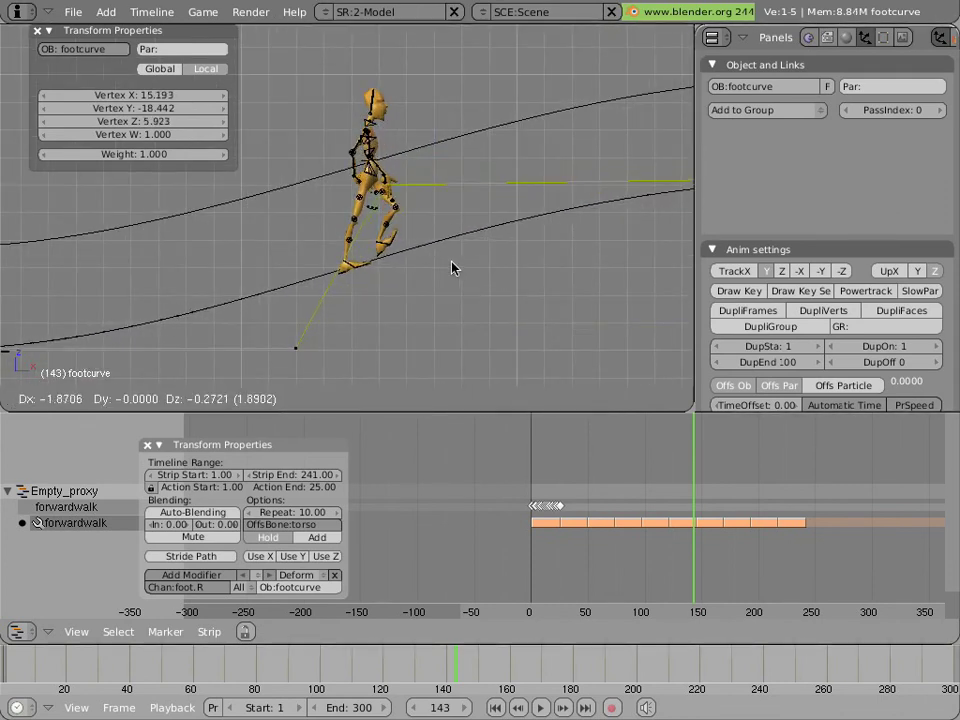
{"action": "left_click", "coordinate": [526, 234]}
{"action": "key", "text": "Tab"}
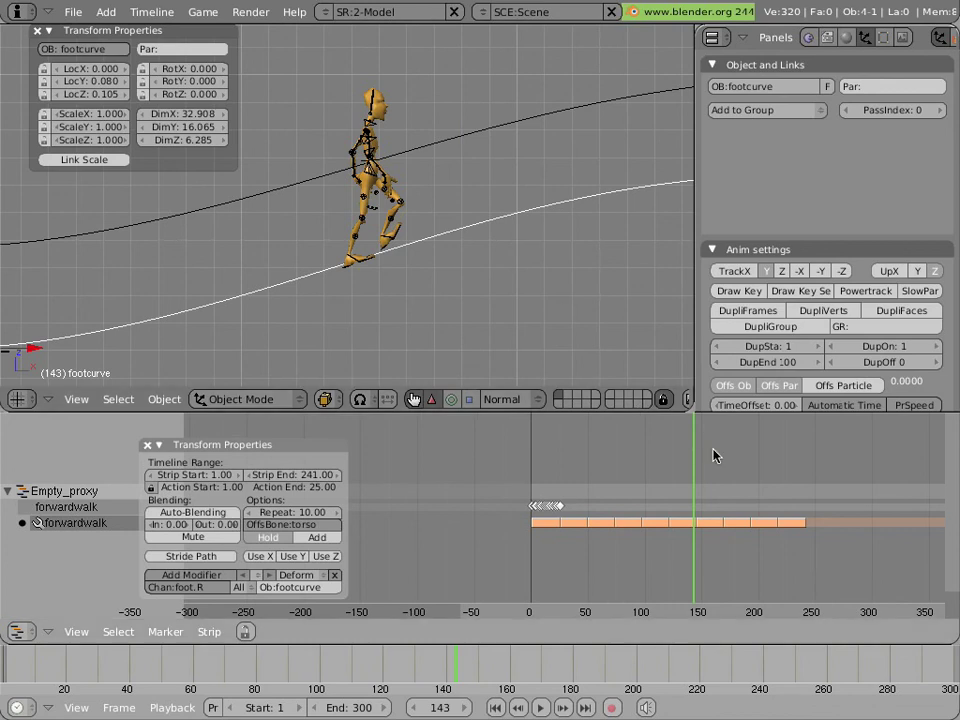
- Scrub the walk back to frame 36 and play the animation from an angled view to check the character on the reshaped footcurve
{"action": "left_click_drag", "start_coordinate": [701, 458], "coordinate": [738, 469]}
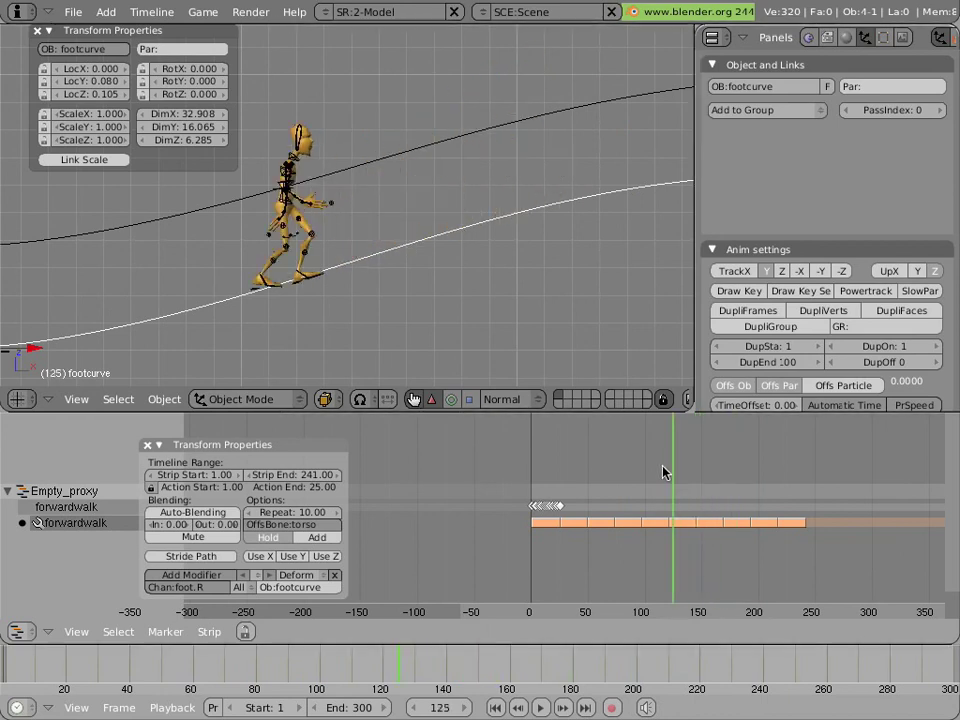
{"action": "left_click_drag", "start_coordinate": [662, 472], "coordinate": [571, 471]}
{"action": "scroll", "coordinate": [407, 282], "scroll_direction": "down", "scroll_amount": 2}
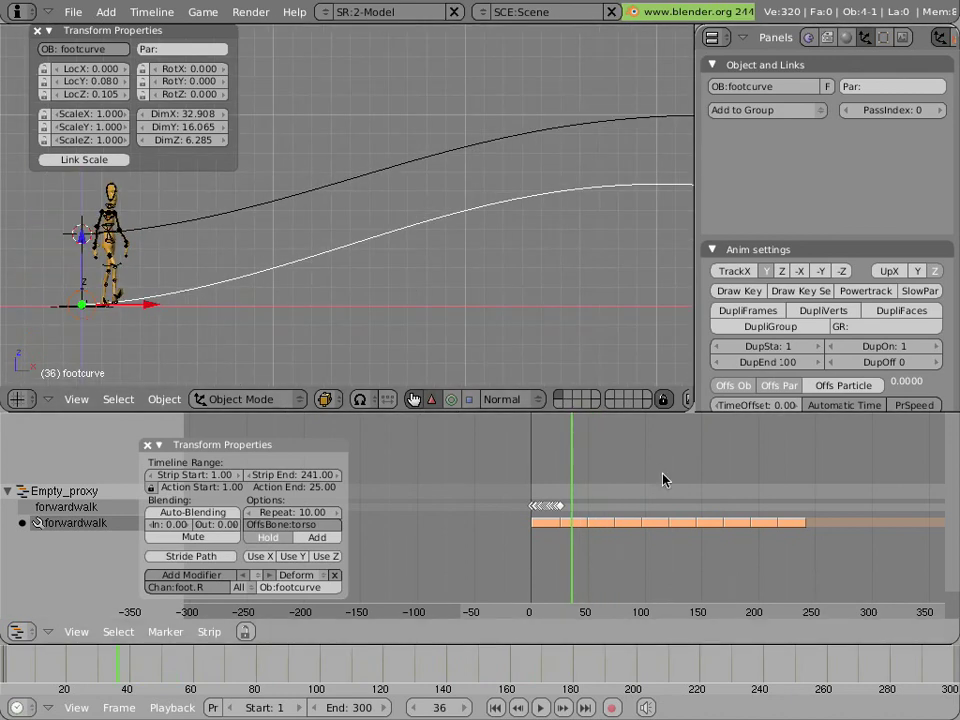
{"action": "middle_click_drag", "start_coordinate": [371, 241], "coordinate": [311, 279]}
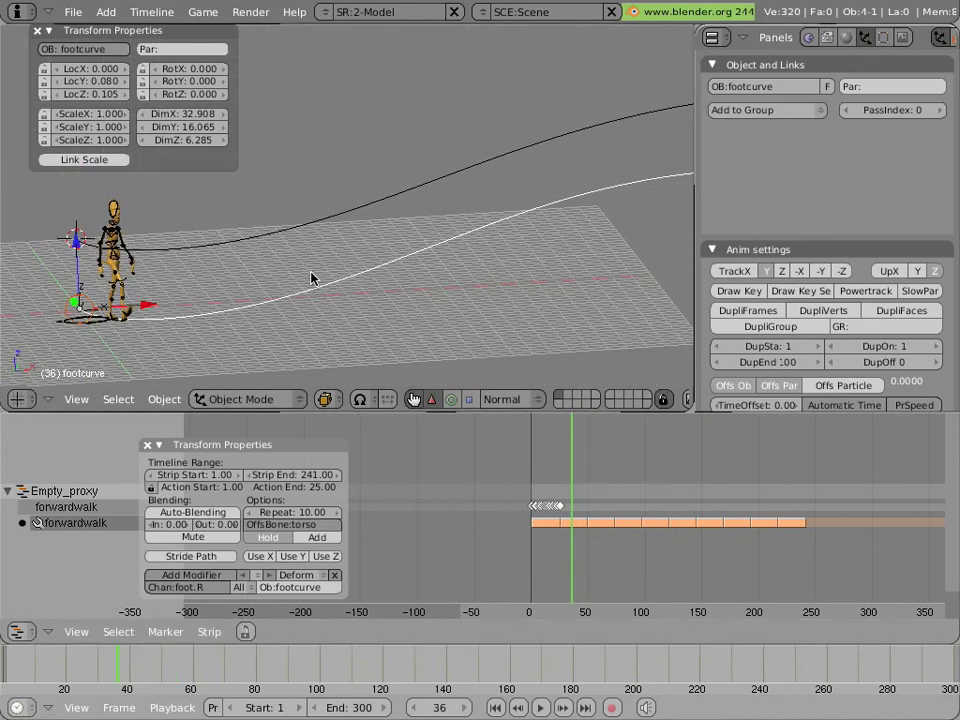
{"action": "key", "text": "alt+a"}
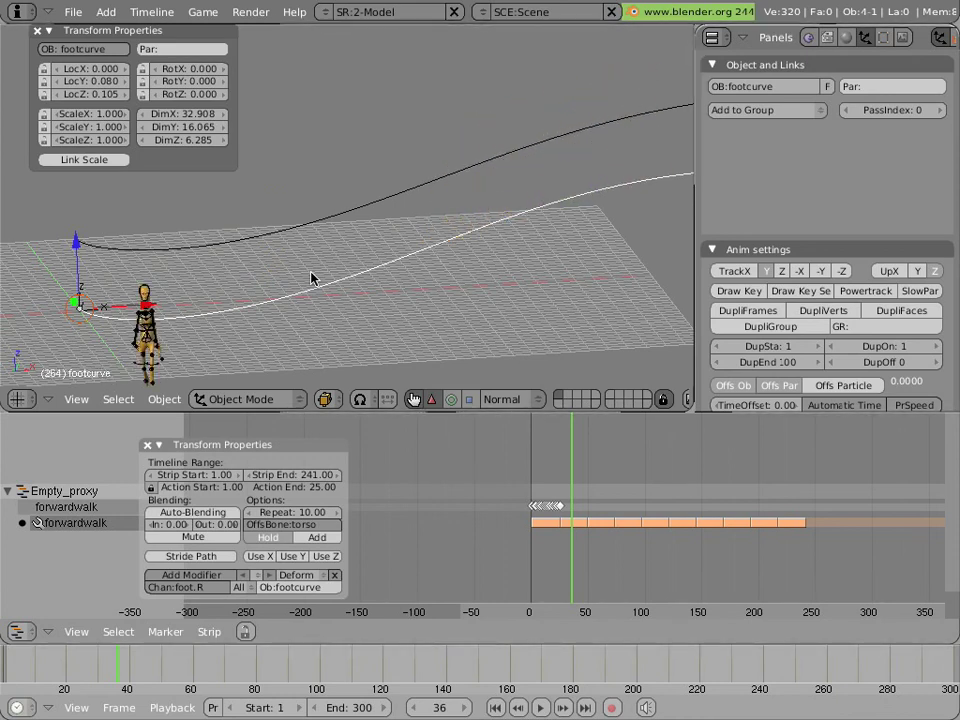
{"action": "key", "text": "Escape"}
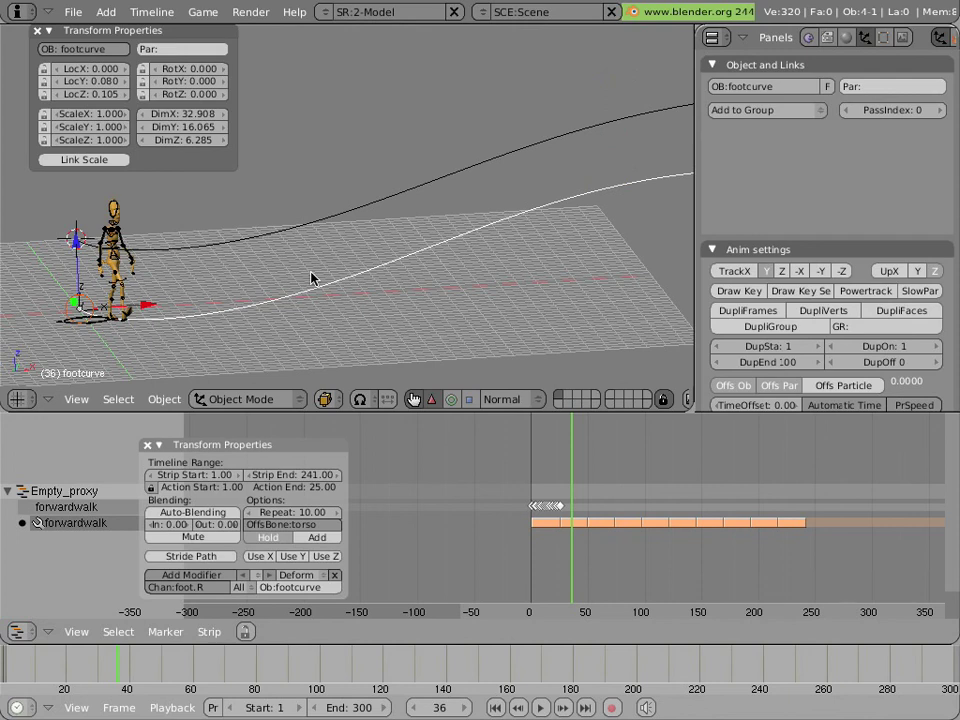